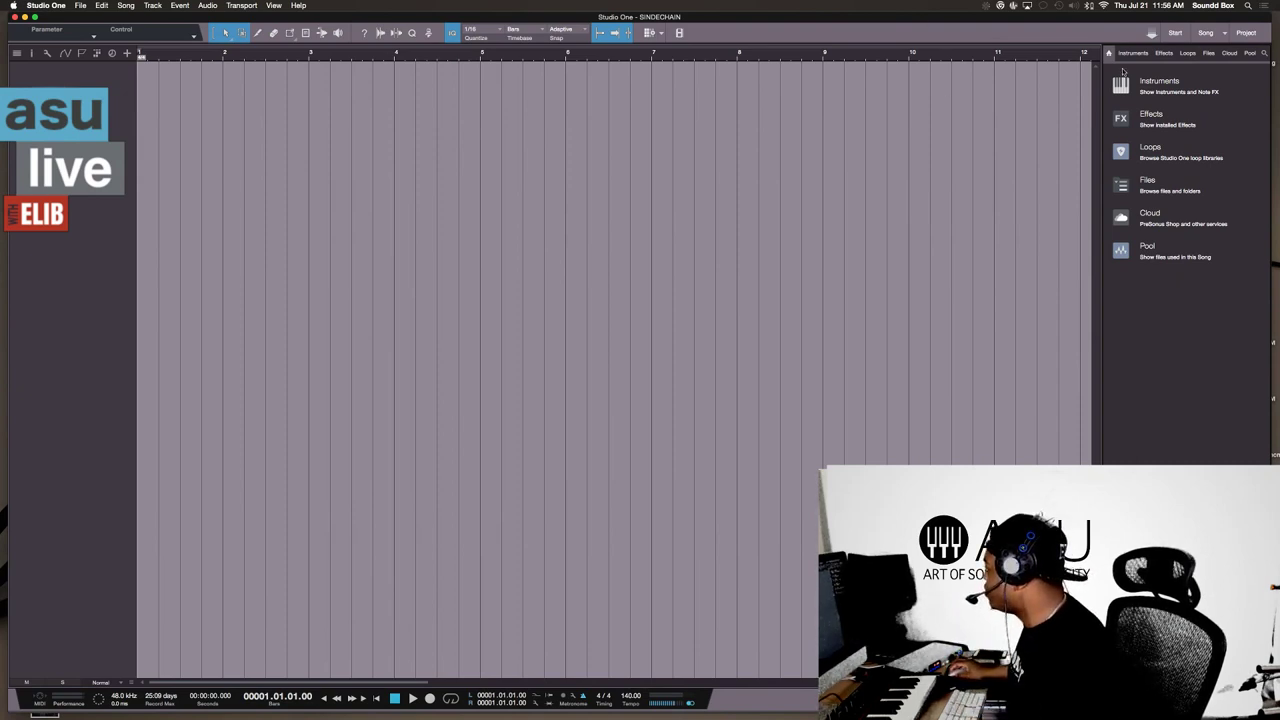
Step: Find the Massive synth among the installed instruments and add it to the arrangement on a new instrument track
{"action": "left_click", "coordinate": [1162, 85]}
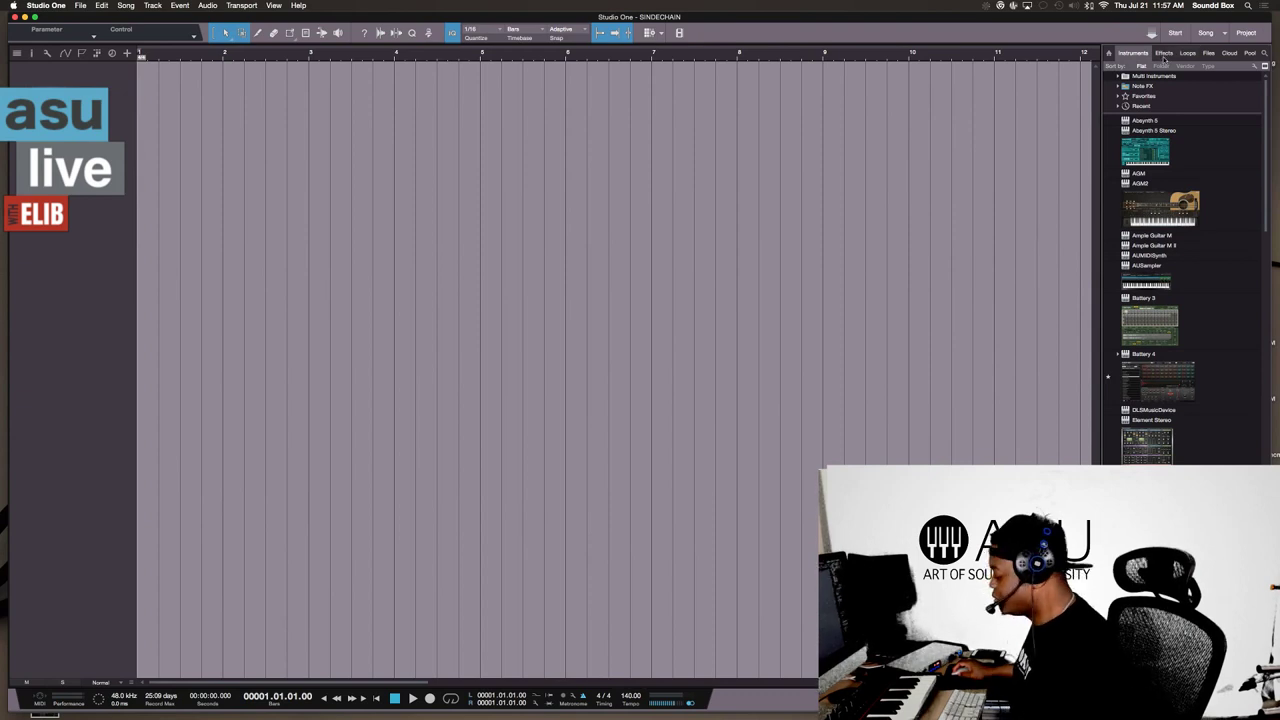
{"action": "scroll", "coordinate": [1198, 375], "scroll_direction": "down", "scroll_amount": 15}
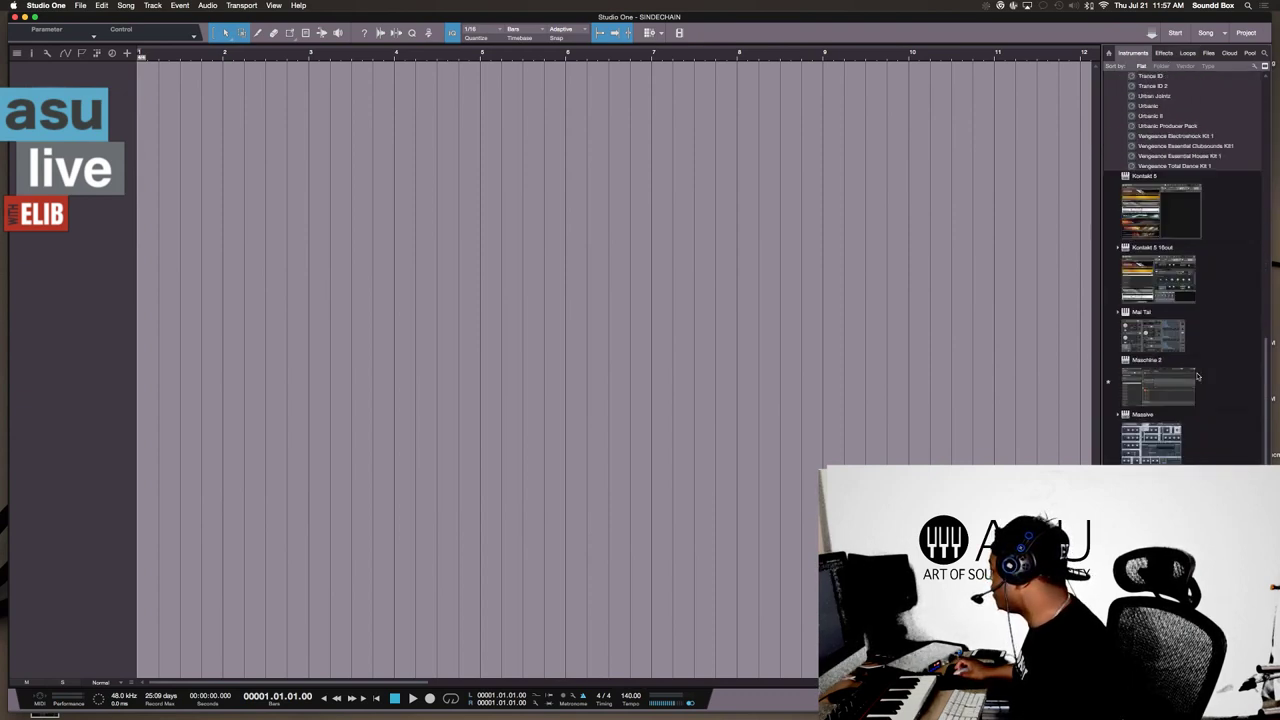
{"action": "scroll", "coordinate": [1198, 375], "scroll_direction": "up", "scroll_amount": 4}
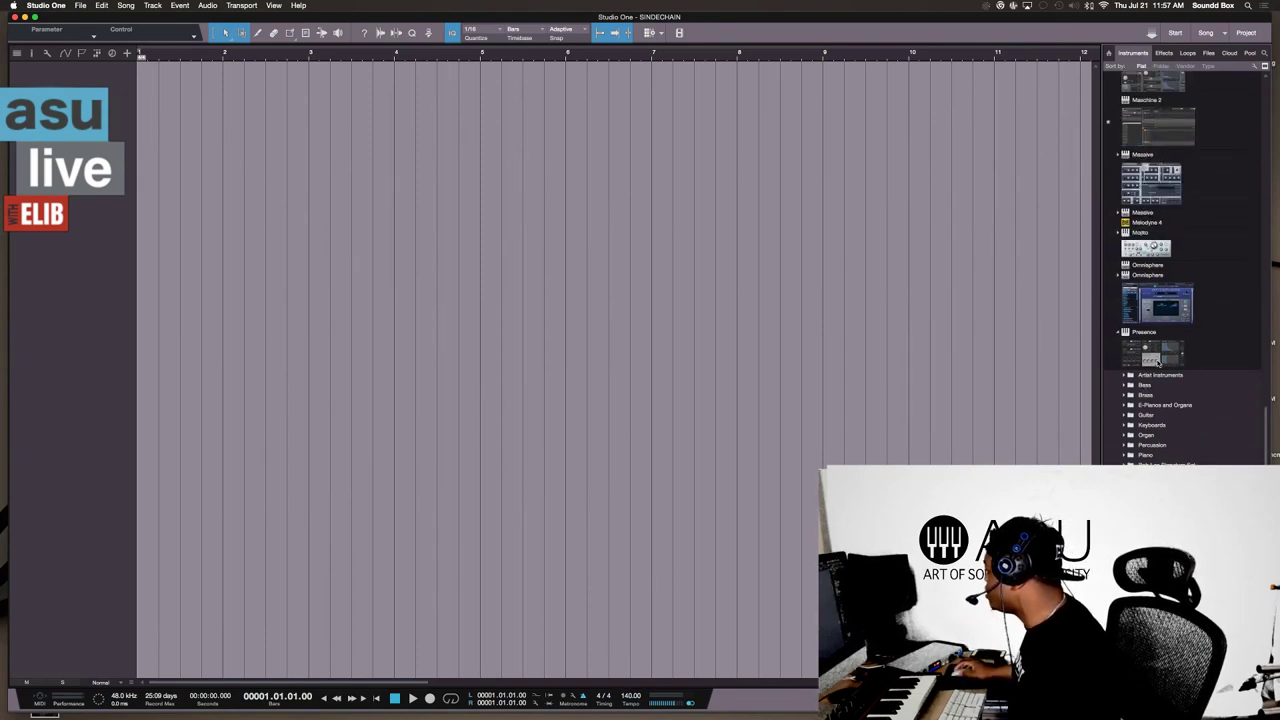
{"action": "scroll", "coordinate": [1148, 314], "scroll_direction": "up", "scroll_amount": 2}
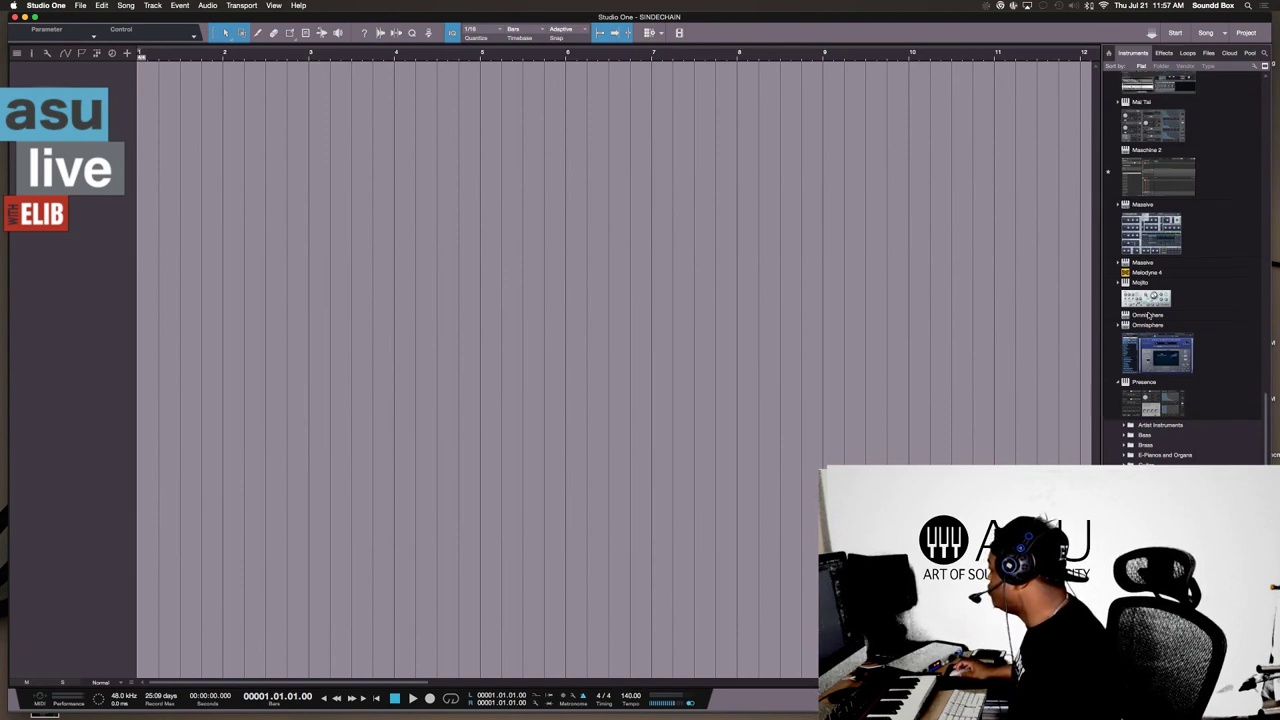
{"action": "left_click", "coordinate": [1152, 252]}
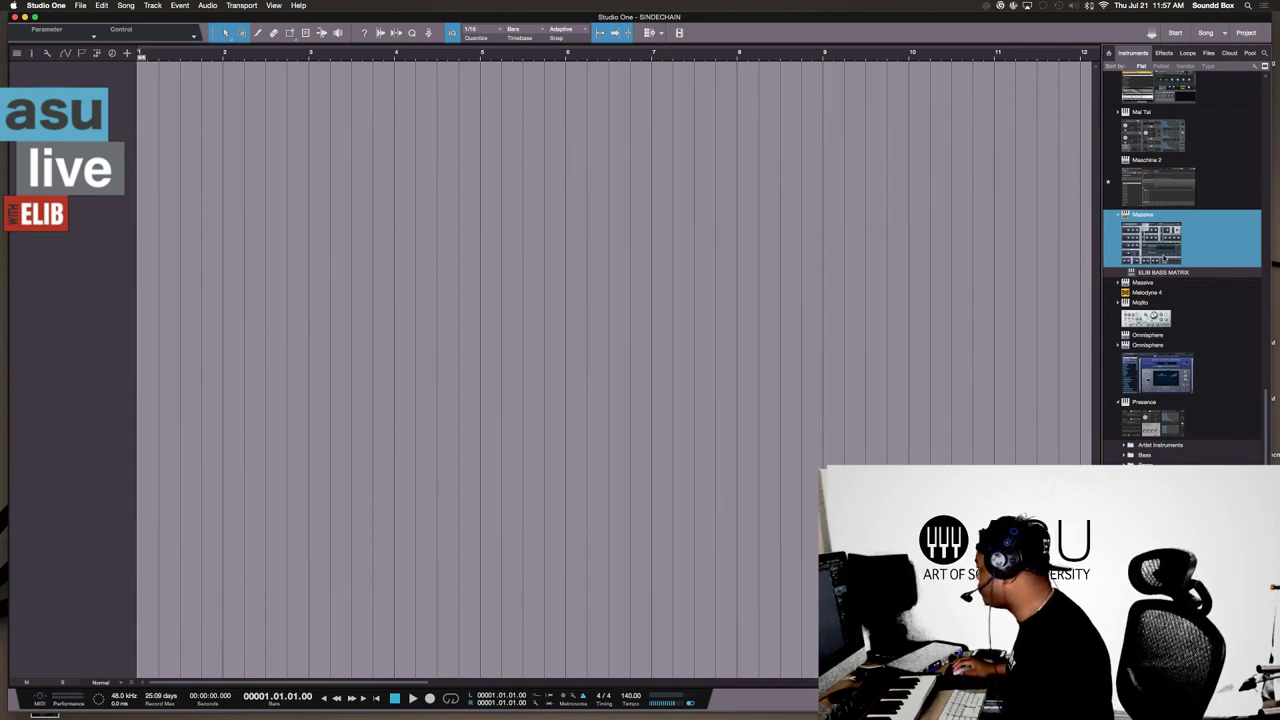
{"action": "scroll", "coordinate": [1163, 258], "scroll_direction": "down", "scroll_amount": 5}
{"action": "scroll", "coordinate": [1163, 258], "scroll_direction": "up", "scroll_amount": 3}
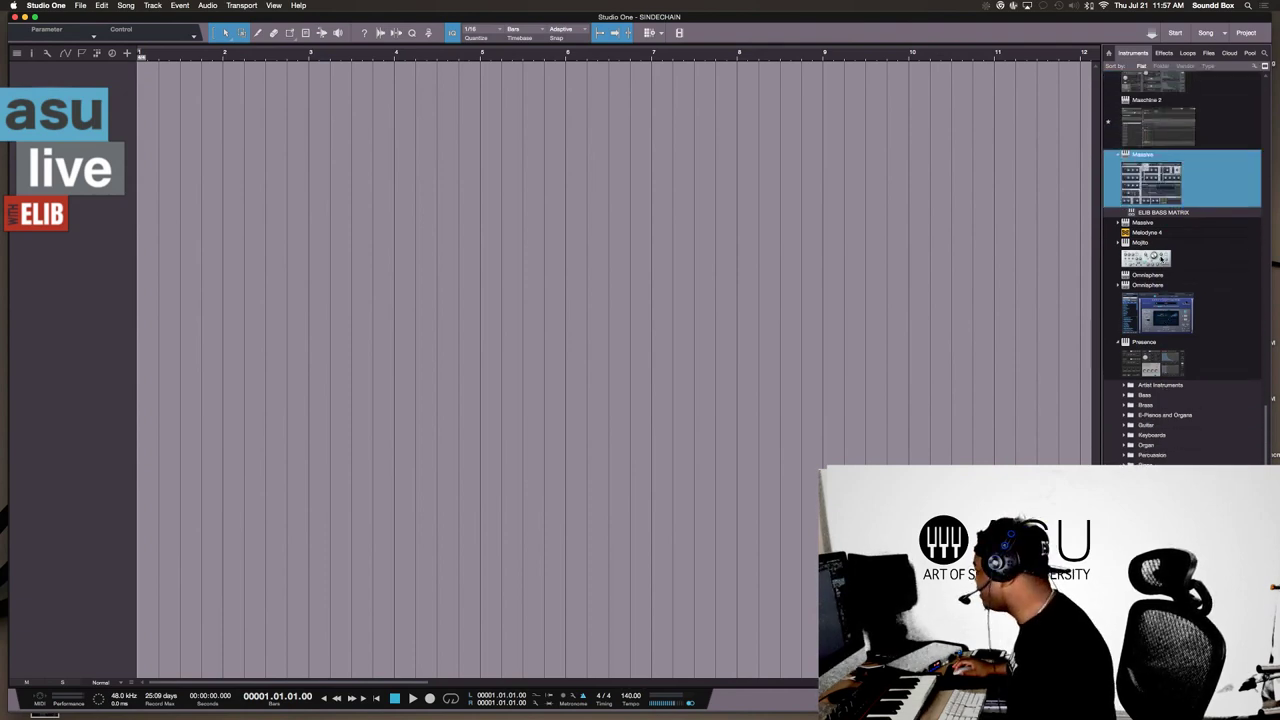
{"action": "scroll", "coordinate": [1163, 284], "scroll_direction": "up", "scroll_amount": 3}
{"action": "scroll", "coordinate": [1163, 281], "scroll_direction": "down", "scroll_amount": 1}
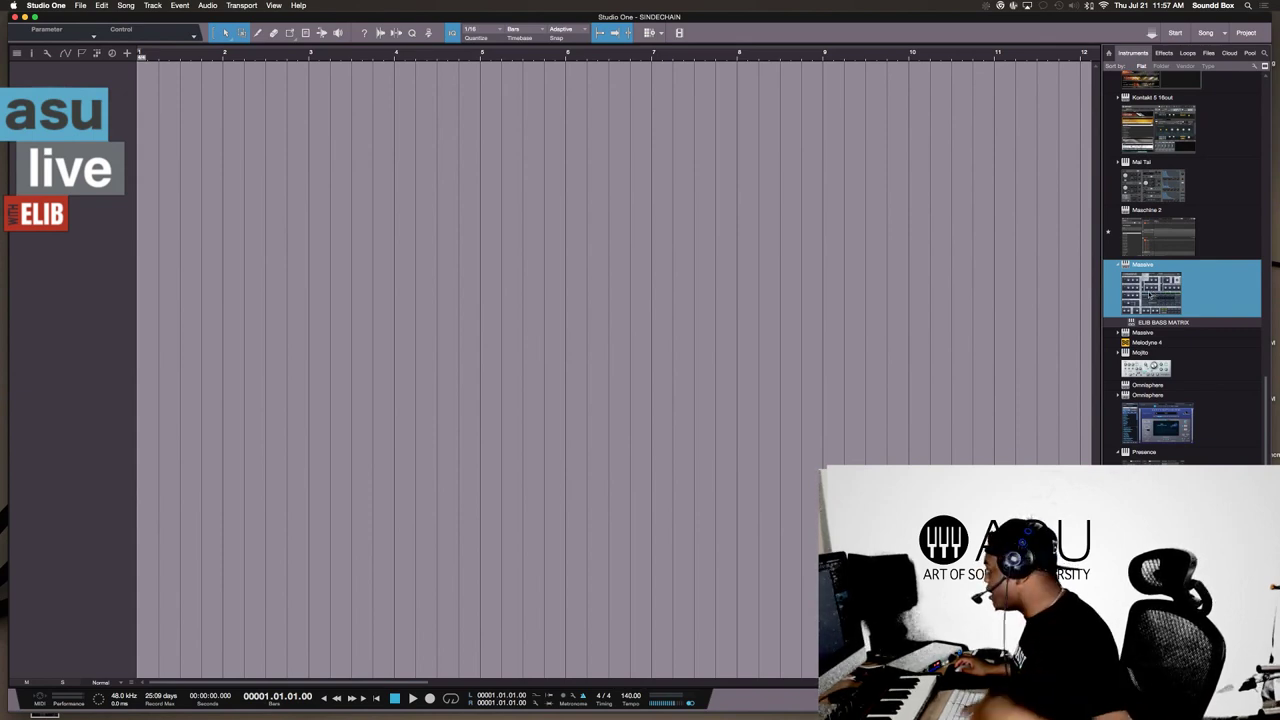
{"action": "left_click_drag", "start_coordinate": [1165, 303], "coordinate": [808, 283]}
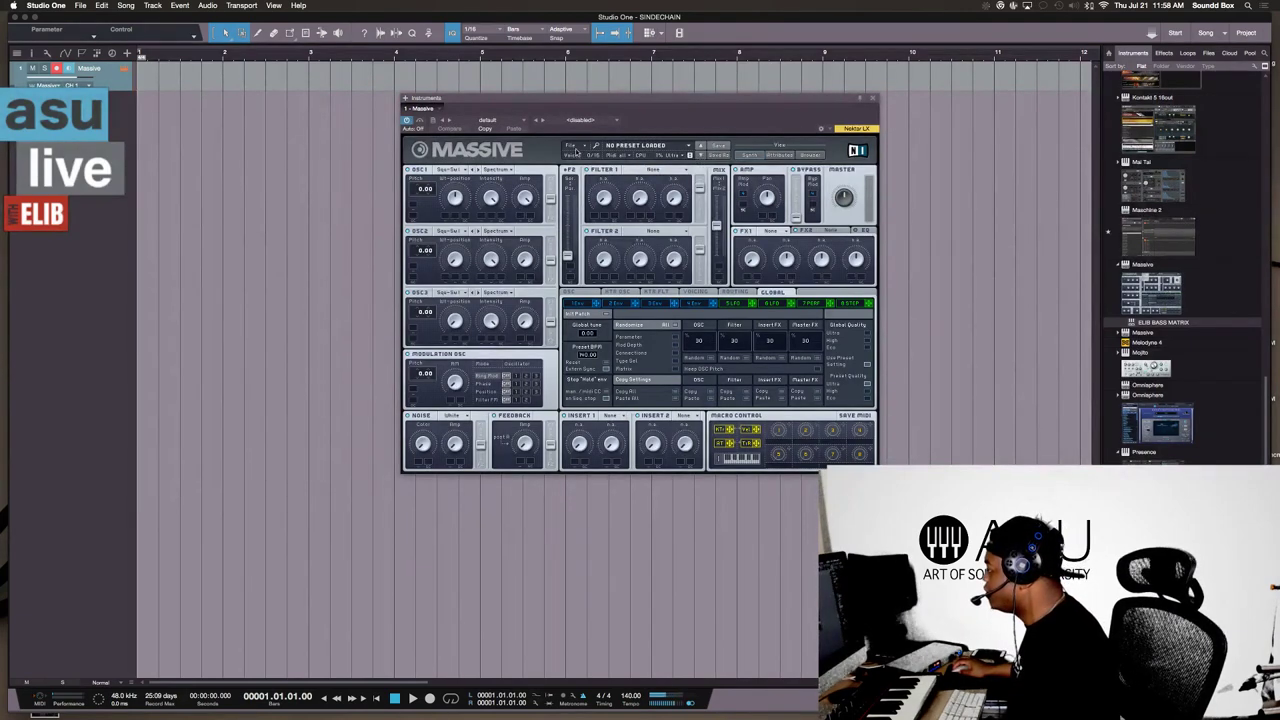
Step: Load "The Matrix would be proud" preset into Massive from its recent files
{"action": "left_click", "coordinate": [576, 147]}
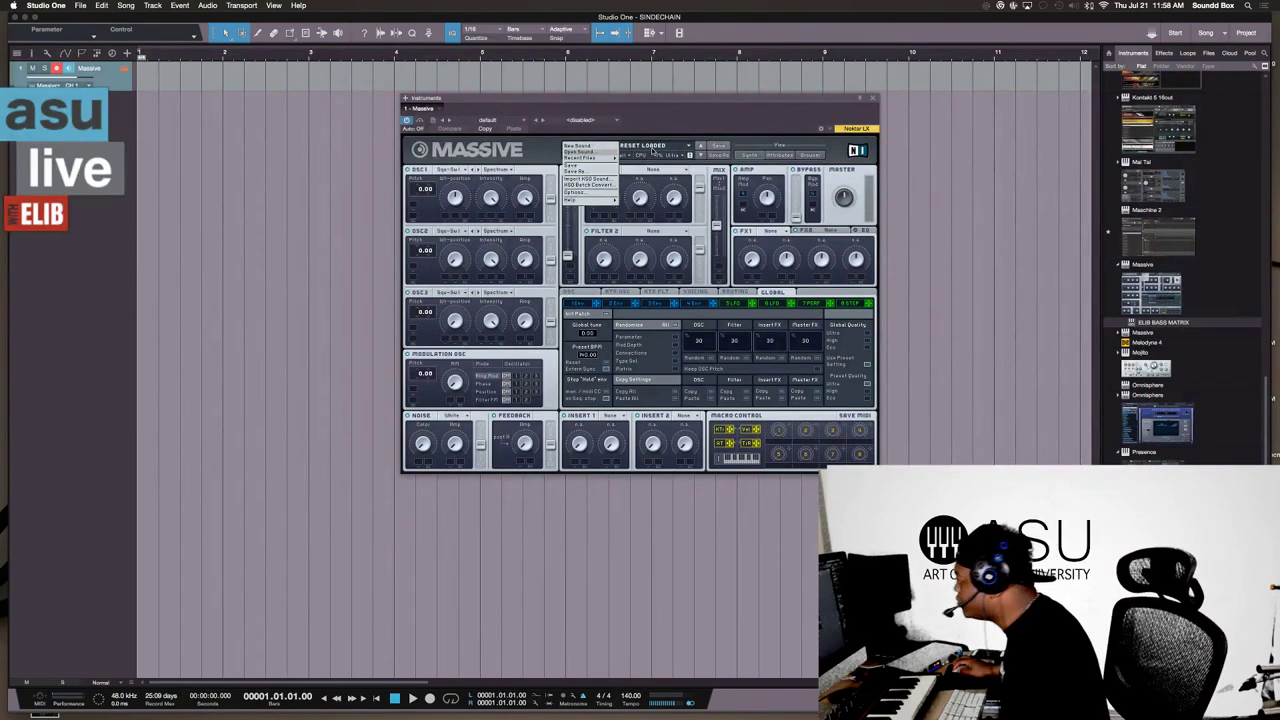
{"action": "mouse_move", "coordinate": [616, 159]}
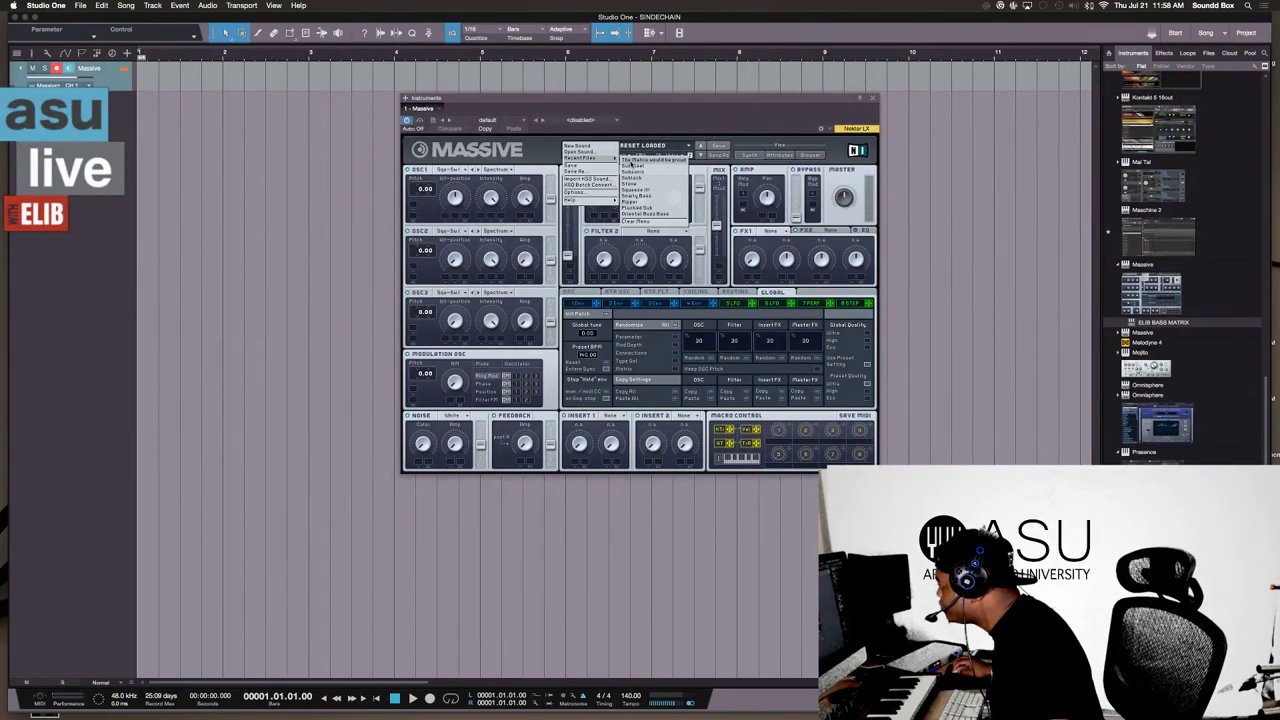
{"action": "left_click", "coordinate": [654, 160]}
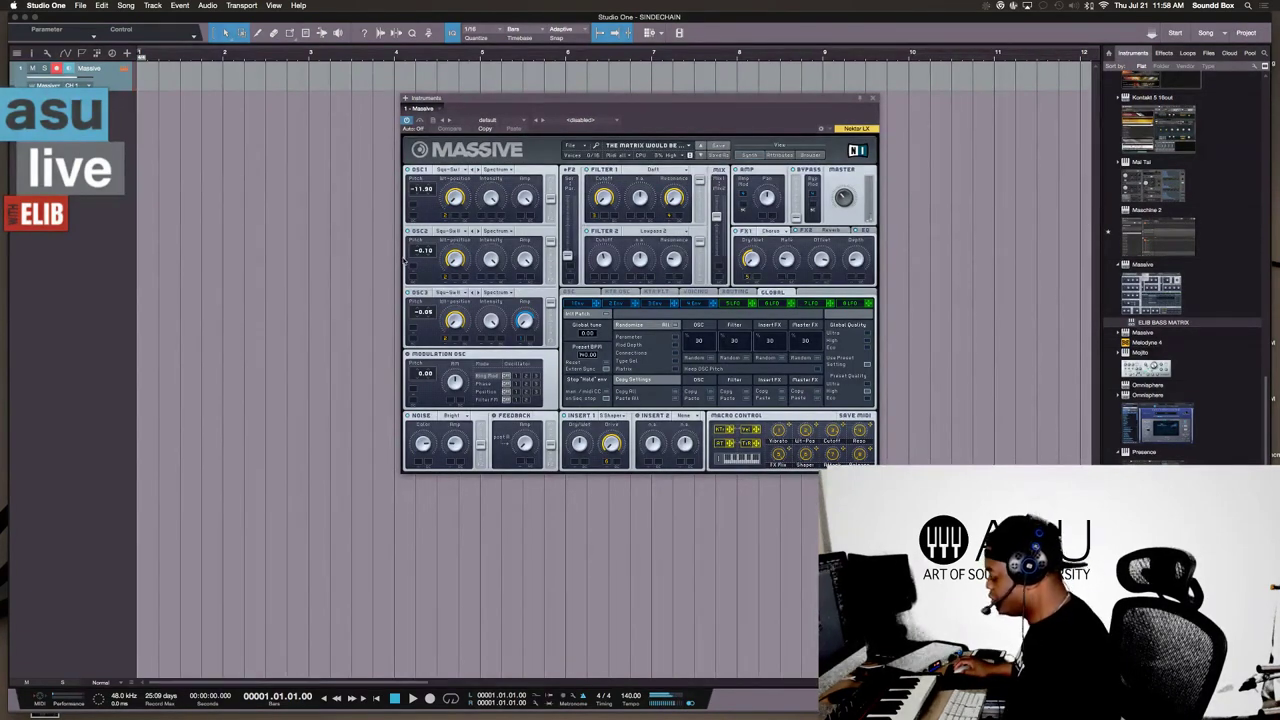
Step: Record the bass part on the Massive track and trim the clip to run from bar 1 to bar 9
{"action": "key", "text": "KP_Multiply"}
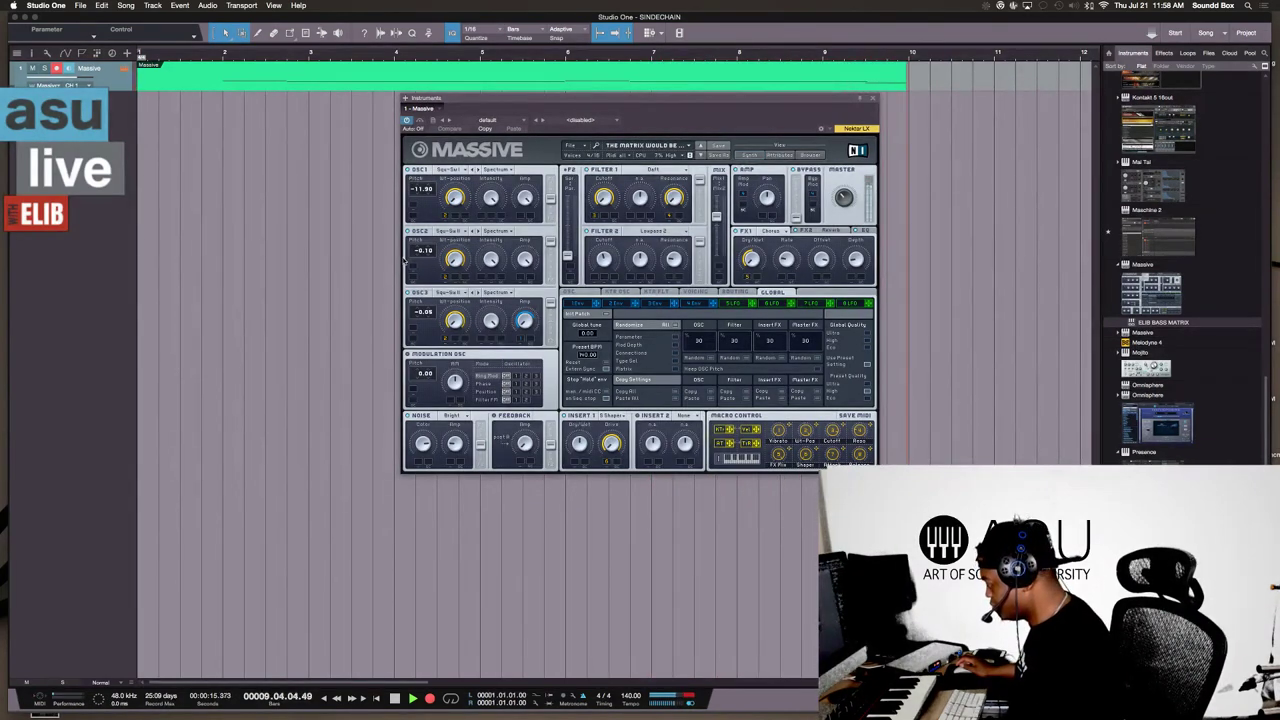
{"action": "key", "text": "space"}
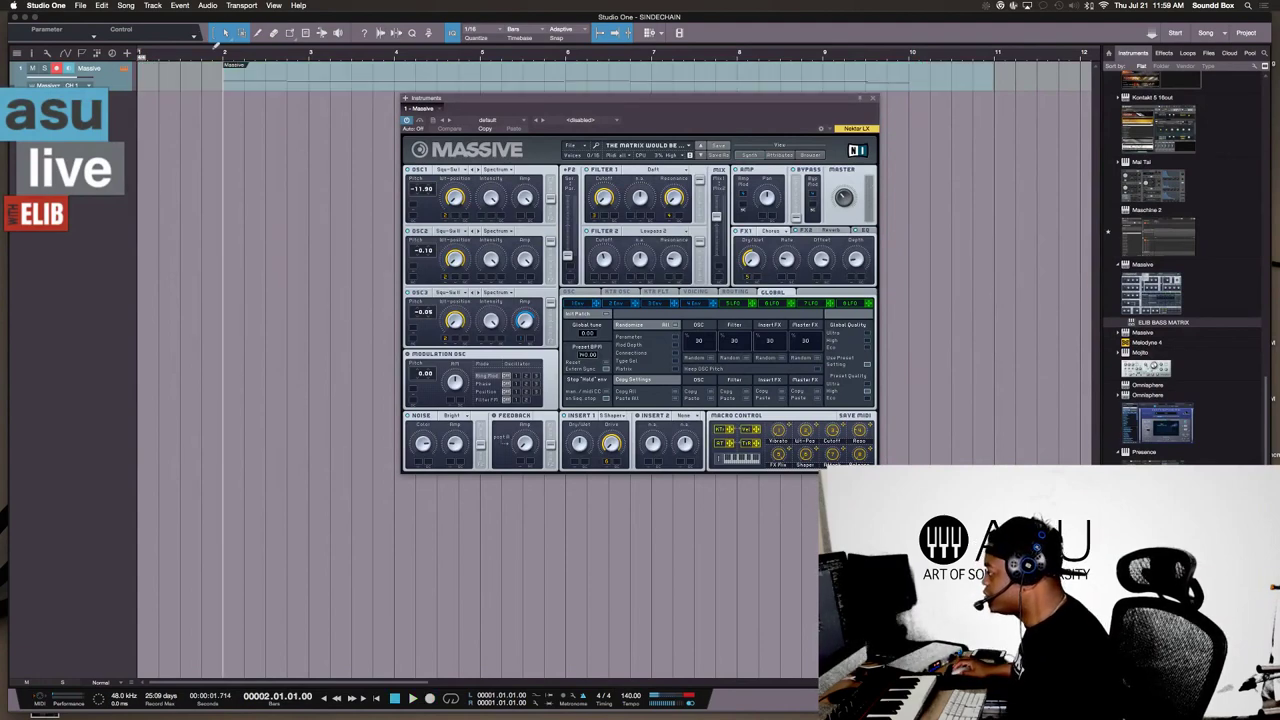
{"action": "left_click", "coordinate": [250, 68]}
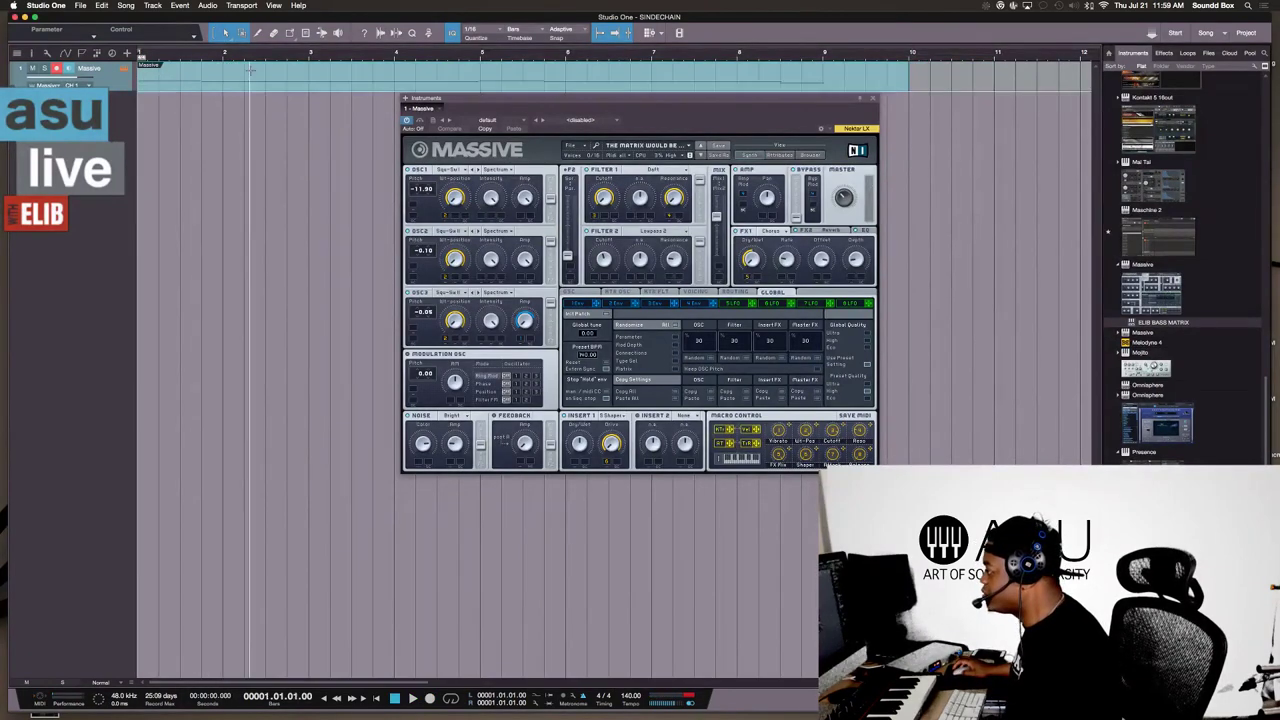
{"action": "left_click_drag", "start_coordinate": [906, 70], "coordinate": [825, 78]}
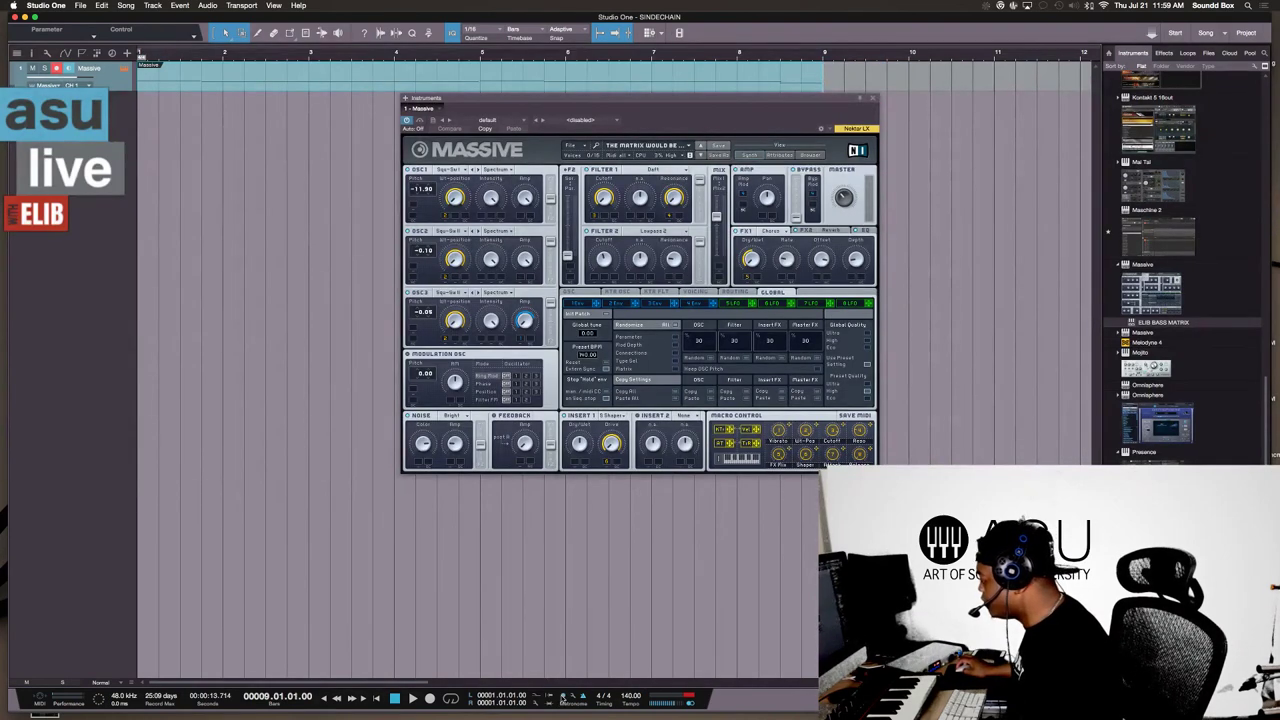
Step: Rename the Massive track as BASS
{"action": "double_click", "coordinate": [90, 68]}
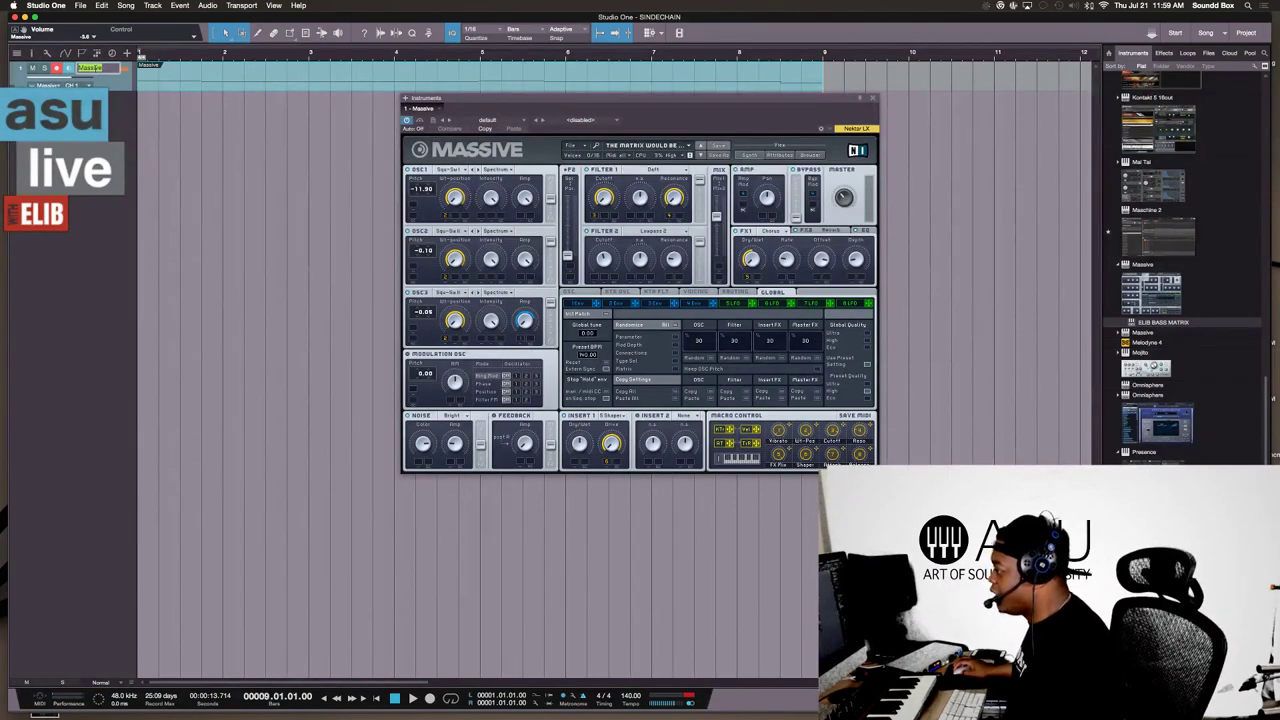
{"action": "type", "text": "BASS"}
{"action": "key", "text": "Return"}
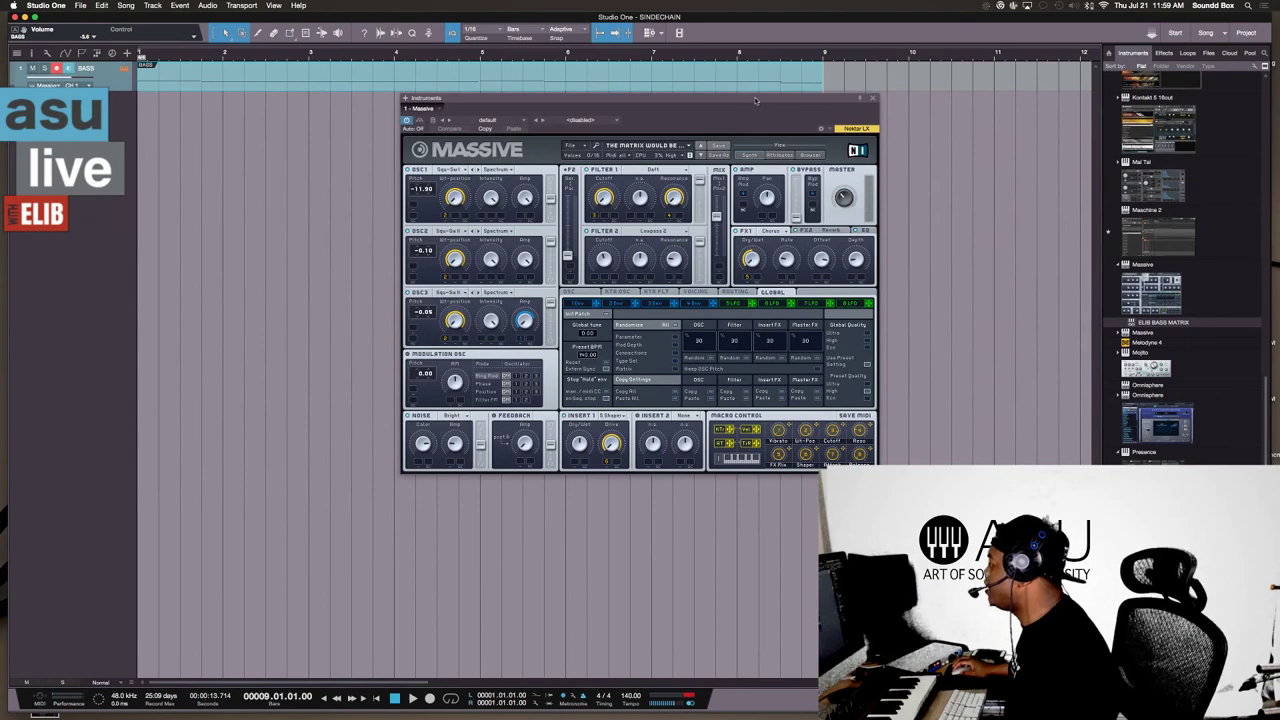
Step: Add Battery 4 from the installed instruments on a new track below the BASS track
{"action": "left_click_drag", "start_coordinate": [756, 100], "coordinate": [829, 227]}
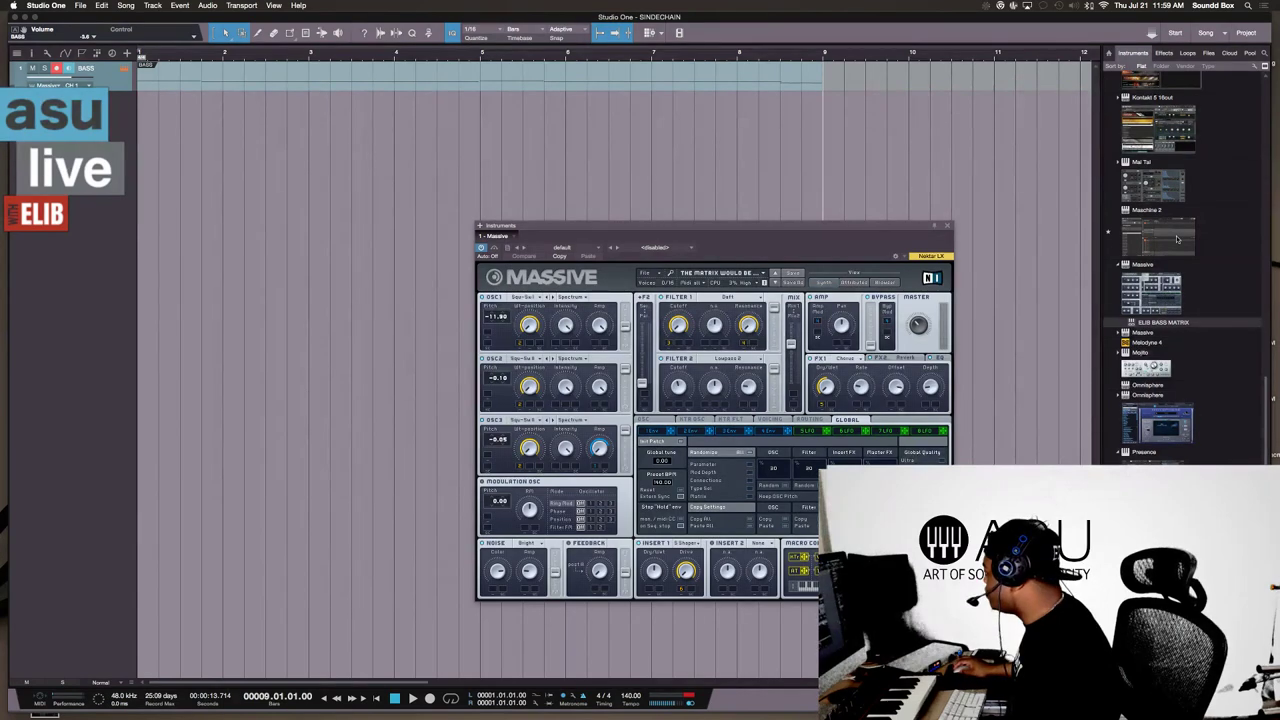
{"action": "scroll", "coordinate": [1186, 274], "scroll_direction": "down", "scroll_amount": 10}
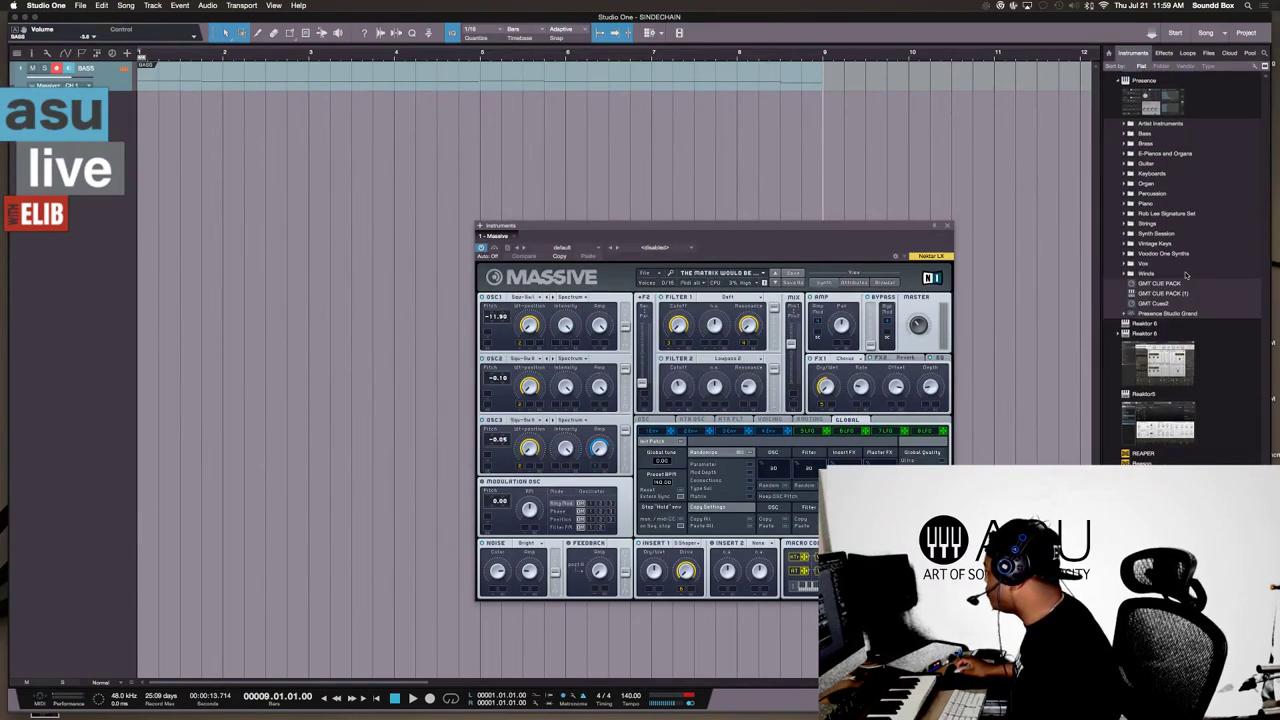
{"action": "scroll", "coordinate": [1186, 274], "scroll_direction": "up", "scroll_amount": 15}
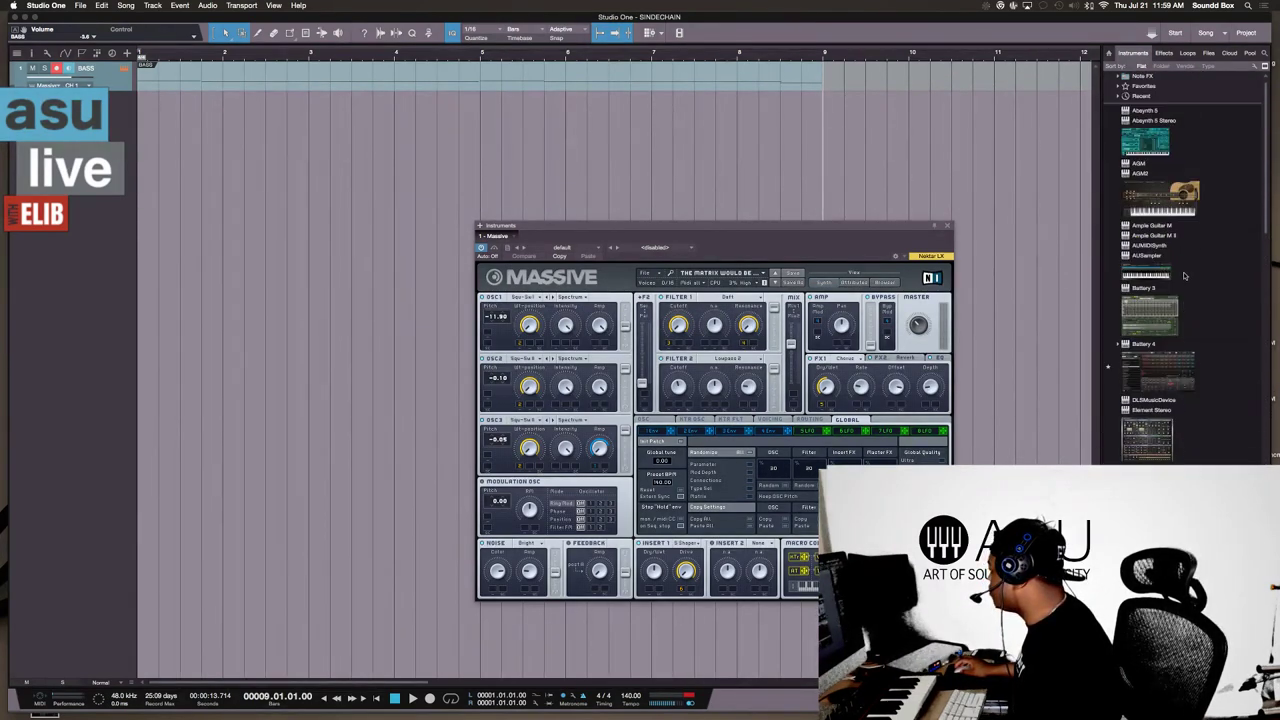
{"action": "scroll", "coordinate": [1185, 275], "scroll_direction": "up", "scroll_amount": 1}
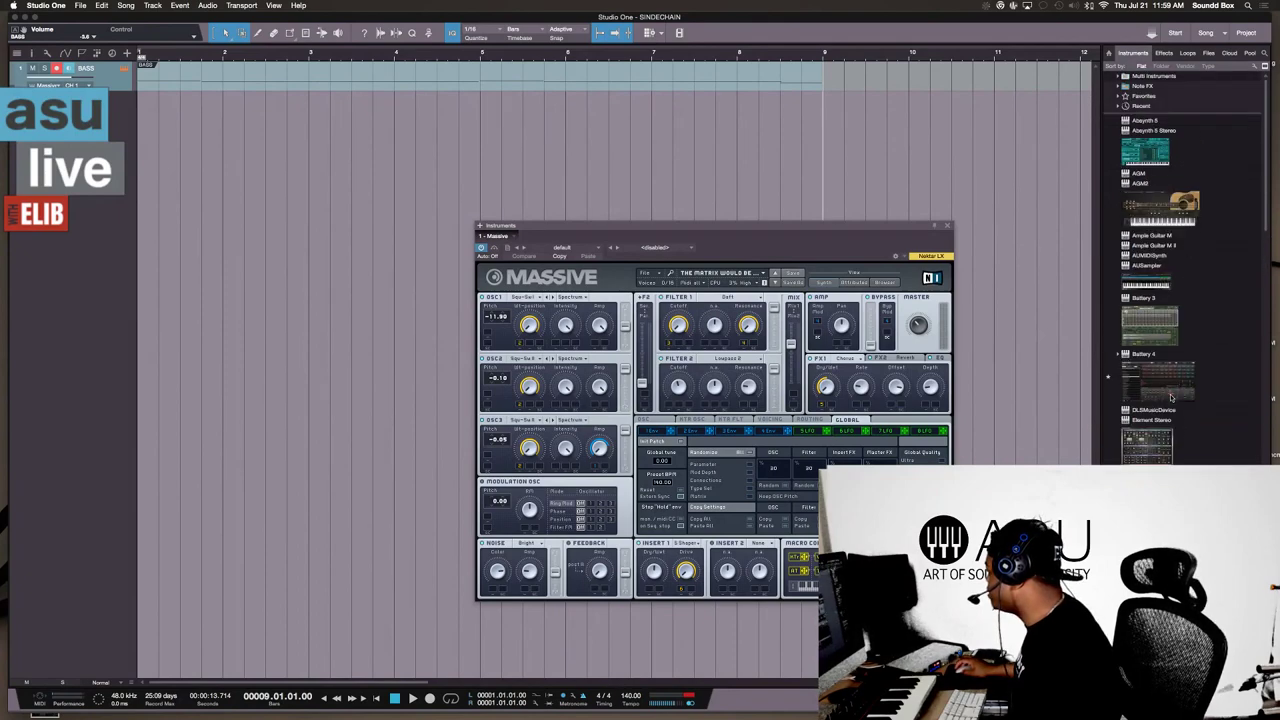
{"action": "left_click", "coordinate": [1172, 397]}
{"action": "left_click_drag", "start_coordinate": [1174, 389], "coordinate": [449, 140]}
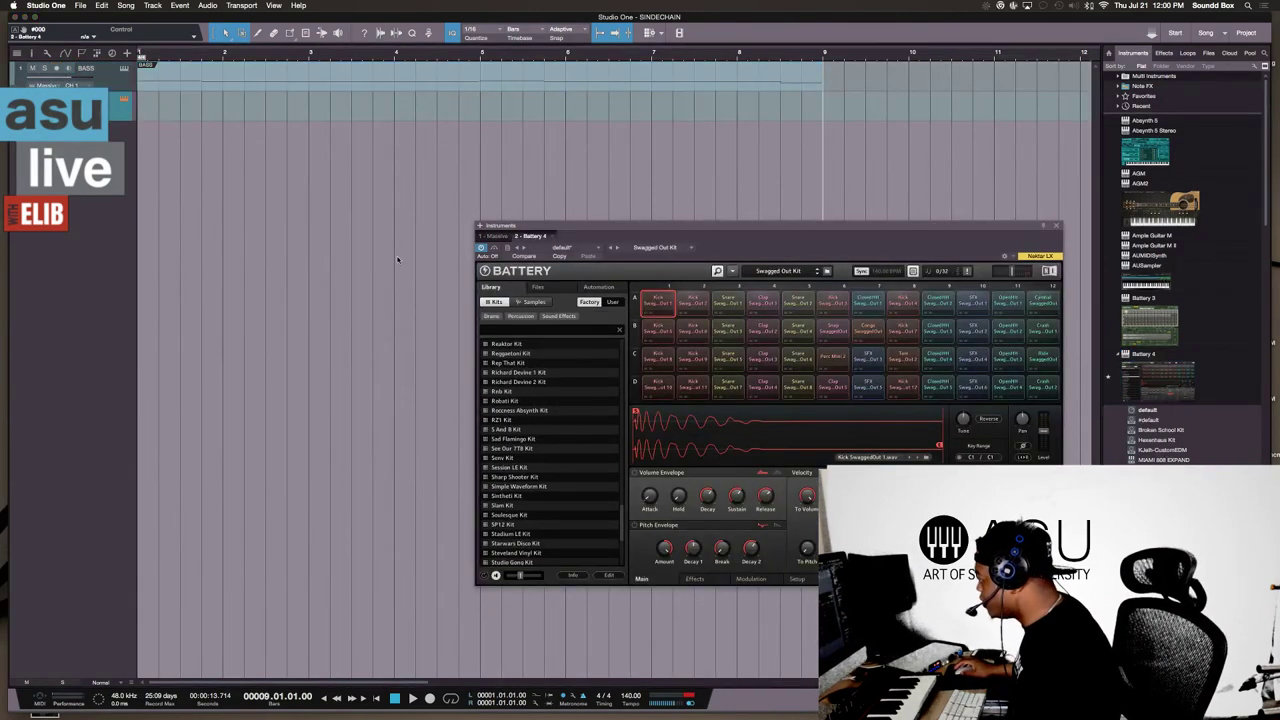
Step: Switch to OBS and close its audio volume window
{"action": "key", "text": "super+Tab"}
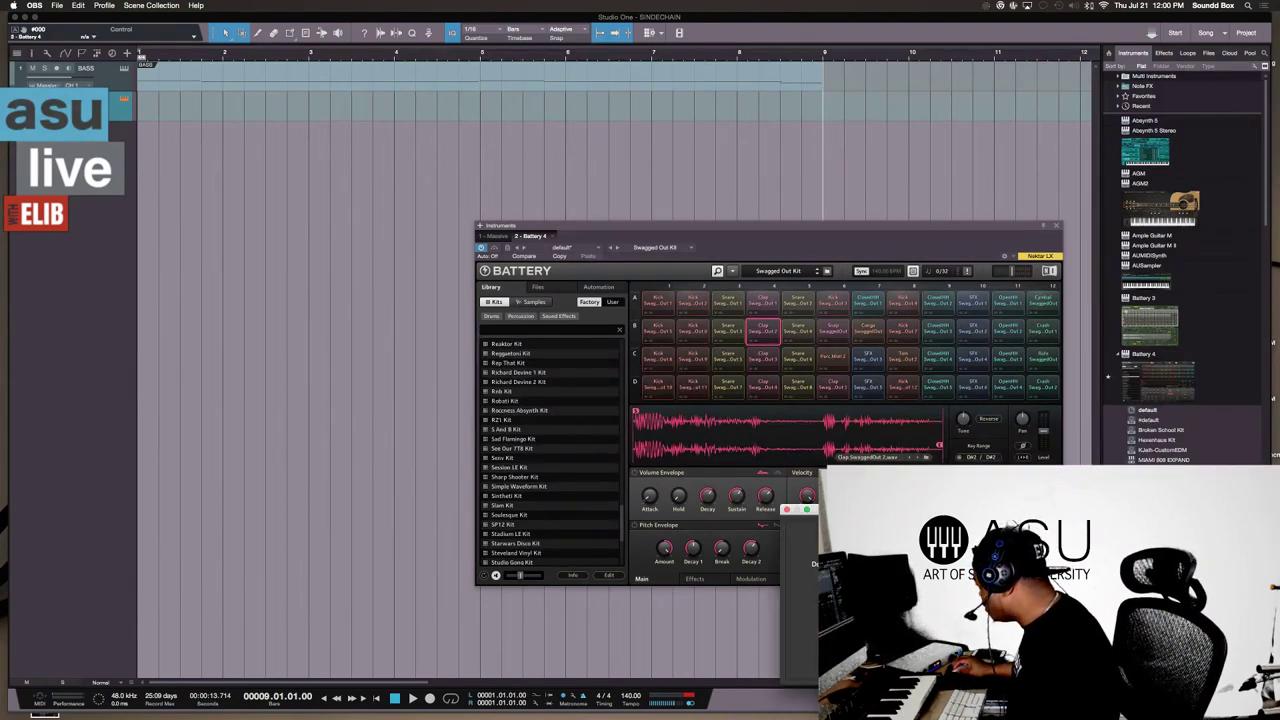
{"action": "left_click_drag", "start_coordinate": [800, 509], "coordinate": [673, 484]}
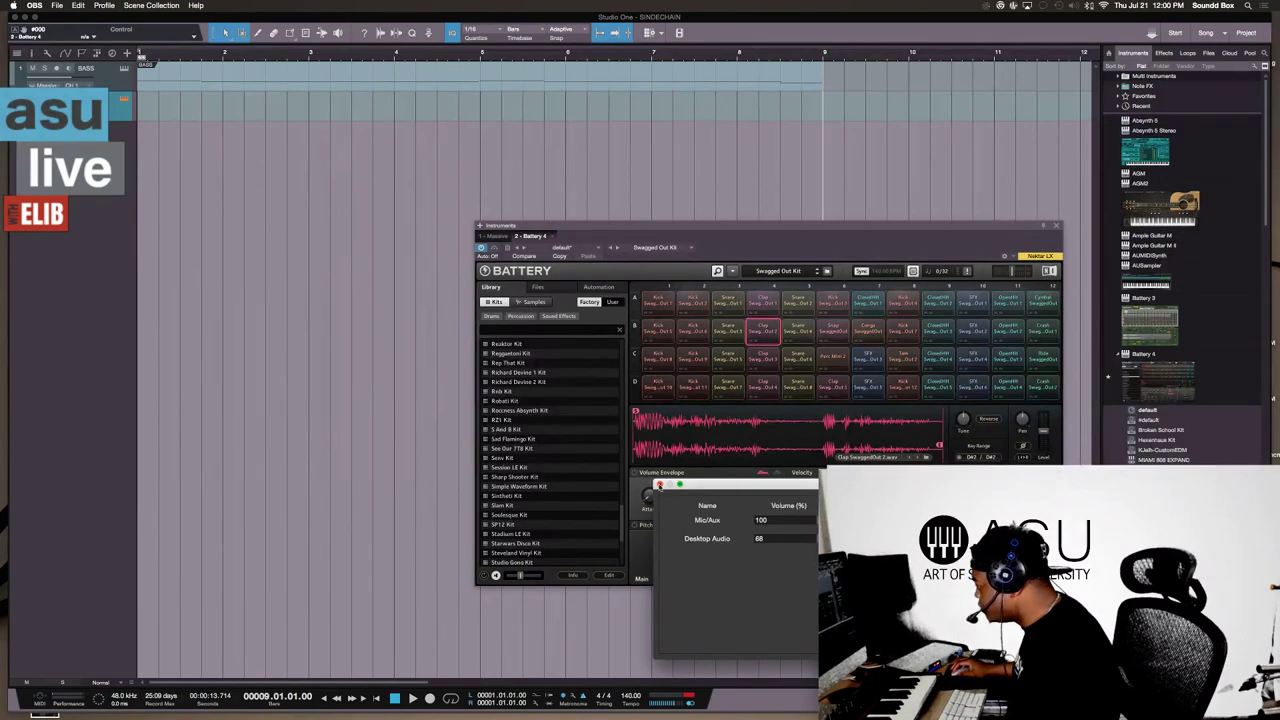
{"action": "left_click", "coordinate": [659, 485]}
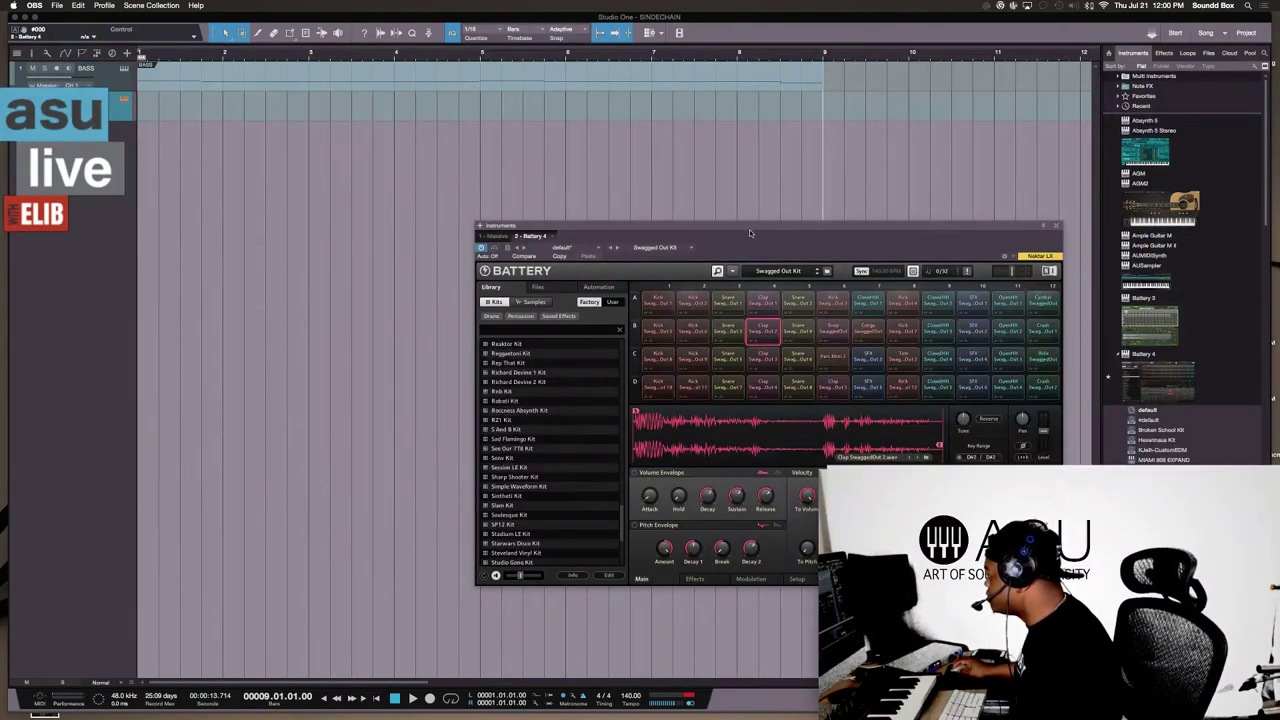
Step: Return to Studio One and record a kick pattern with Battery 4 from bar 1 to bar 9
{"action": "left_click_drag", "start_coordinate": [749, 229], "coordinate": [470, 134]}
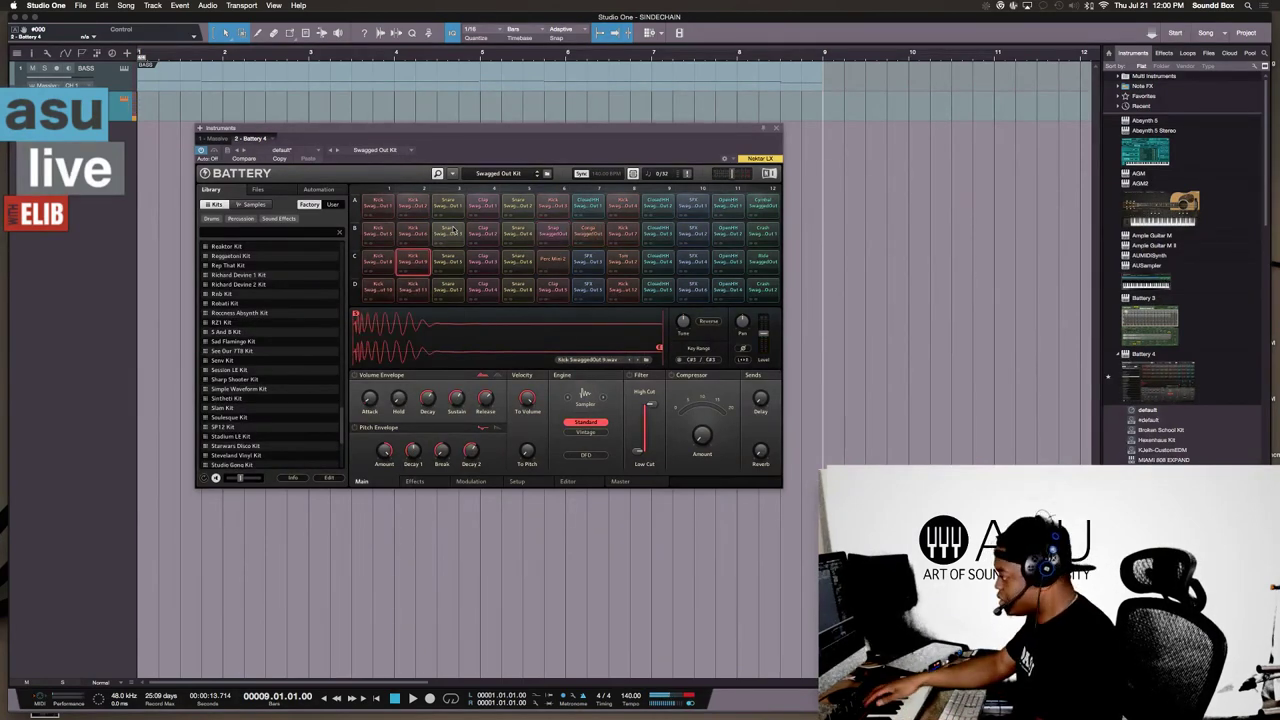
{"action": "key", "text": "Home"}
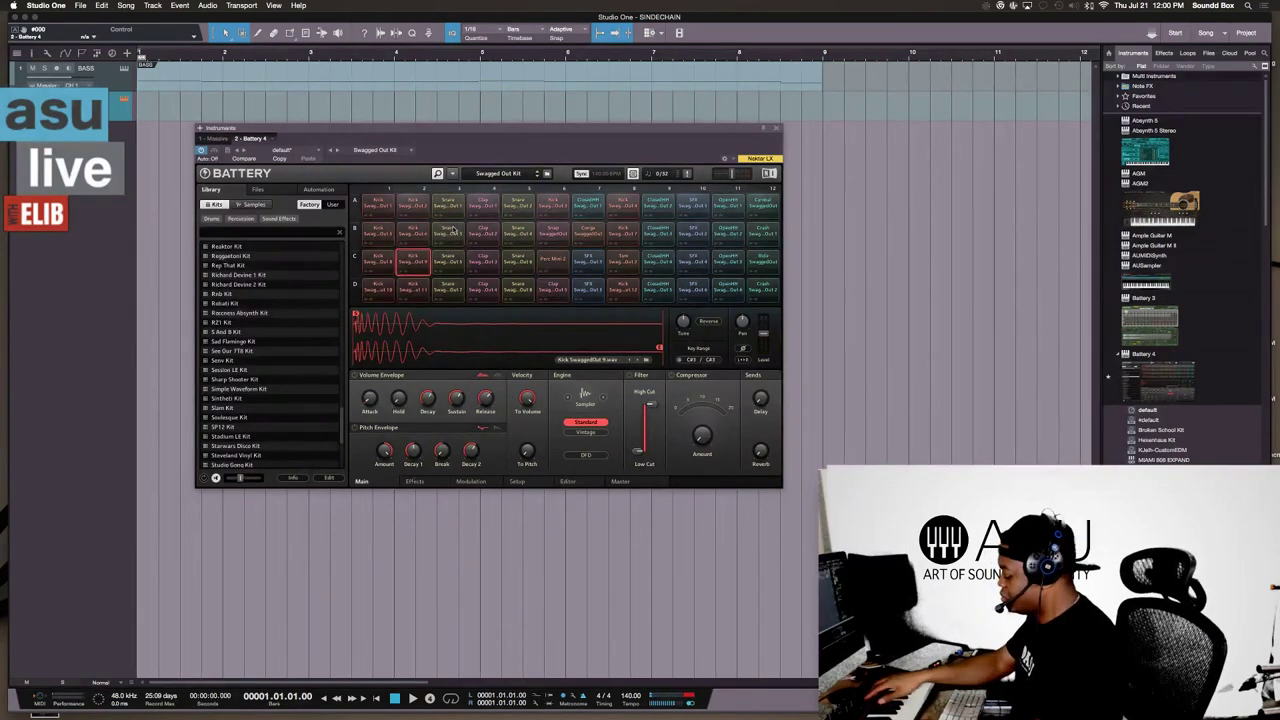
{"action": "key", "text": "KP_Multiply"}
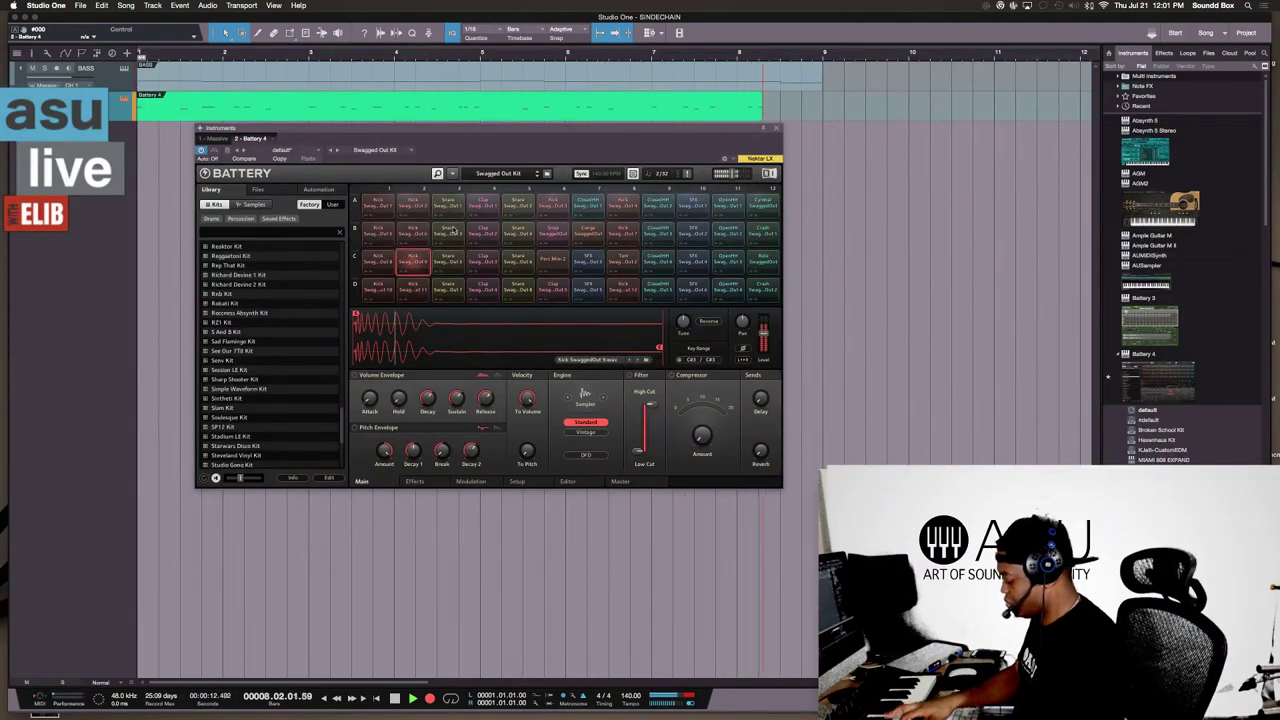
{"action": "key", "text": "space"}
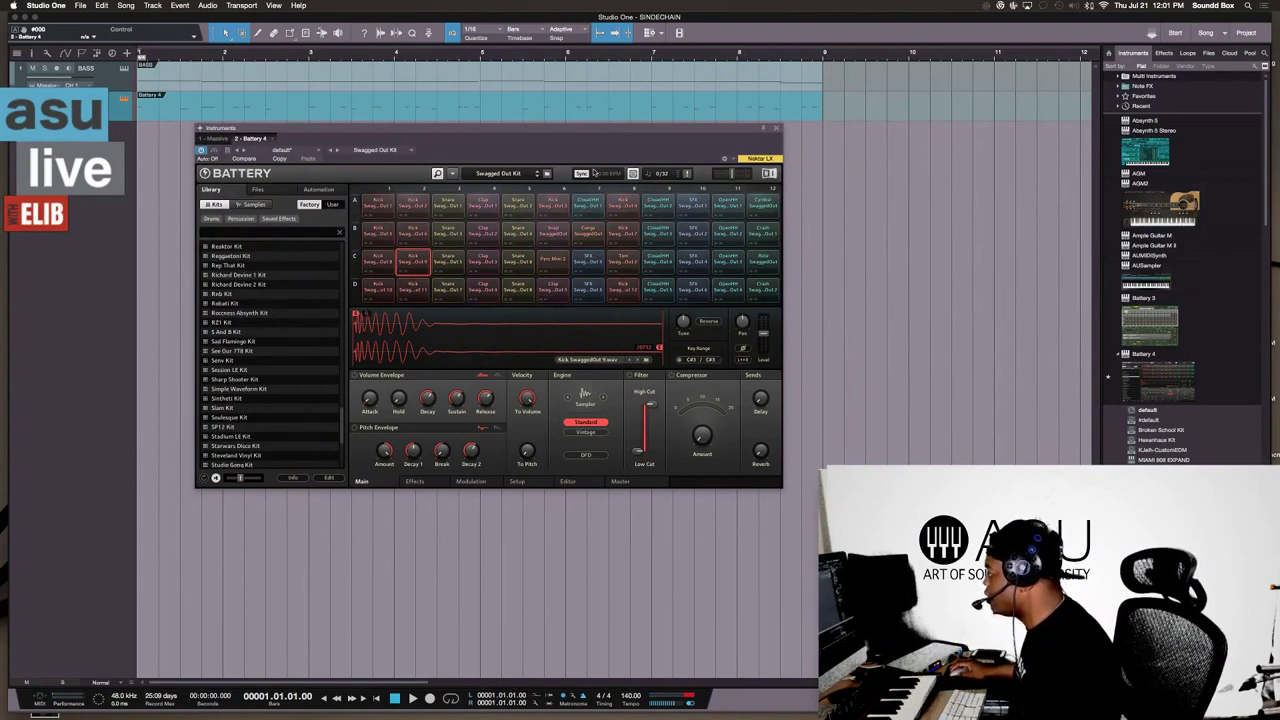
Step: Play back the kick and bass parts together from the start of the song, looking at Massive and the kick clip's notes
{"action": "left_click_drag", "start_coordinate": [581, 131], "coordinate": [585, 241]}
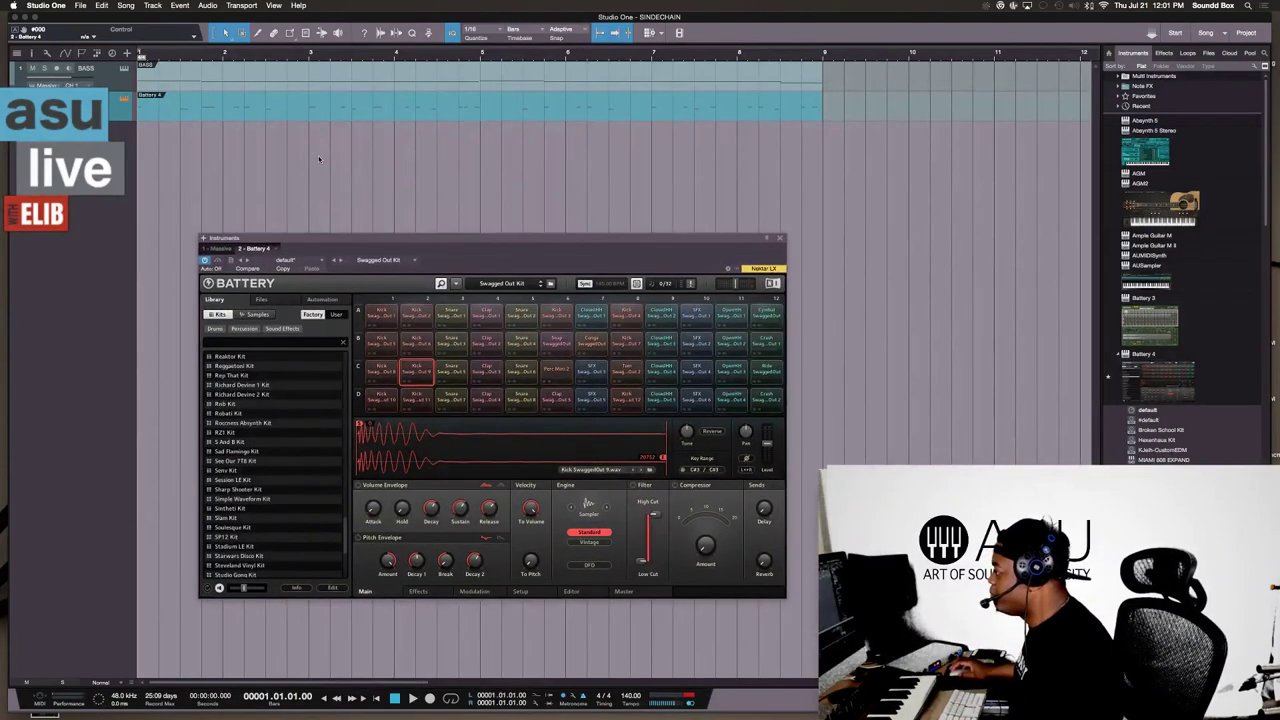
{"action": "left_click", "coordinate": [316, 103]}
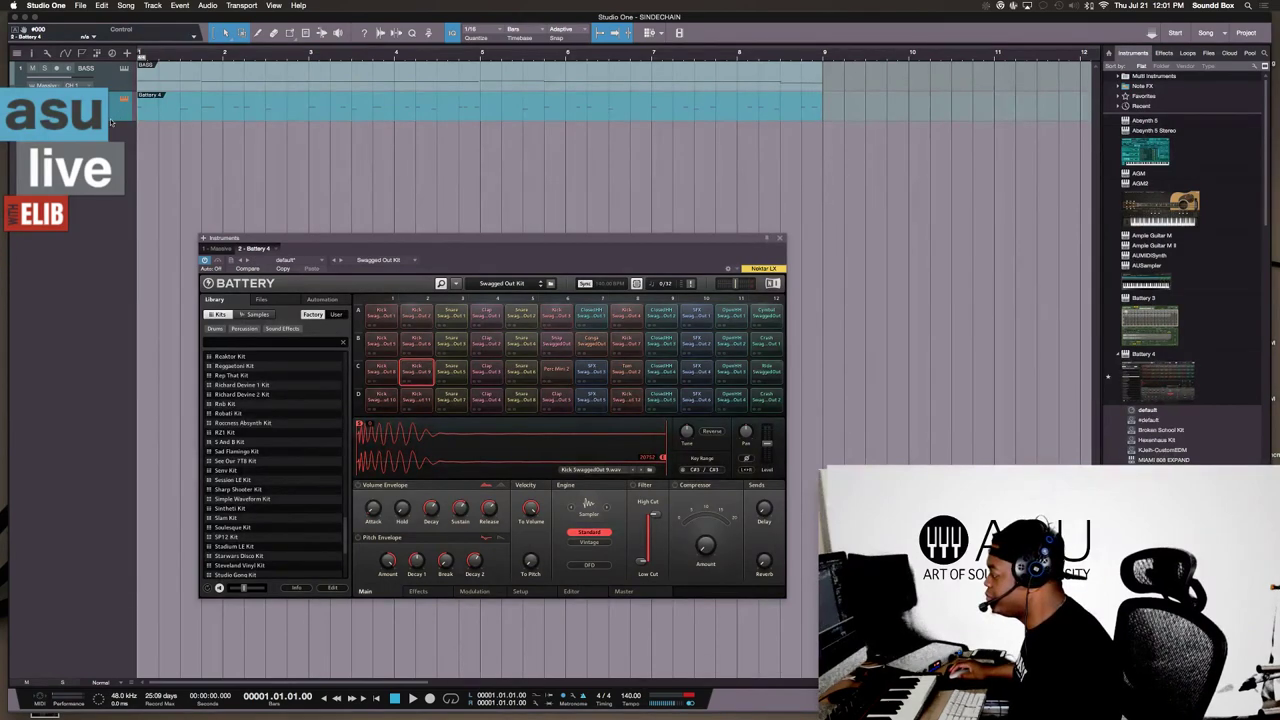
{"action": "key", "text": "space"}
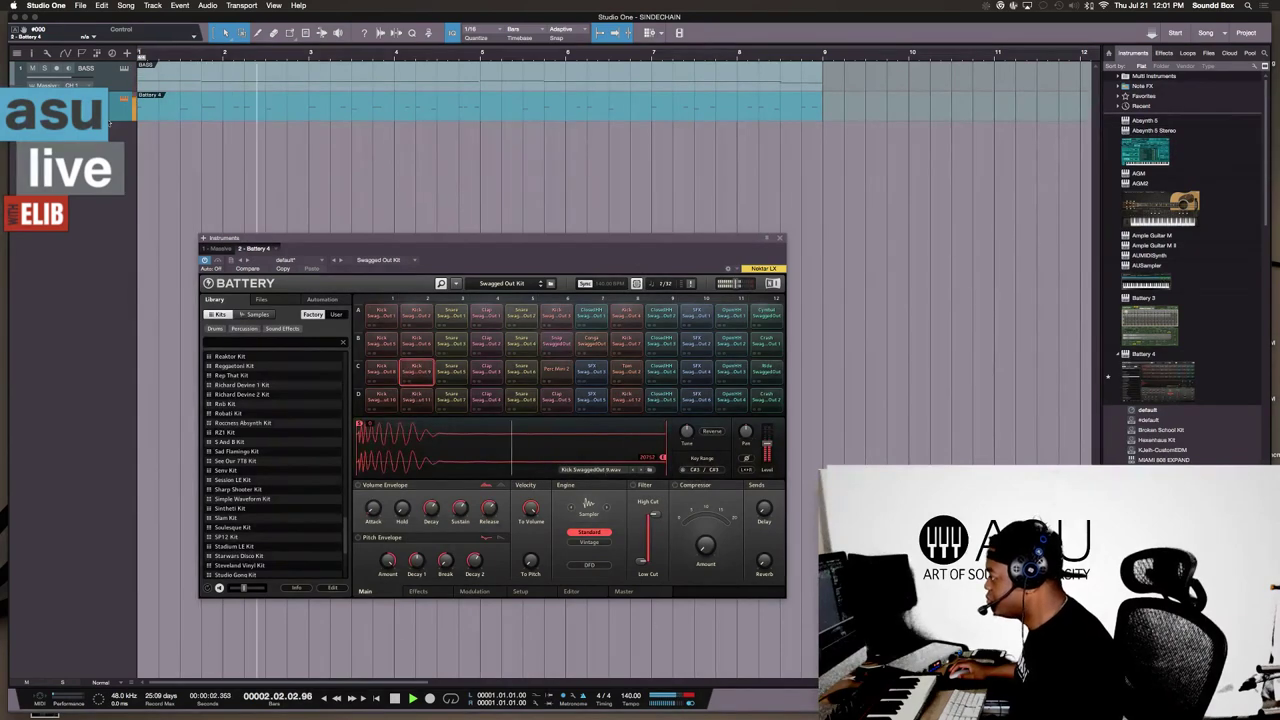
{"action": "left_click", "coordinate": [84, 84]}
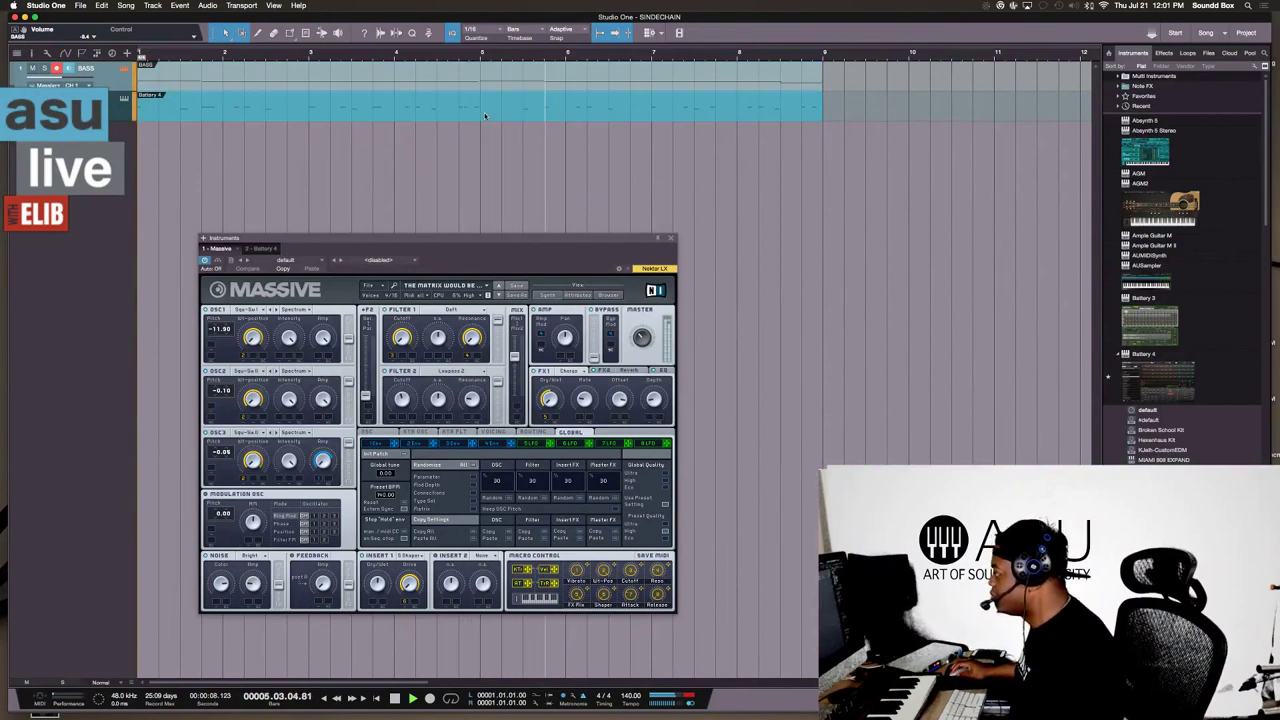
{"action": "double_click", "coordinate": [484, 108]}
{"action": "left_click", "coordinate": [416, 372]}
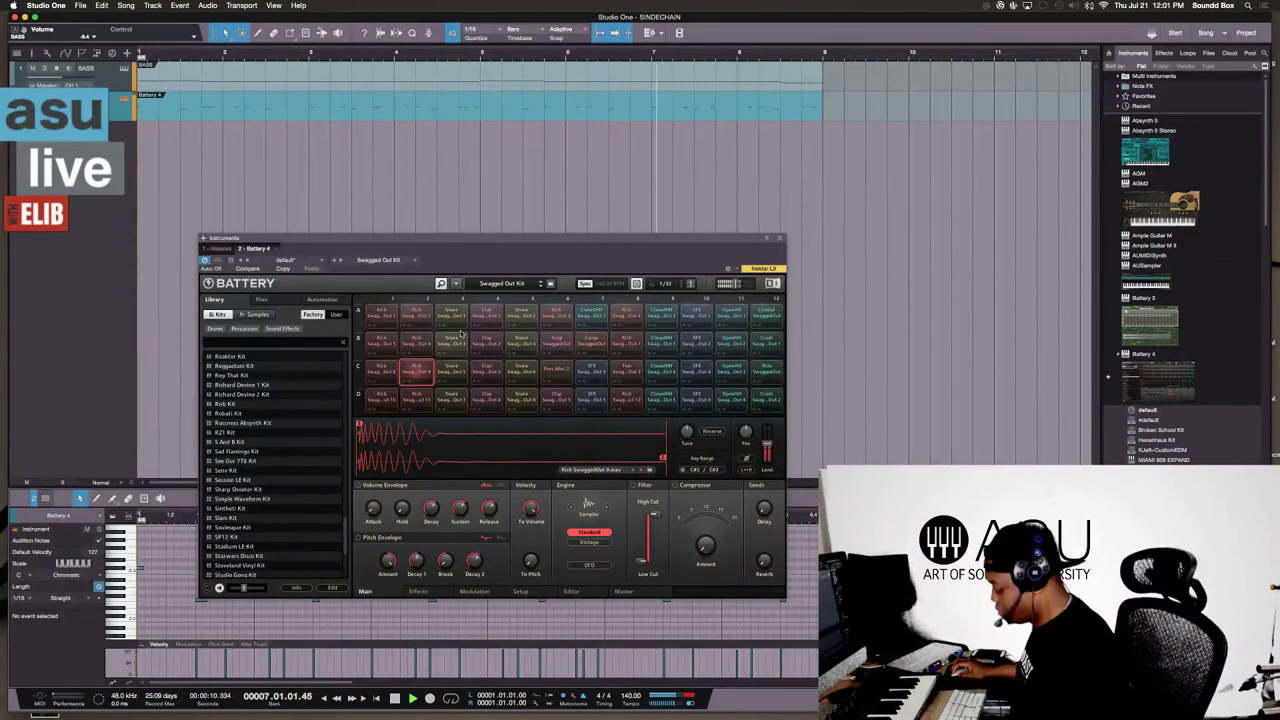
{"action": "key", "text": "space"}
{"action": "key", "text": "F2"}
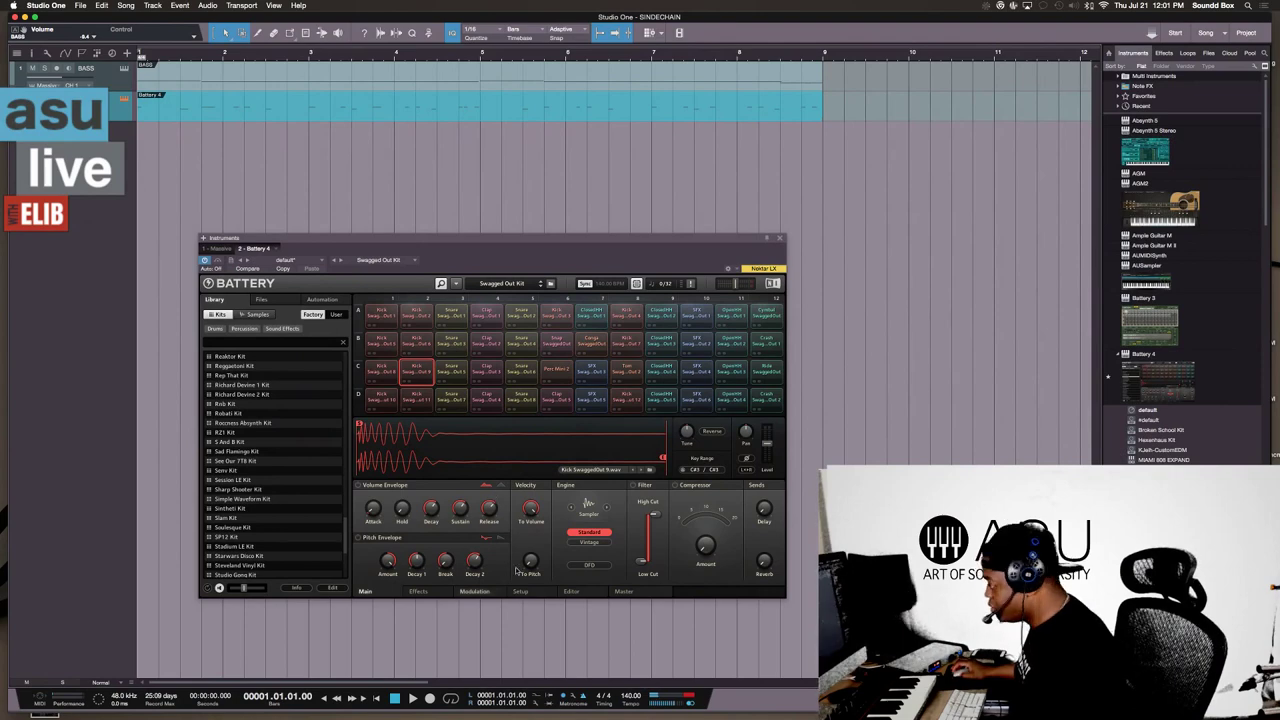
Step: Quantize all notes in the Battery 4 clip to 1/8 and play back the result from the song start
{"action": "left_click", "coordinate": [780, 241]}
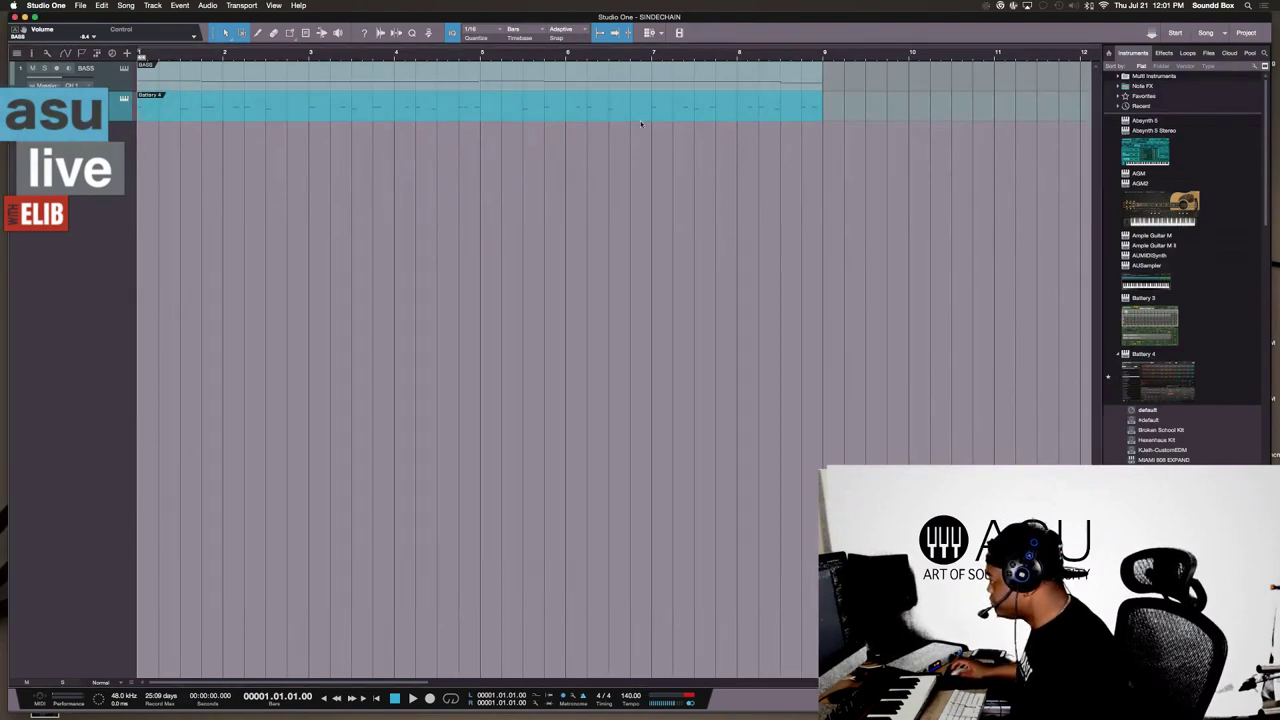
{"action": "double_click", "coordinate": [591, 116]}
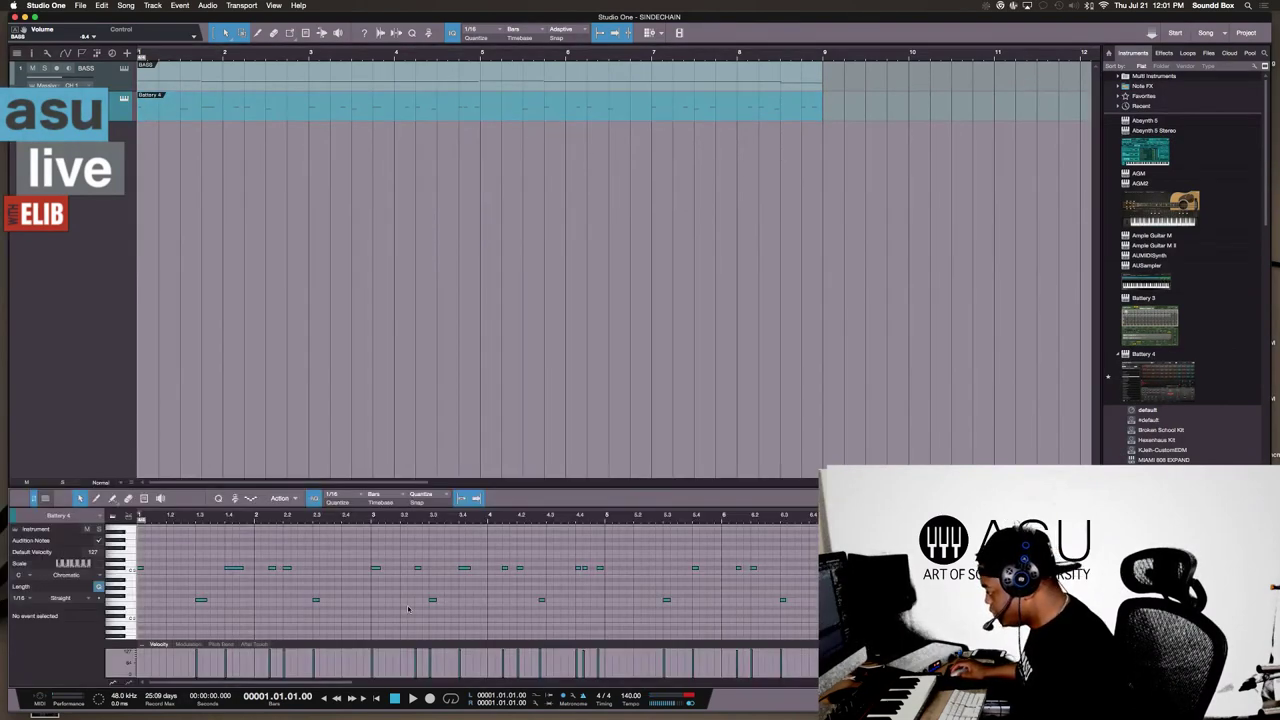
{"action": "key", "text": "super+a"}
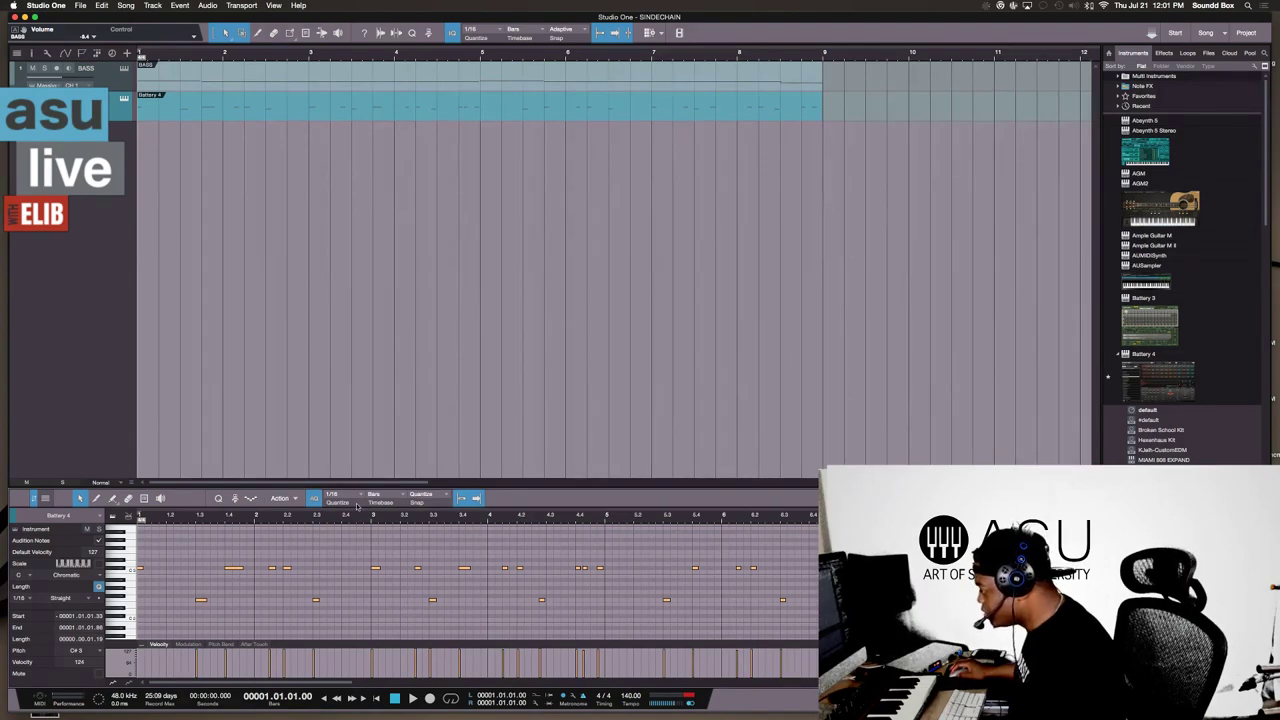
{"action": "left_click", "coordinate": [358, 495]}
{"action": "left_click", "coordinate": [394, 512]}
{"action": "key", "text": "q"}
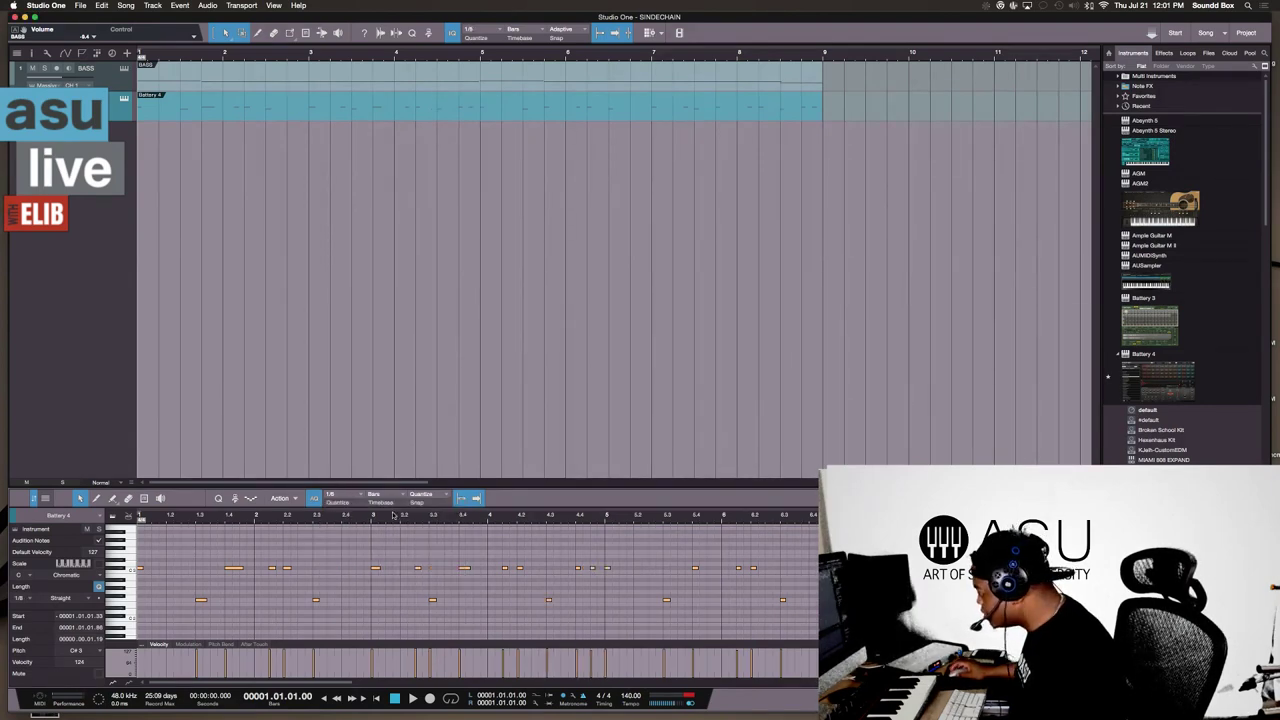
{"action": "key", "text": "space"}
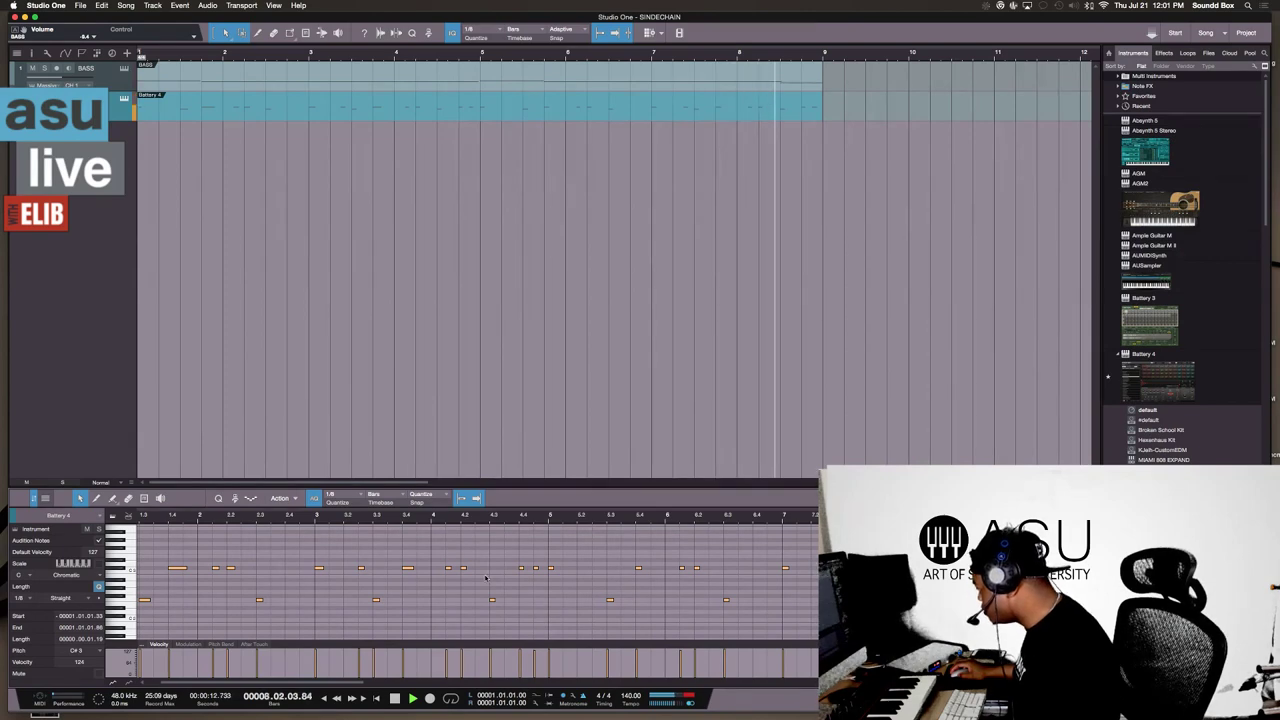
{"action": "key", "text": "space"}
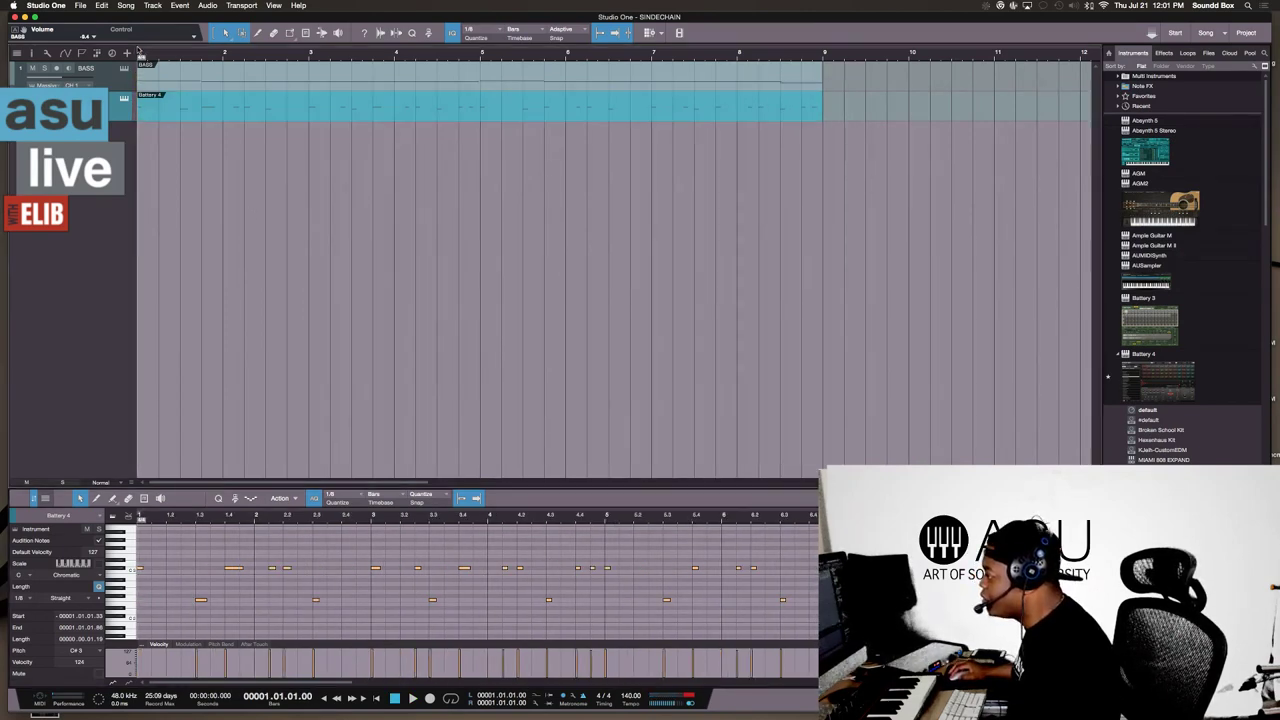
Step: Set the loop range from bar 1 to bar 9, switch looping on and show the mixer console
{"action": "left_click_drag", "start_coordinate": [138, 52], "coordinate": [825, 113]}
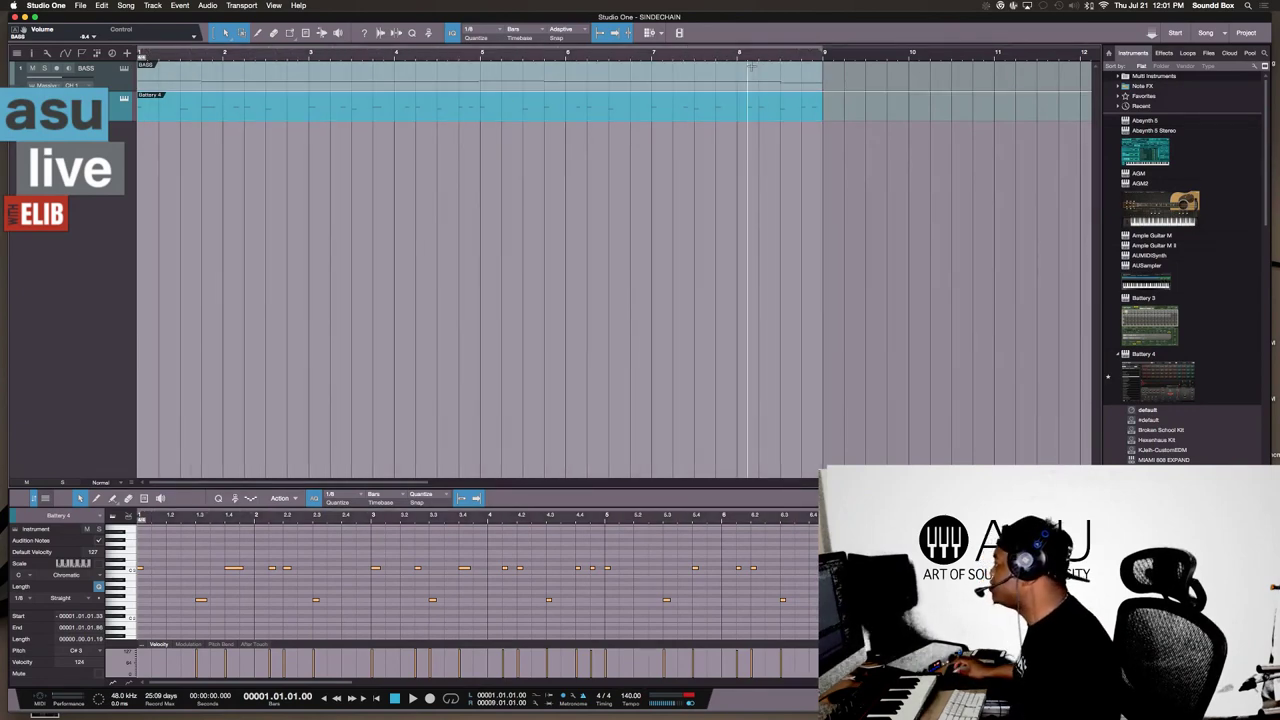
{"action": "key", "text": "F3"}
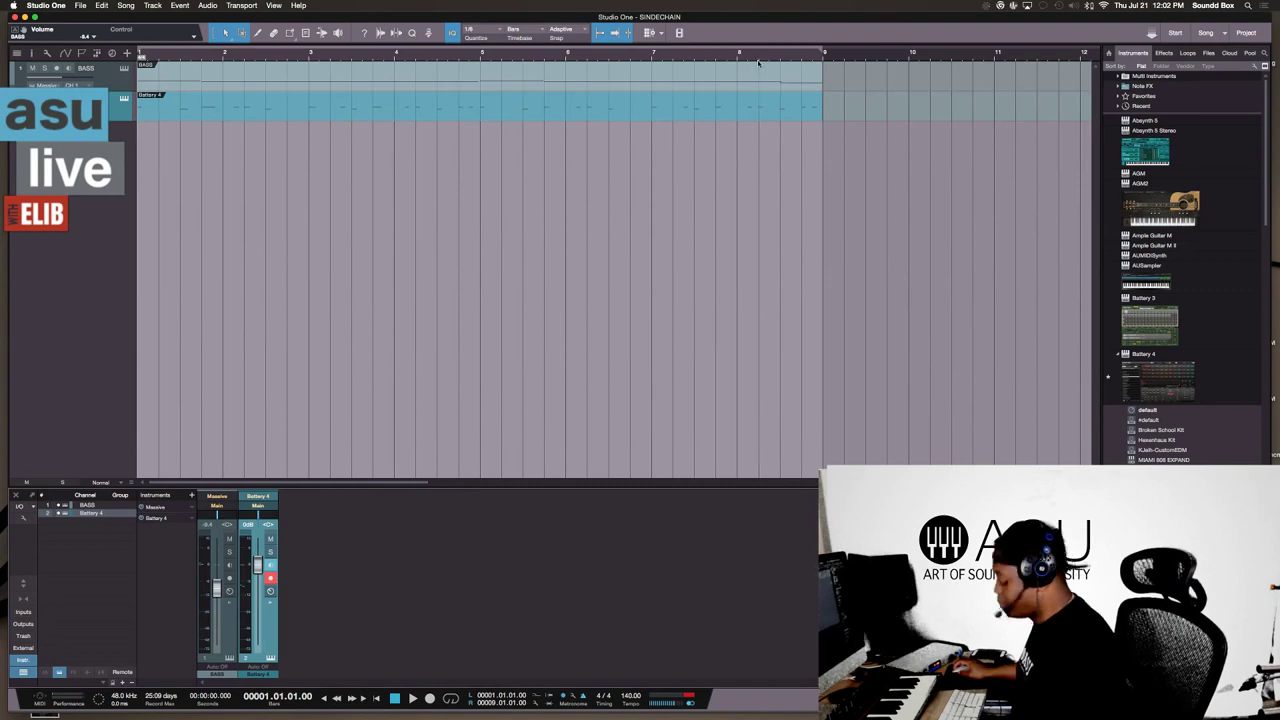
{"action": "key", "text": "KP_Divide"}
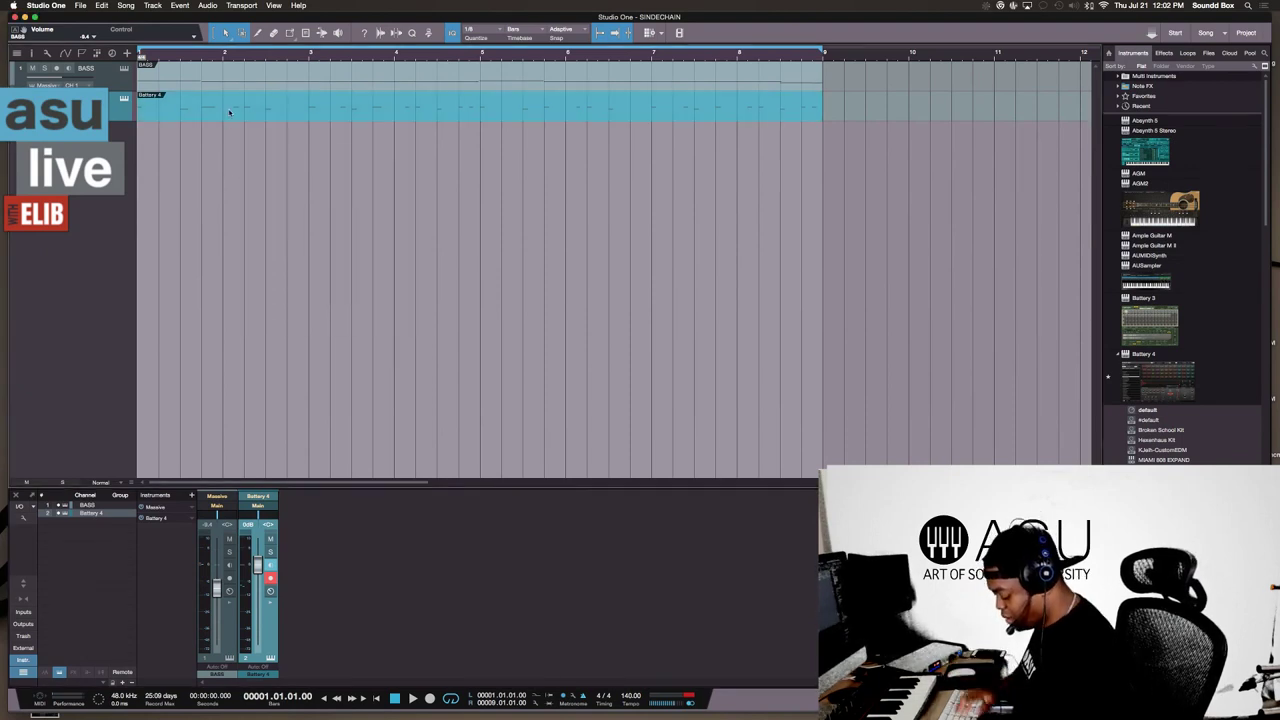
Step: Split the Battery 4 part by pitch into tracks named KICK and SNAP and render both to audio
{"action": "key", "text": "shift+t"}
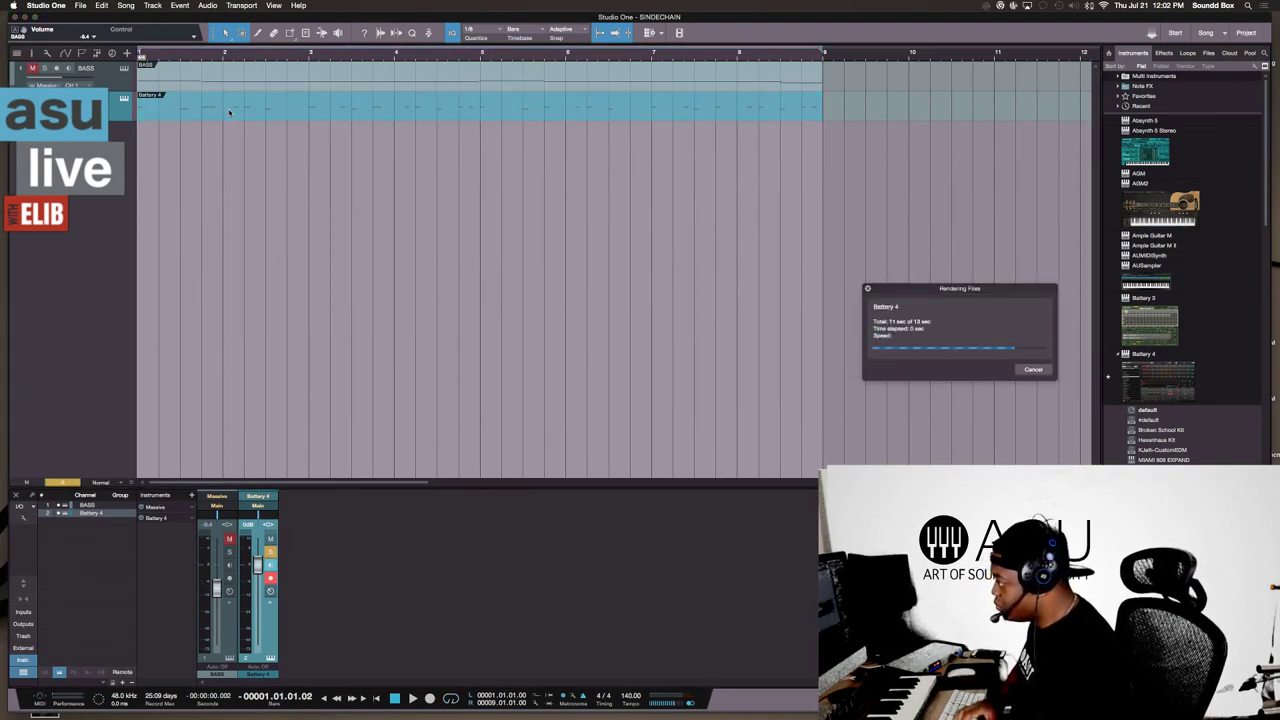
{"action": "key", "text": "super+z"}
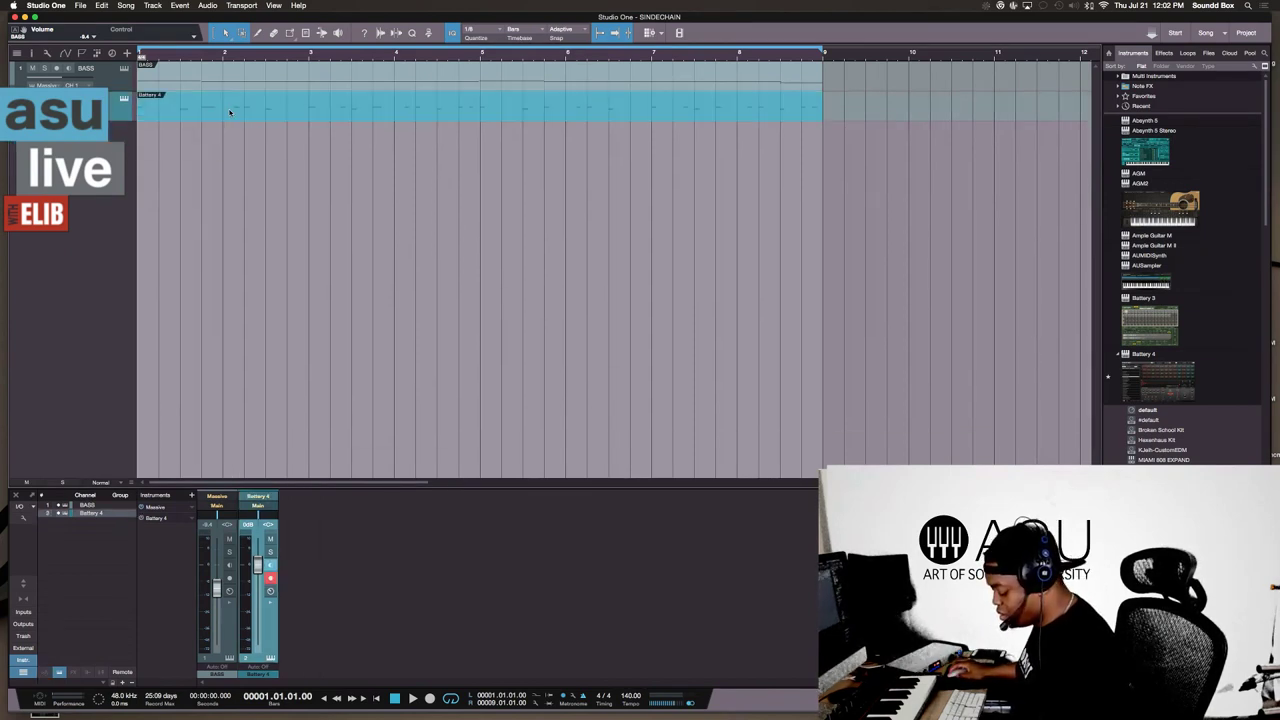
{"action": "key", "text": "super+y"}
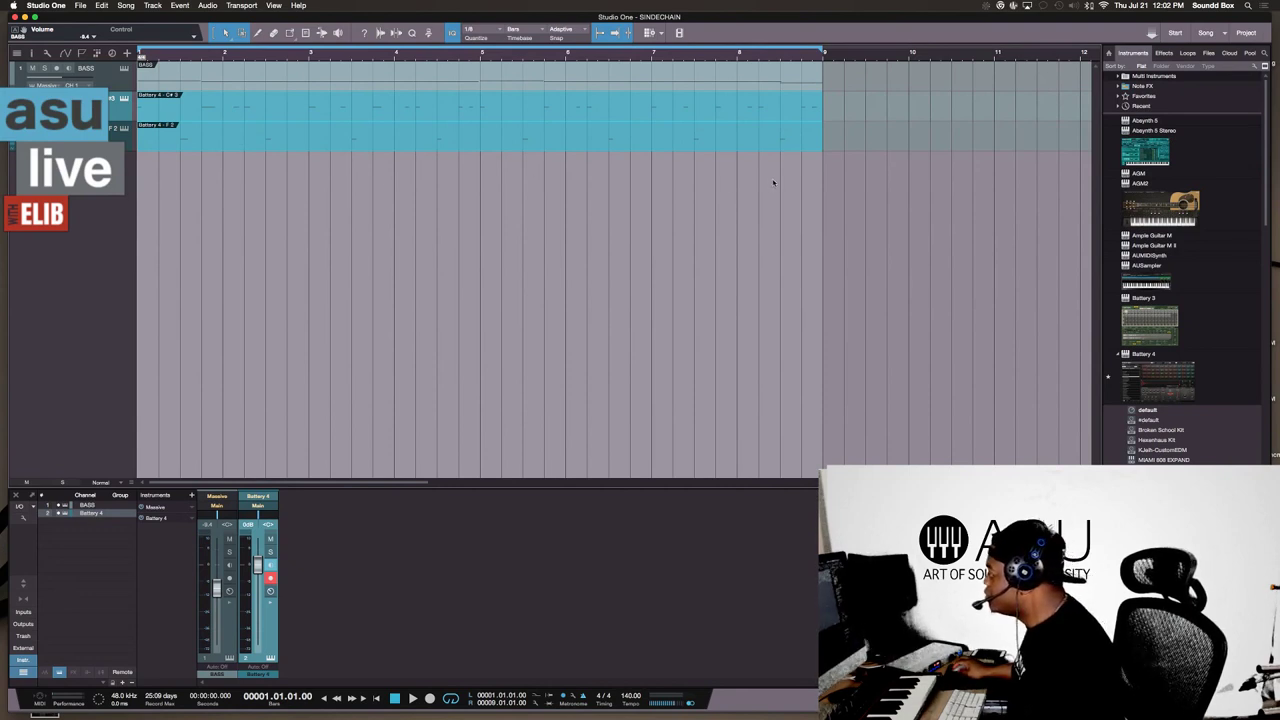
{"action": "left_click_drag", "start_coordinate": [773, 182], "coordinate": [453, 120]}
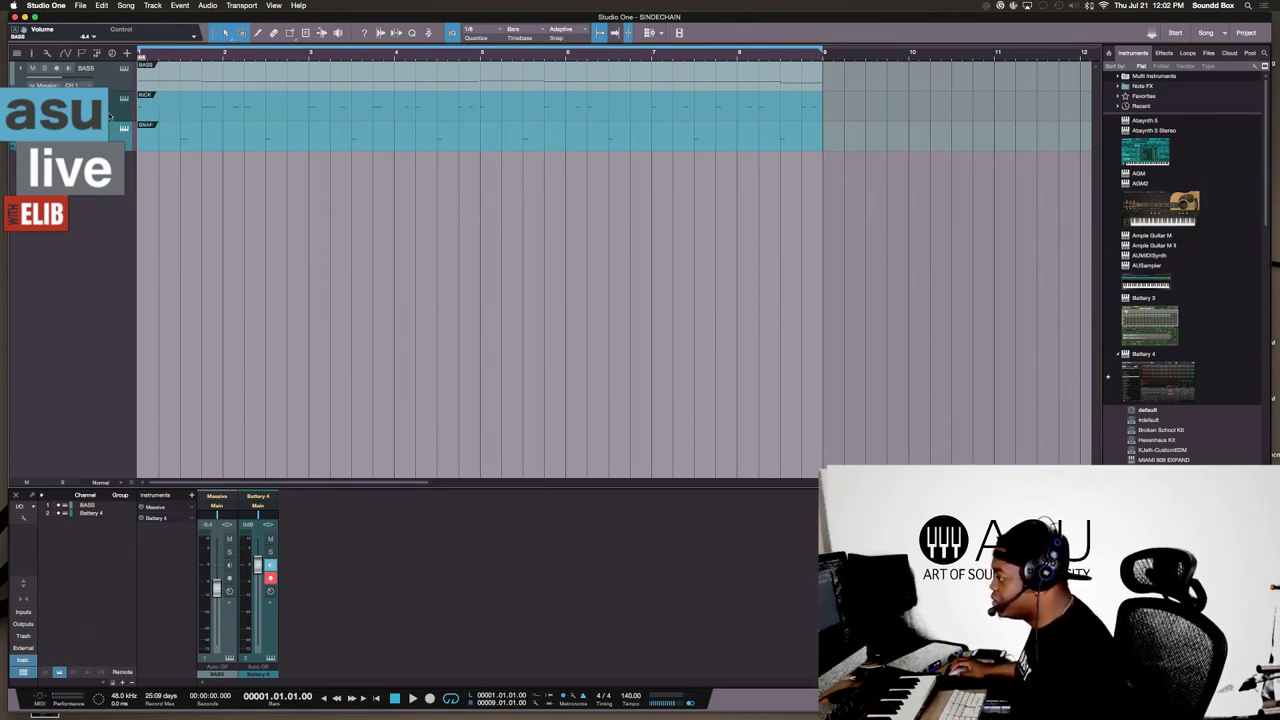
{"action": "left_click", "coordinate": [236, 106]}
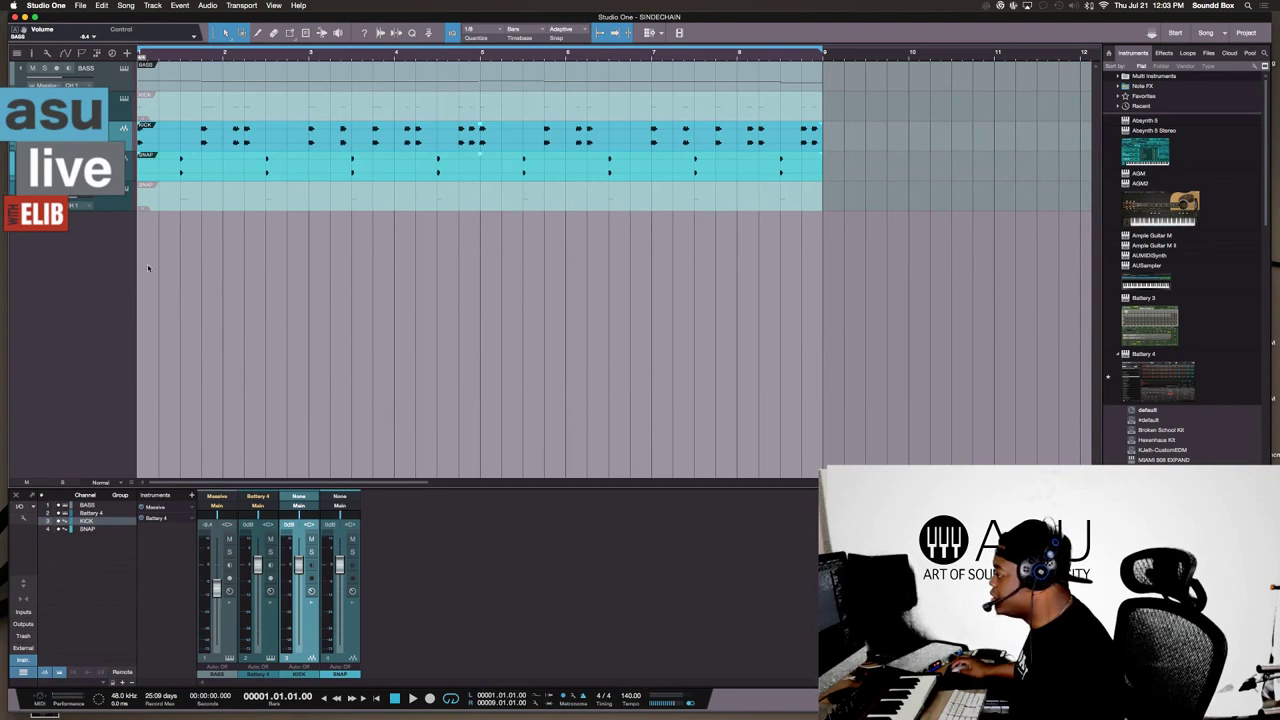
Step: Delete the muted SNAP note part and expand the console to show inserts and sends
{"action": "left_click", "coordinate": [229, 200]}
{"action": "key", "text": "Delete"}
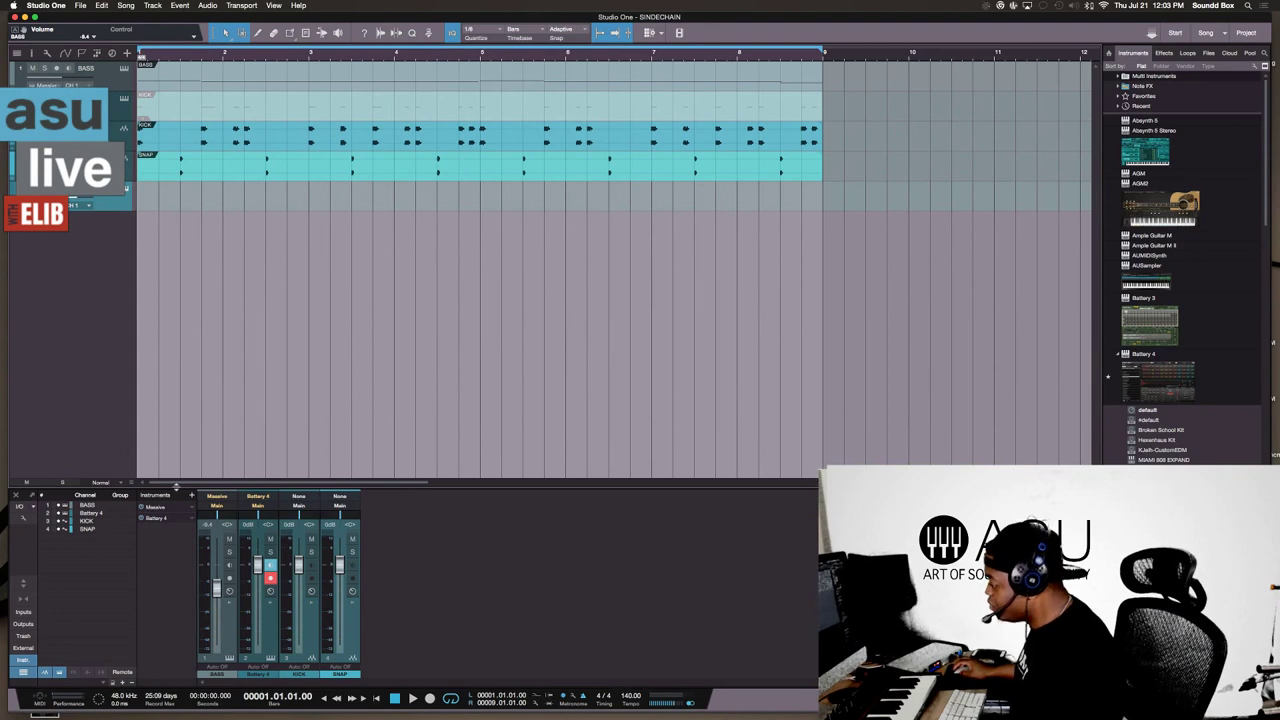
{"action": "left_click", "coordinate": [24, 583]}
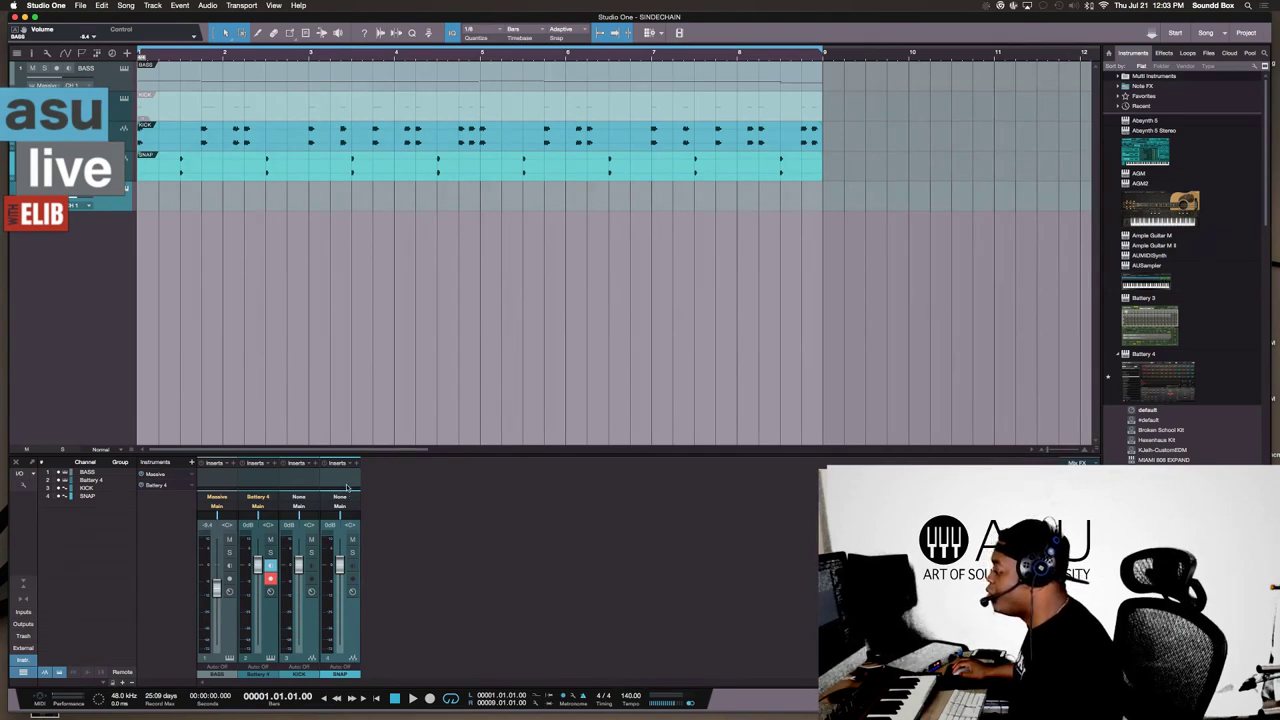
{"action": "left_click", "coordinate": [340, 504]}
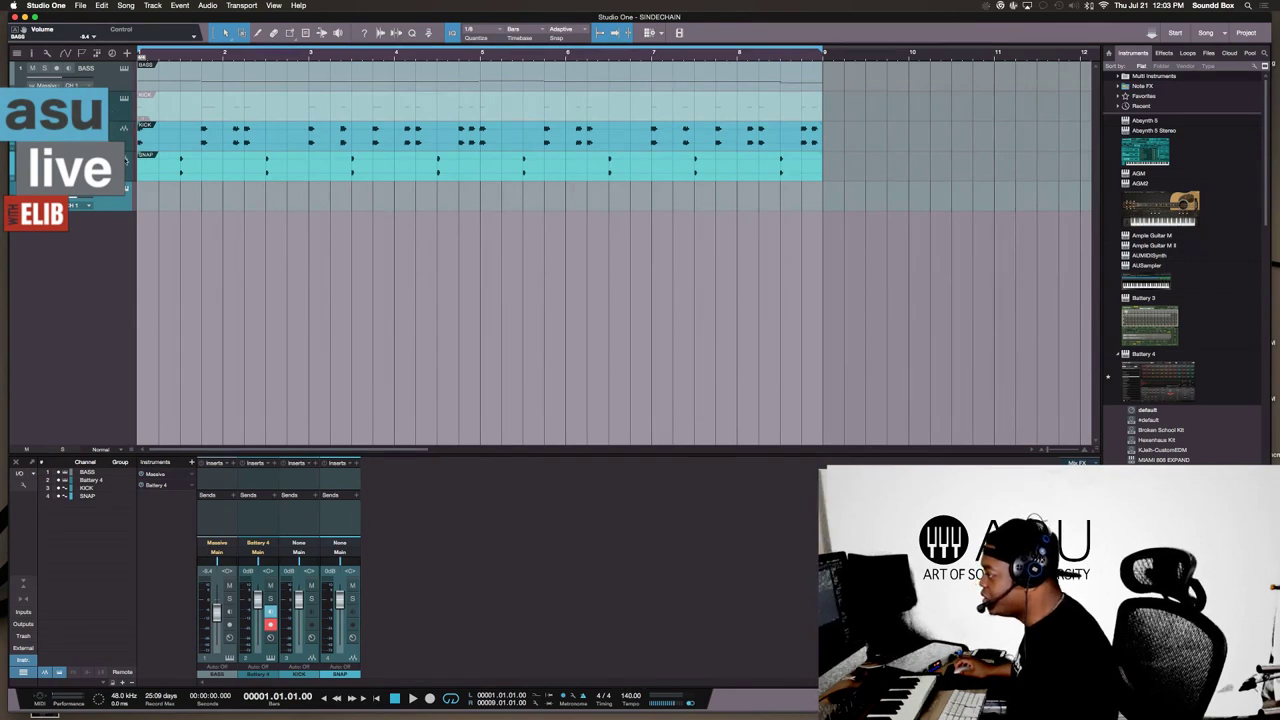
Step: Remove the muted KICK instrument track and the emptied SNAP instrument track together with its Battery 4 instrument
{"action": "left_click", "coordinate": [100, 97]}
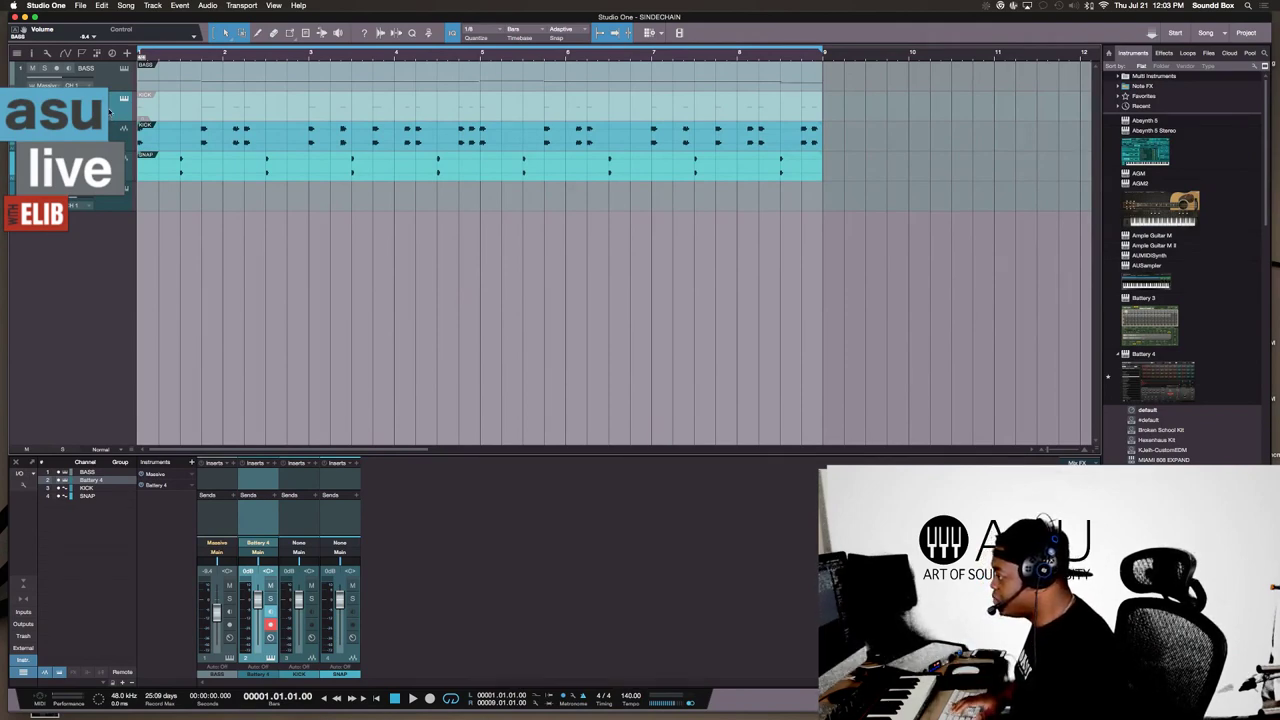
{"action": "key", "text": "Delete"}
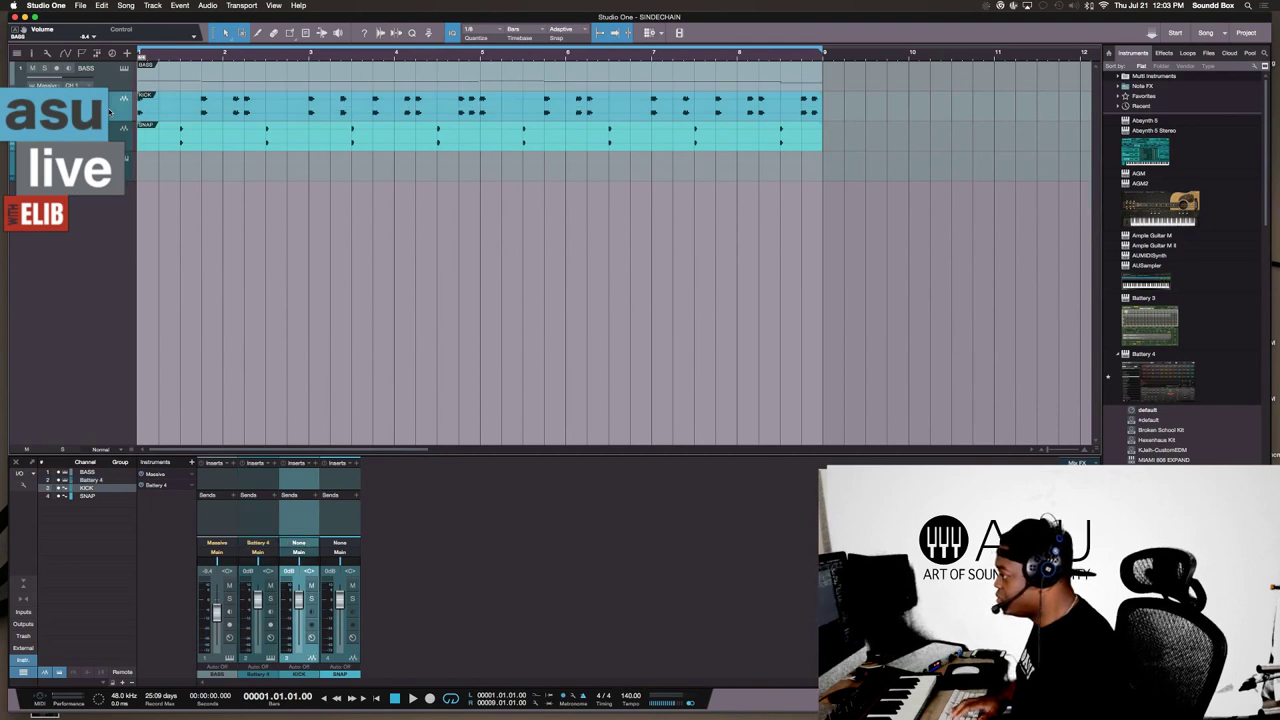
{"action": "left_click", "coordinate": [258, 515]}
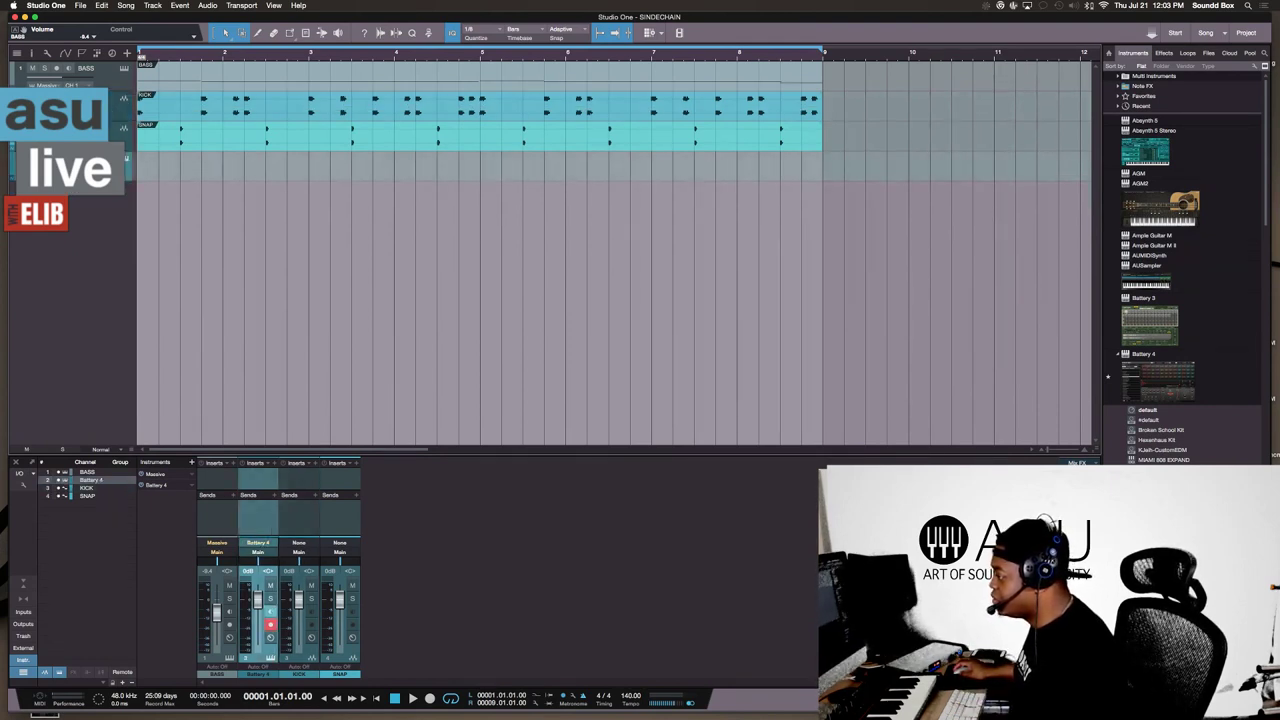
{"action": "right_click", "coordinate": [115, 171]}
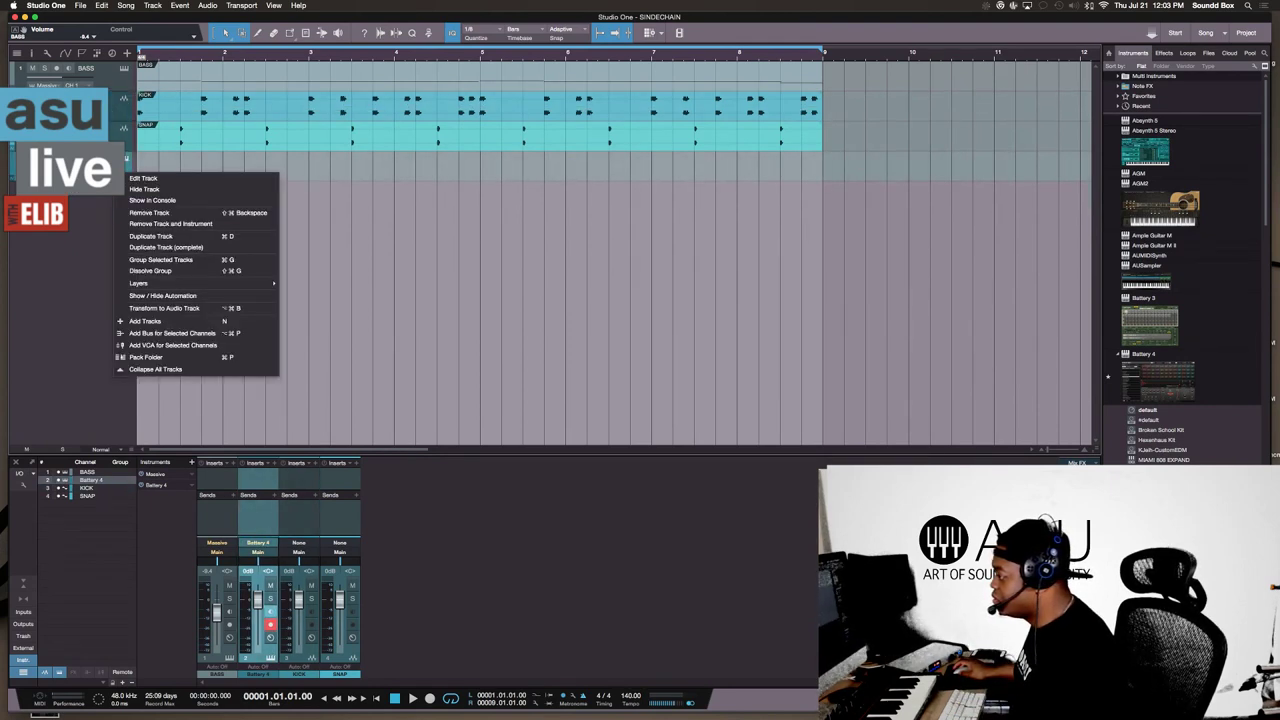
{"action": "left_click", "coordinate": [181, 226]}
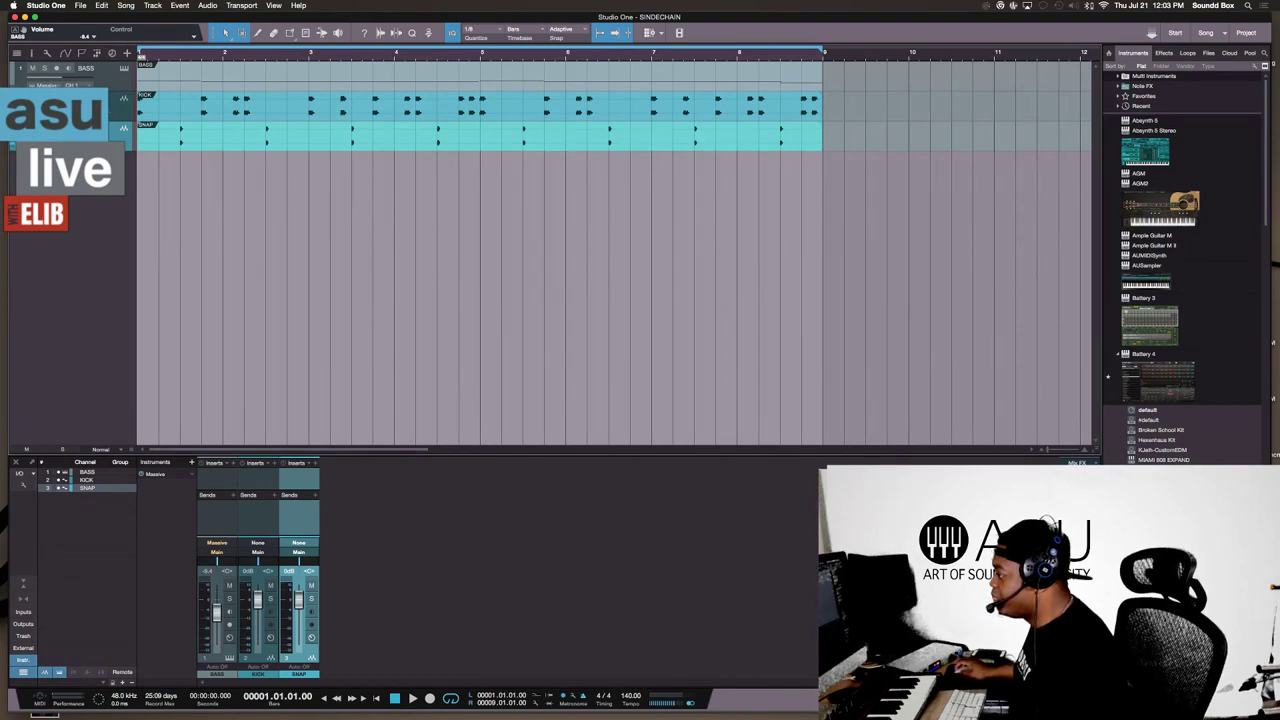
Step: Color the KICK audio track pink and the SNAP audio track pale yellow
{"action": "left_click", "coordinate": [110, 113]}
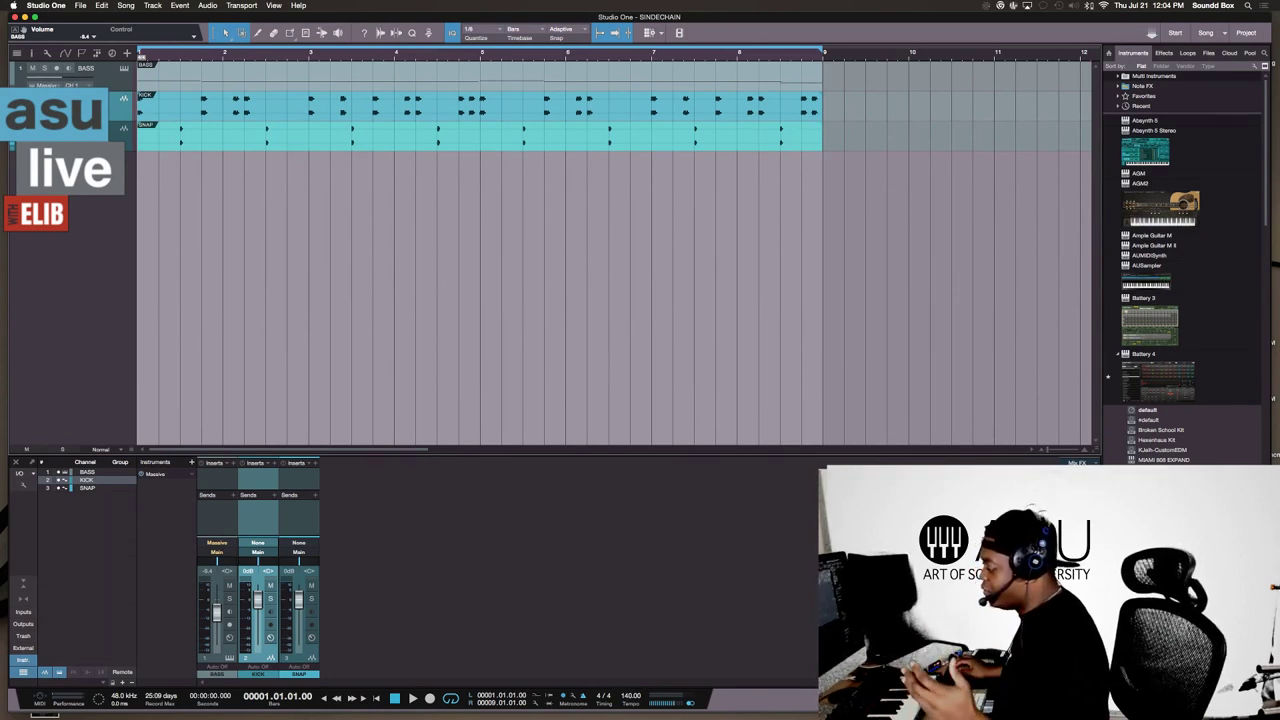
{"action": "left_click", "coordinate": [266, 677]}
{"action": "left_click", "coordinate": [322, 648]}
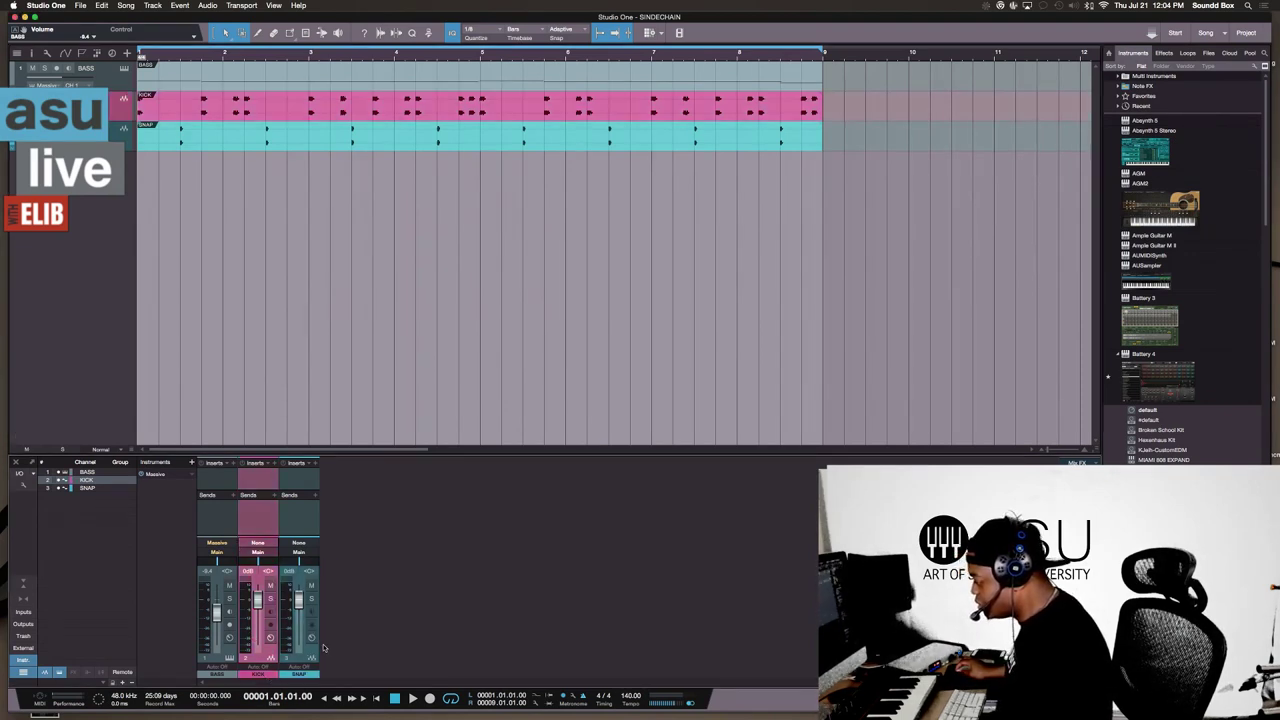
{"action": "left_click", "coordinate": [299, 673]}
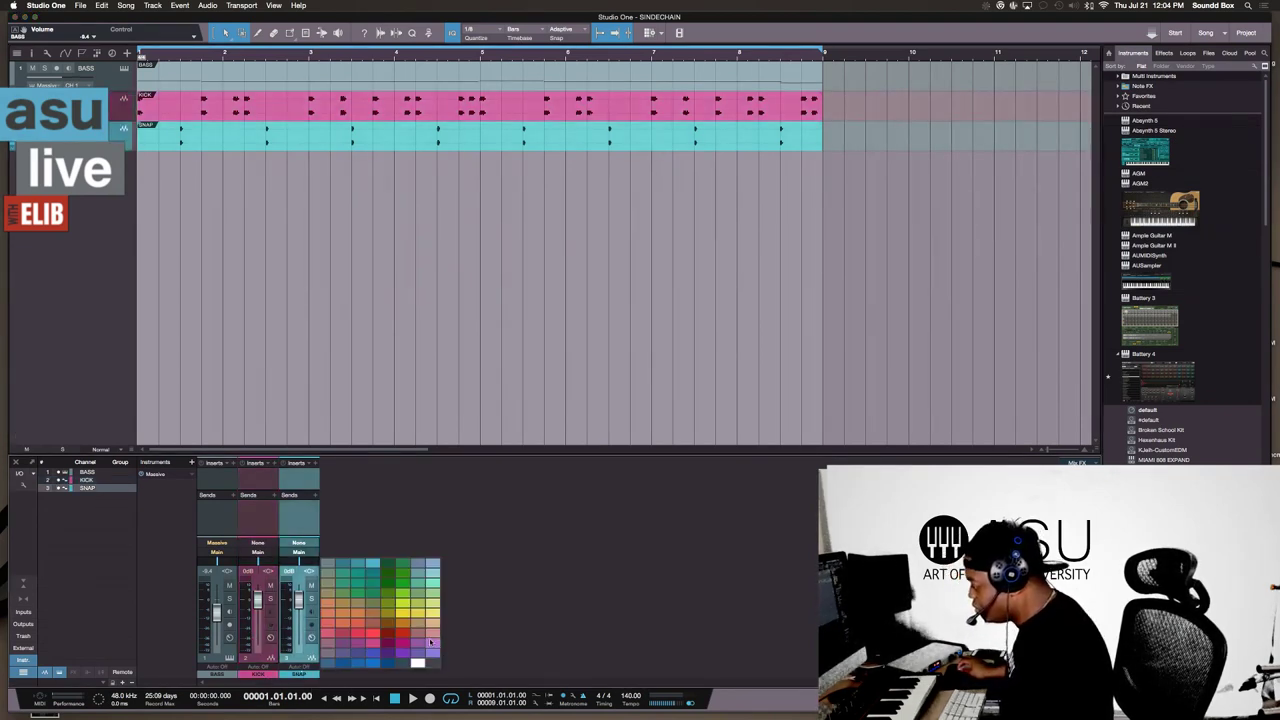
{"action": "left_click", "coordinate": [431, 613]}
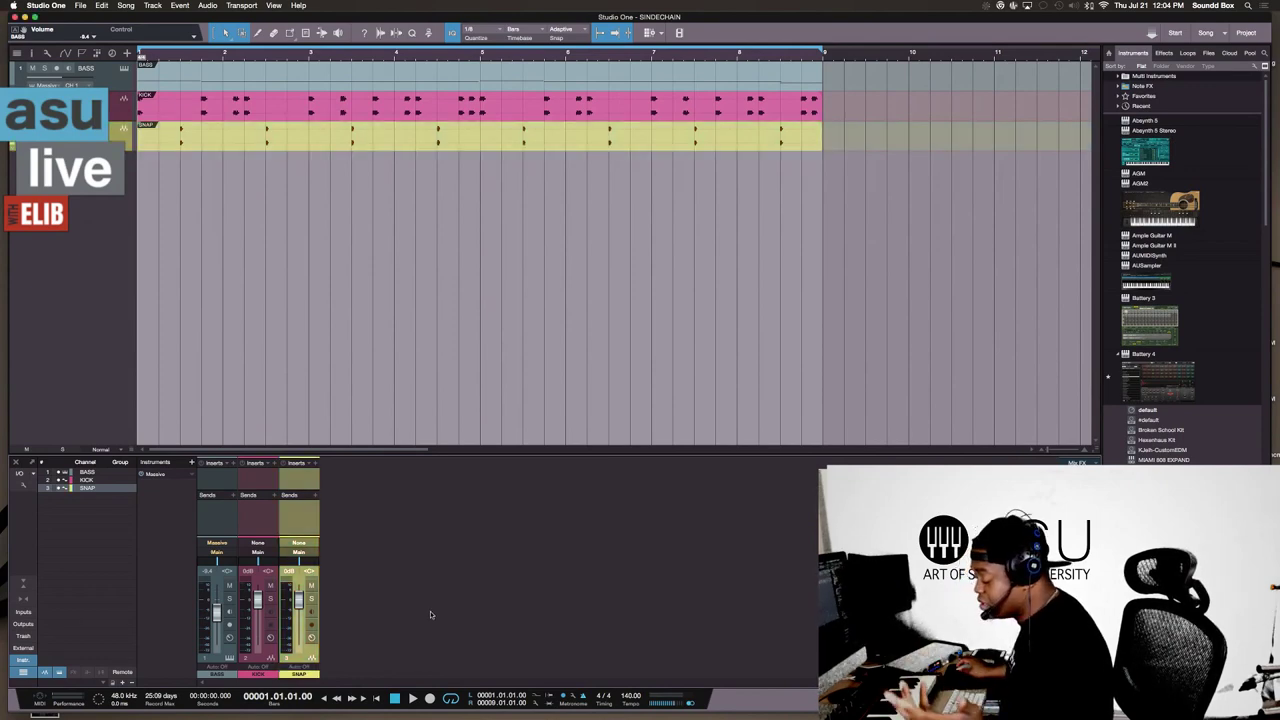
{"action": "left_click", "coordinate": [251, 516]}
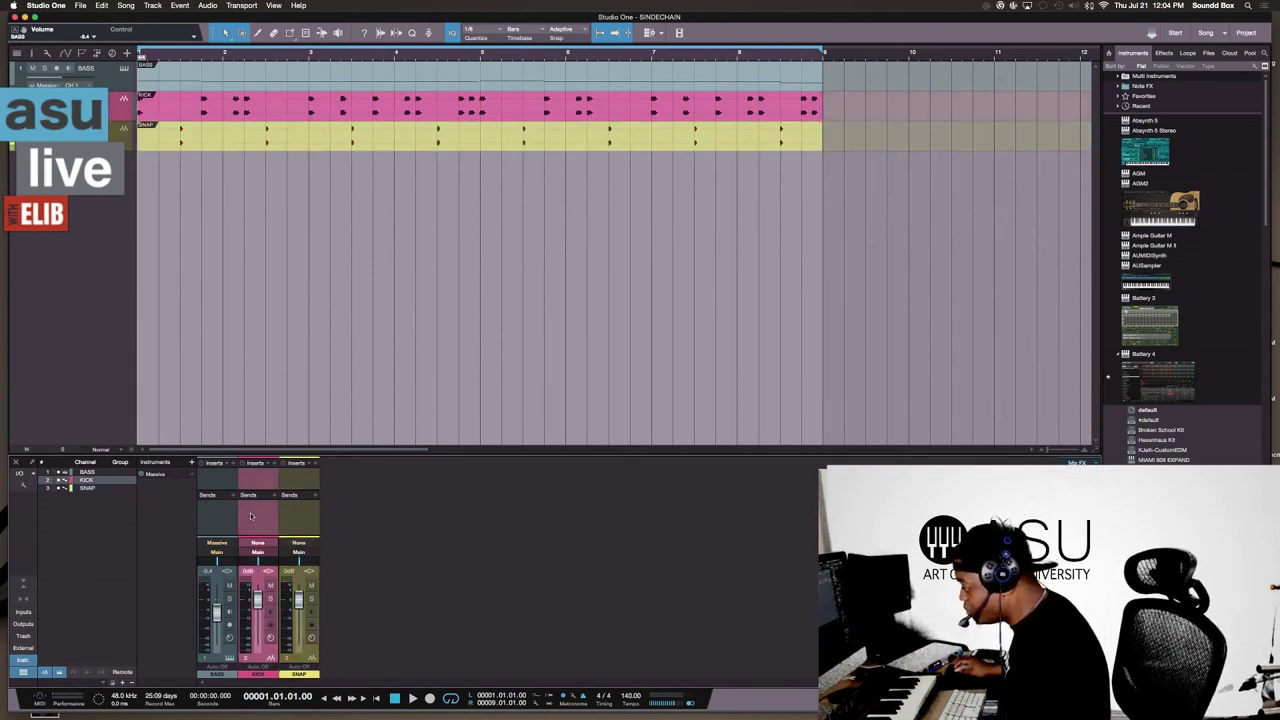
{"action": "left_click", "coordinate": [224, 507]}
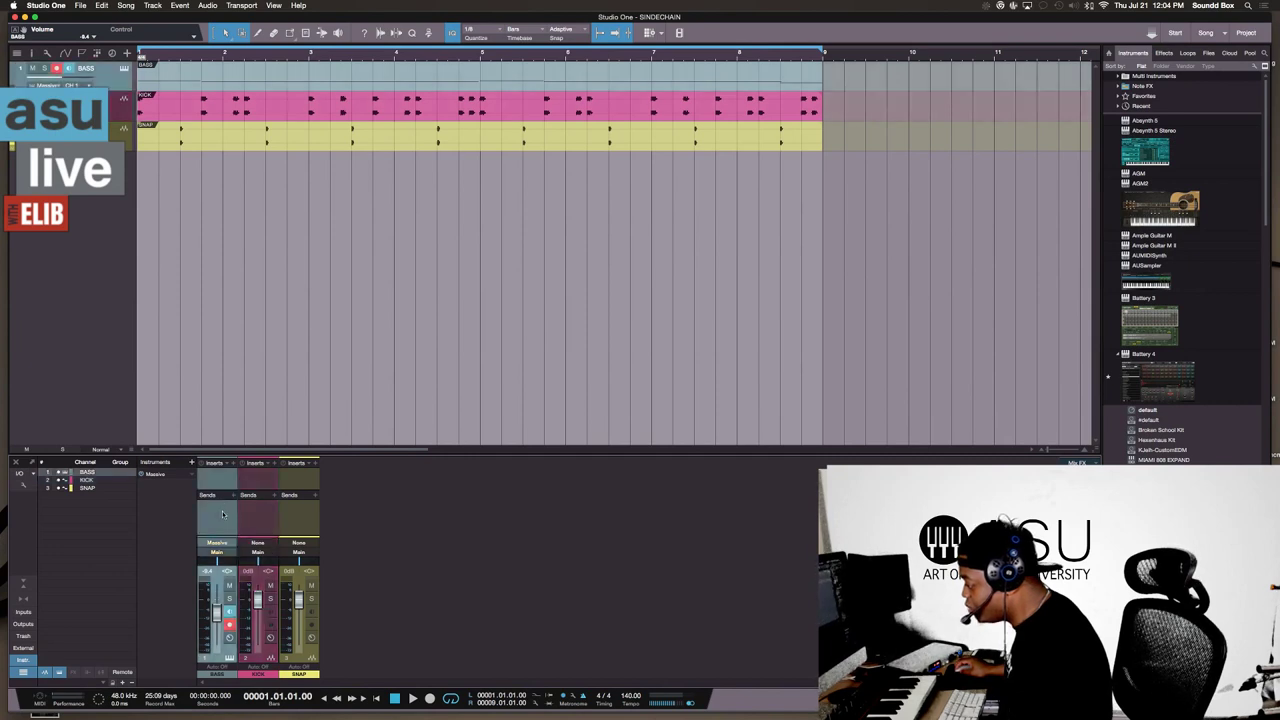
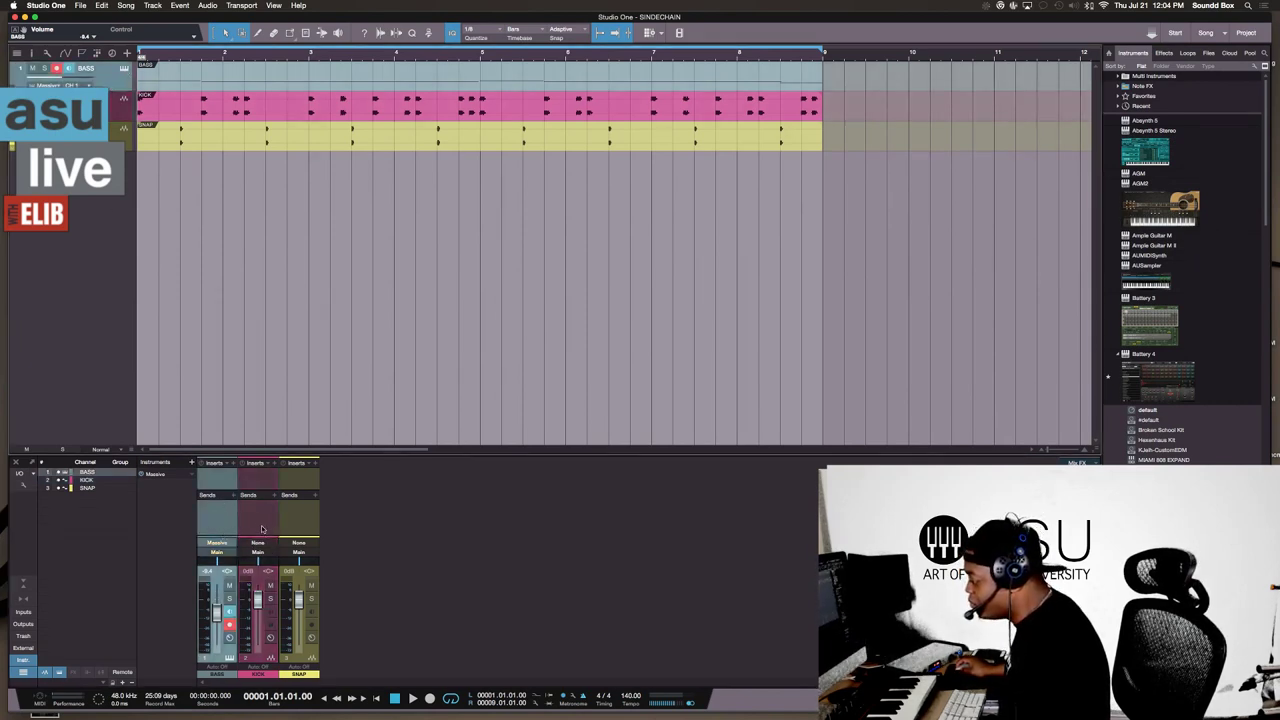
{"action": "left_click", "coordinate": [272, 527]}
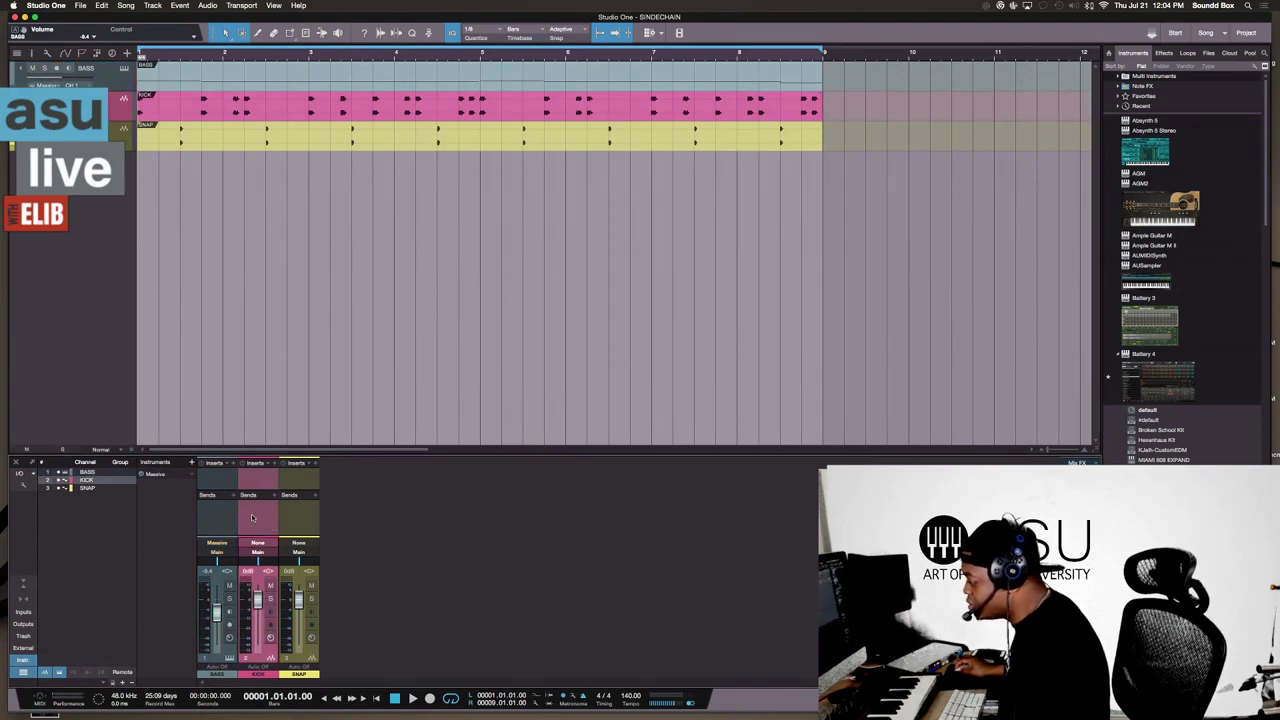
Step: Insert the Compressor effect on the BASS channel and place its window just above the console
{"action": "left_click", "coordinate": [224, 482]}
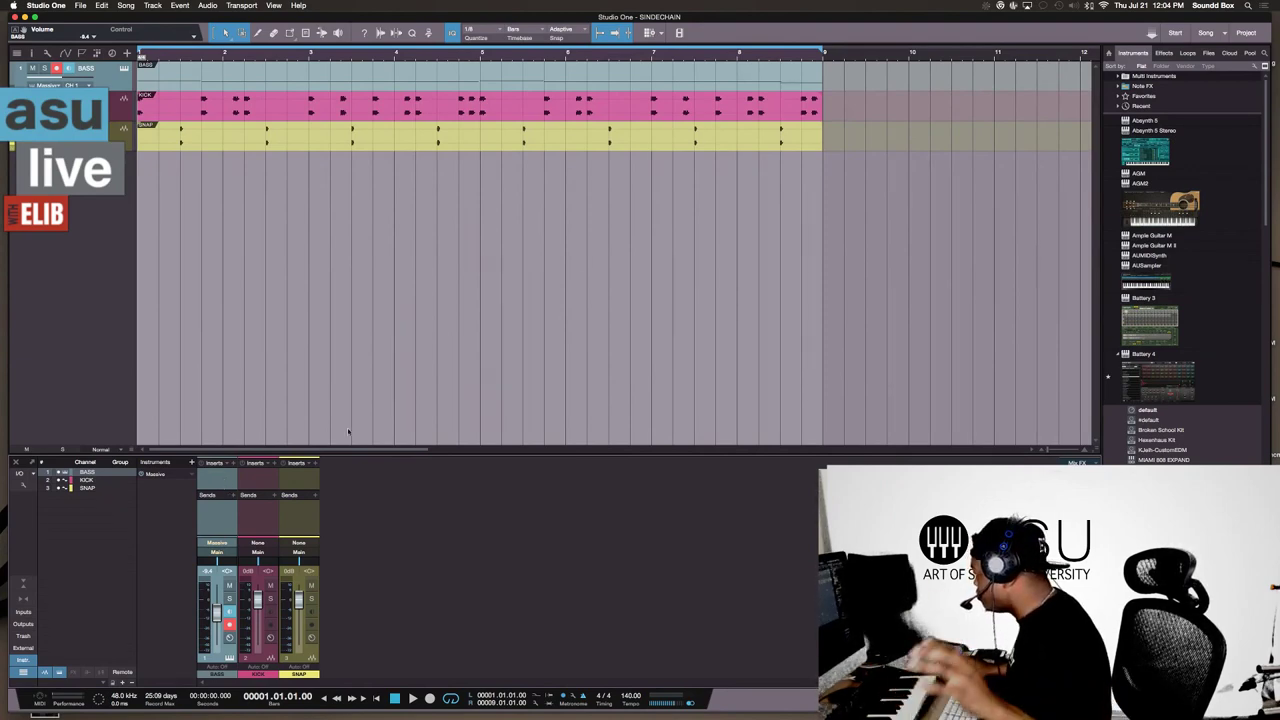
{"action": "left_click", "coordinate": [1165, 55]}
{"action": "left_click_drag", "start_coordinate": [1156, 122], "coordinate": [220, 476]}
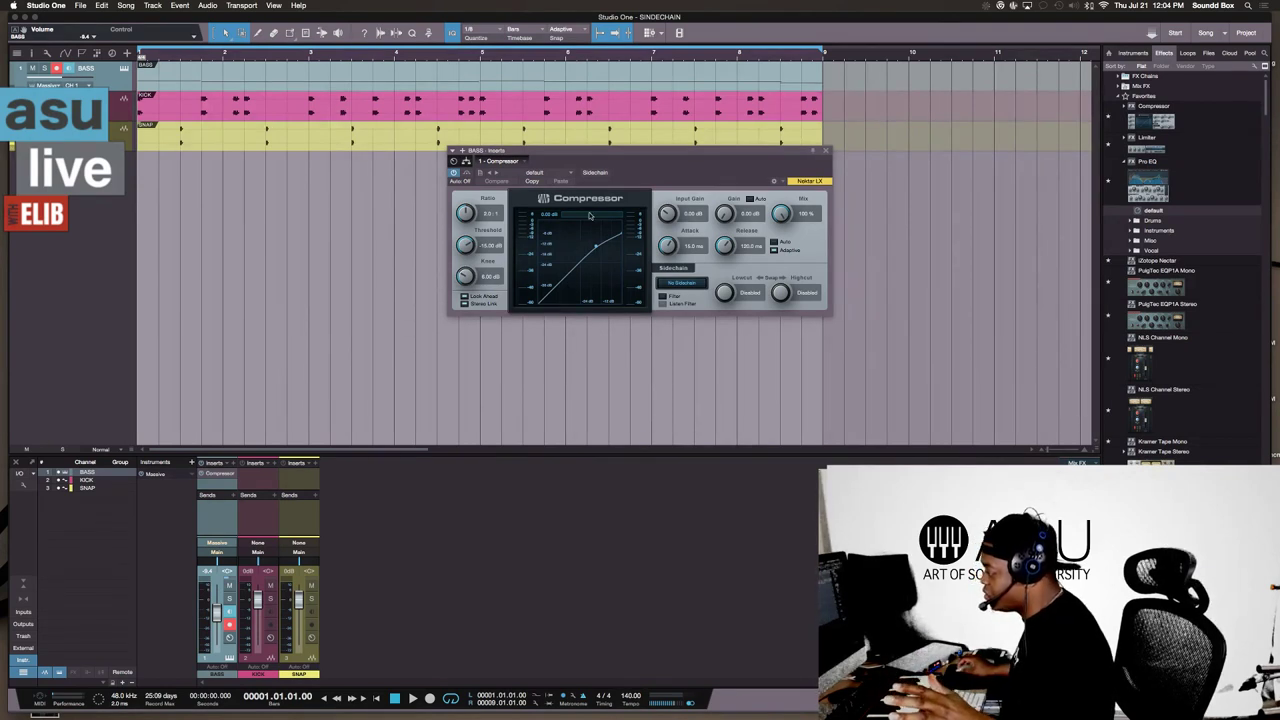
{"action": "left_click_drag", "start_coordinate": [783, 153], "coordinate": [567, 220]}
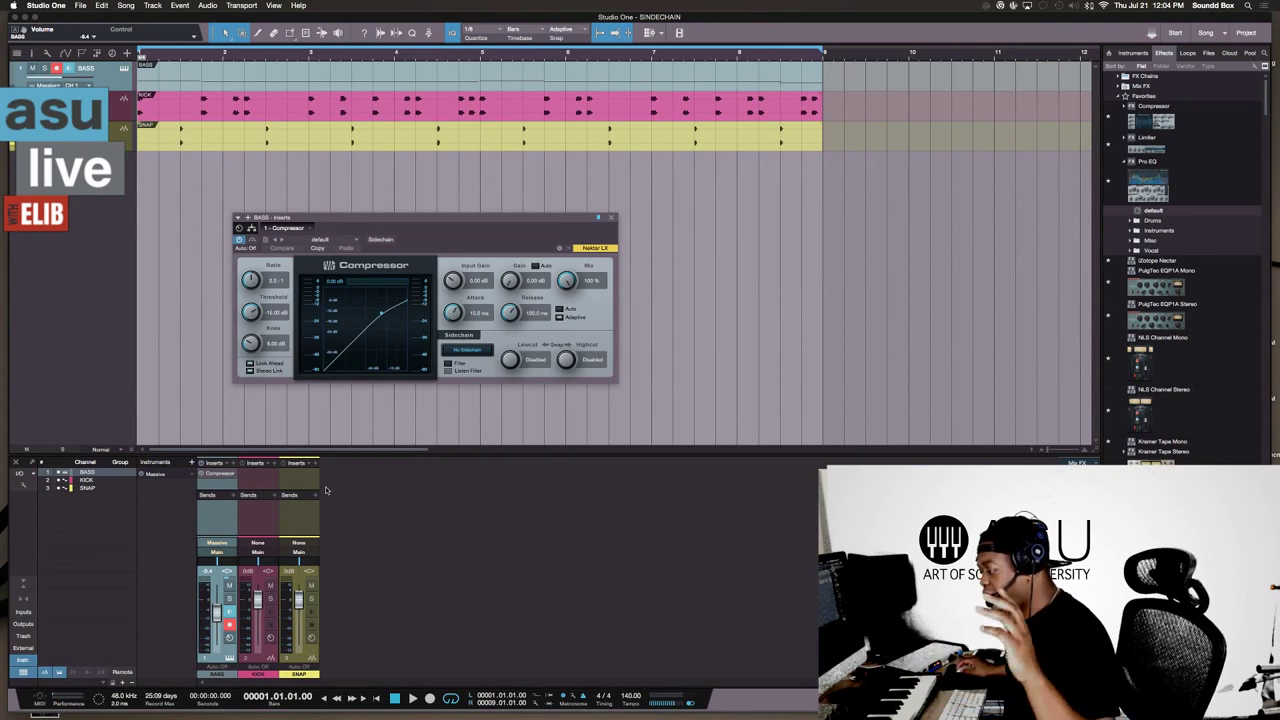
Step: Add a send from the KICK channel to the BASS Compressor's sidechain and raise the send level to about +1.4
{"action": "left_click", "coordinate": [268, 514]}
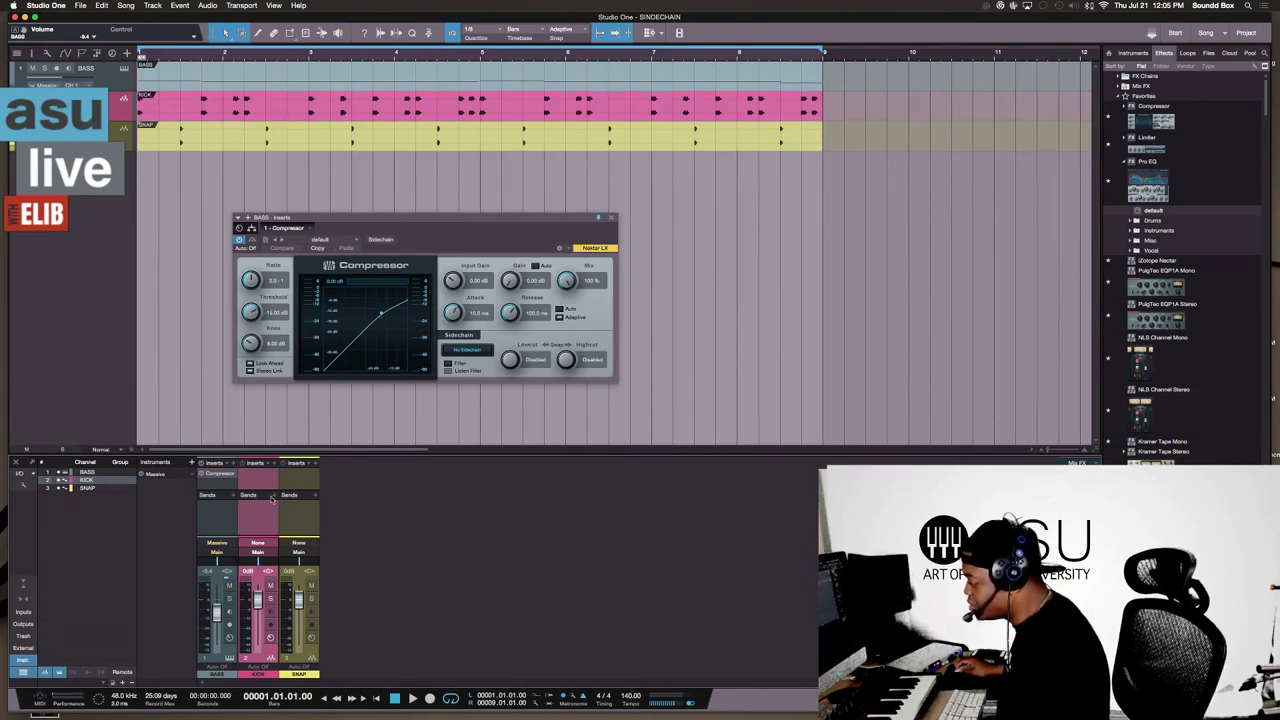
{"action": "left_click", "coordinate": [274, 498]}
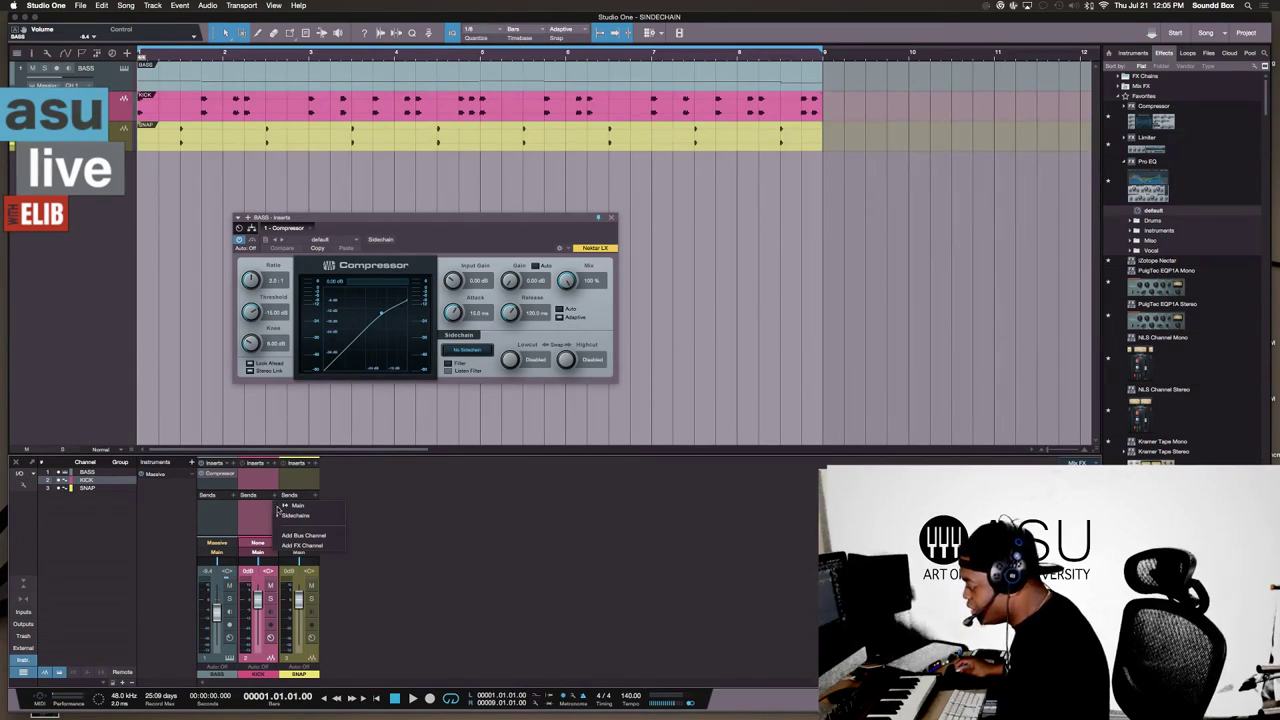
{"action": "mouse_move", "coordinate": [297, 518]}
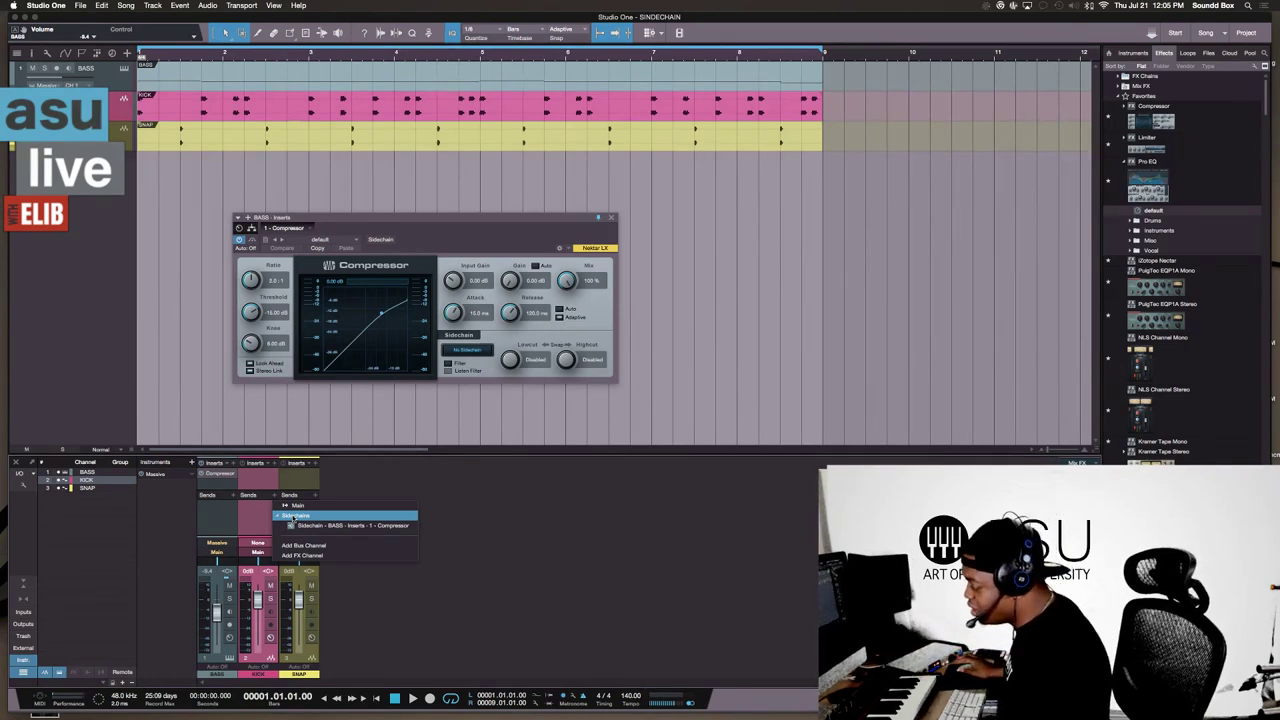
{"action": "left_click", "coordinate": [348, 526]}
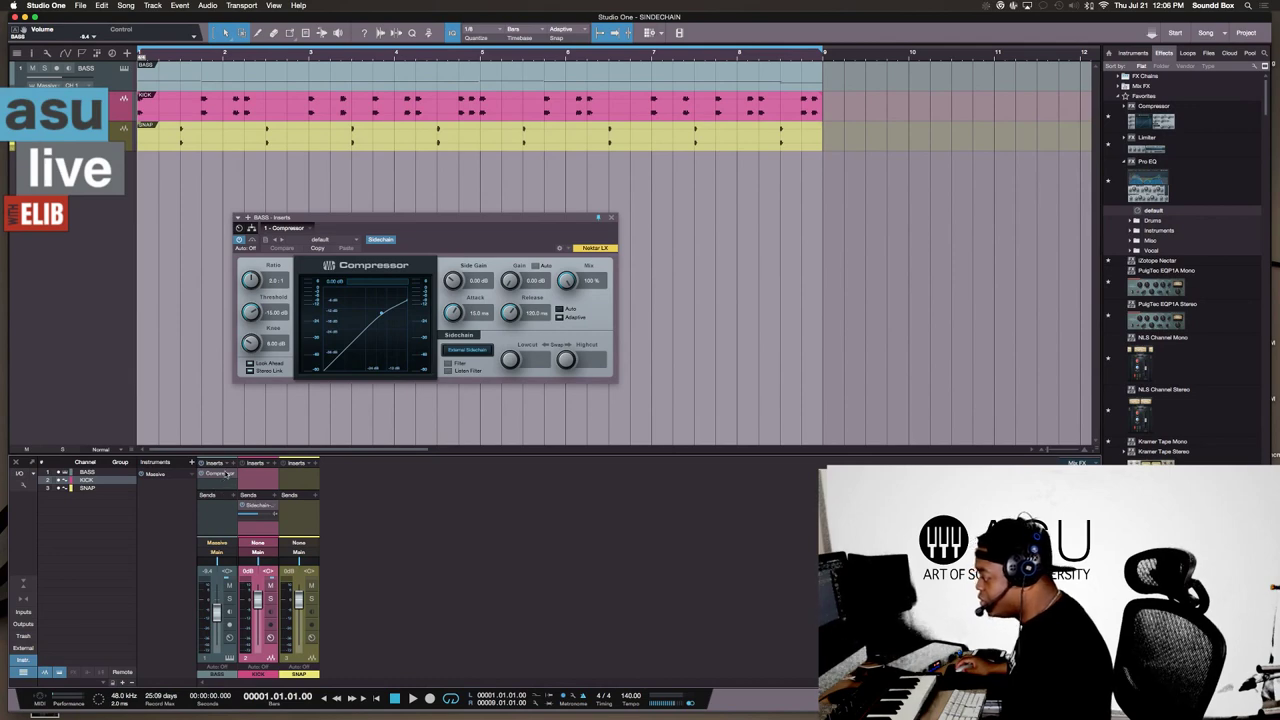
{"action": "left_click_drag", "start_coordinate": [381, 219], "coordinate": [350, 147]}
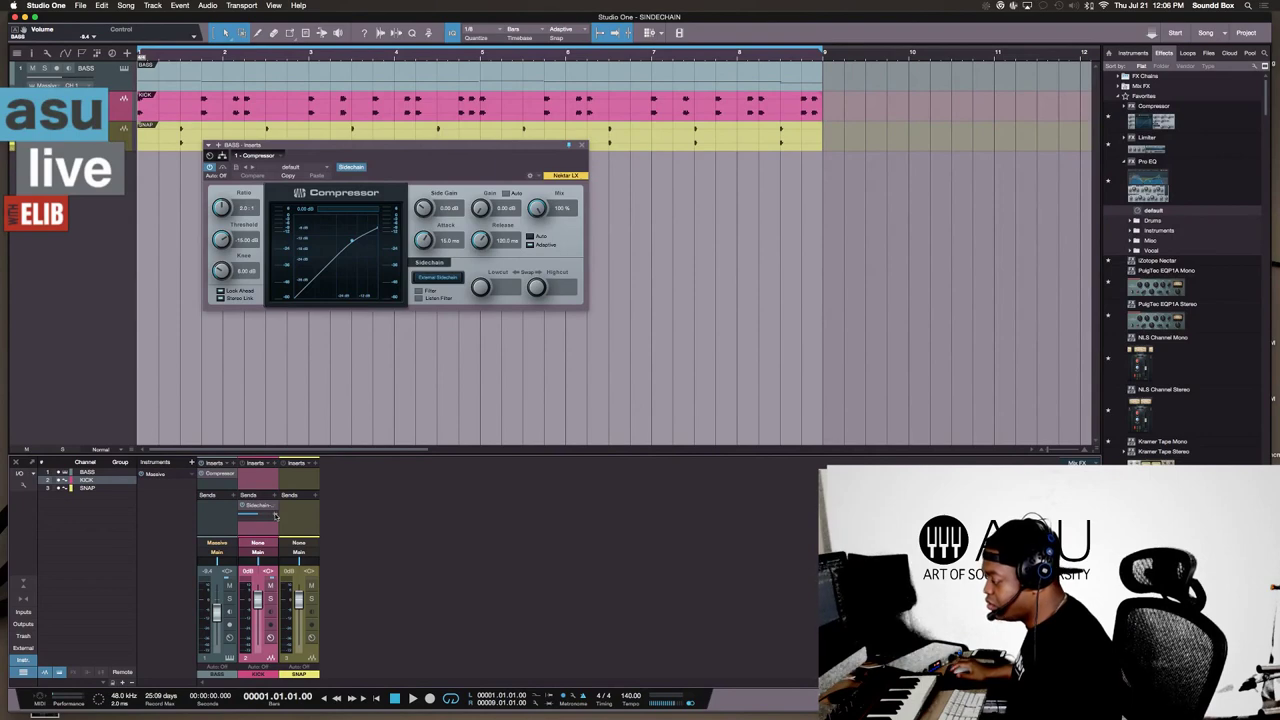
{"action": "mouse_move", "coordinate": [257, 518]}
{"action": "left_mouse_down"}
{"action": "mouse_move", "coordinate": [262, 551]}
{"action": "mouse_move", "coordinate": [263, 485]}
{"action": "mouse_move", "coordinate": [264, 528]}
{"action": "mouse_move", "coordinate": [274, 521]}
{"action": "left_mouse_up"}
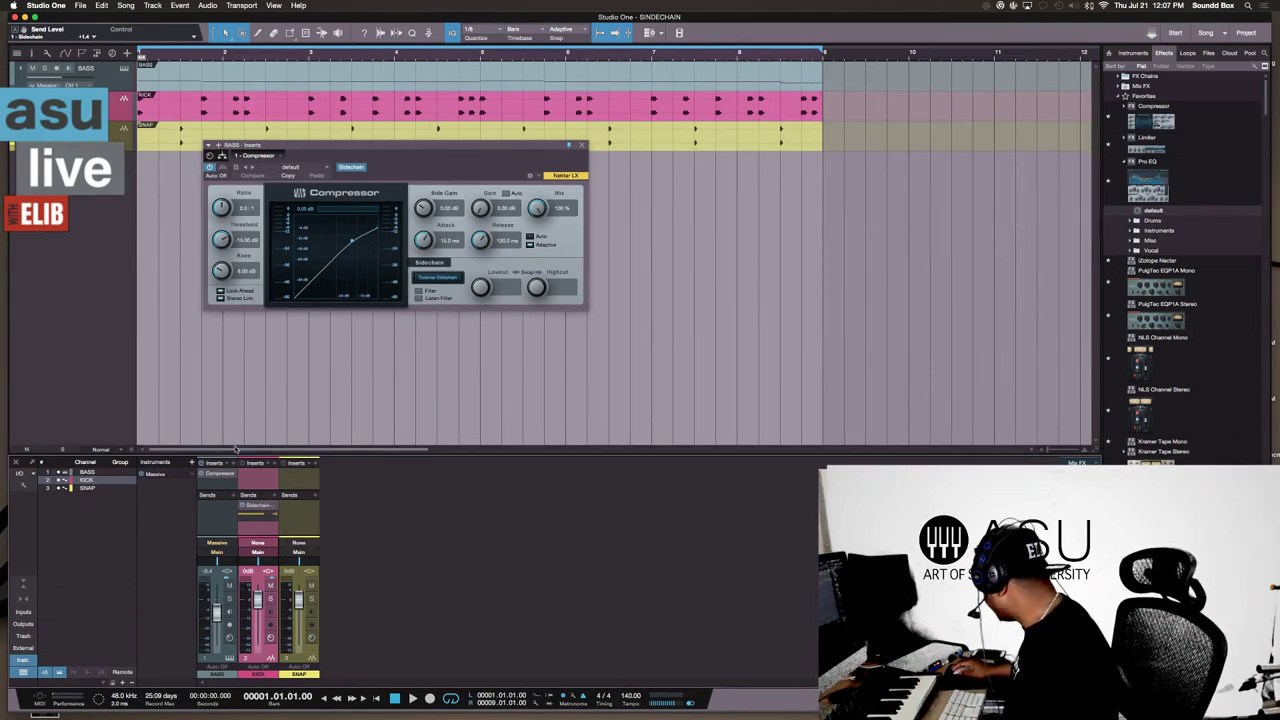
Step: Play the song and raise the BASS Compressor's Side Gain to about 21 dB
{"action": "left_click", "coordinate": [230, 516]}
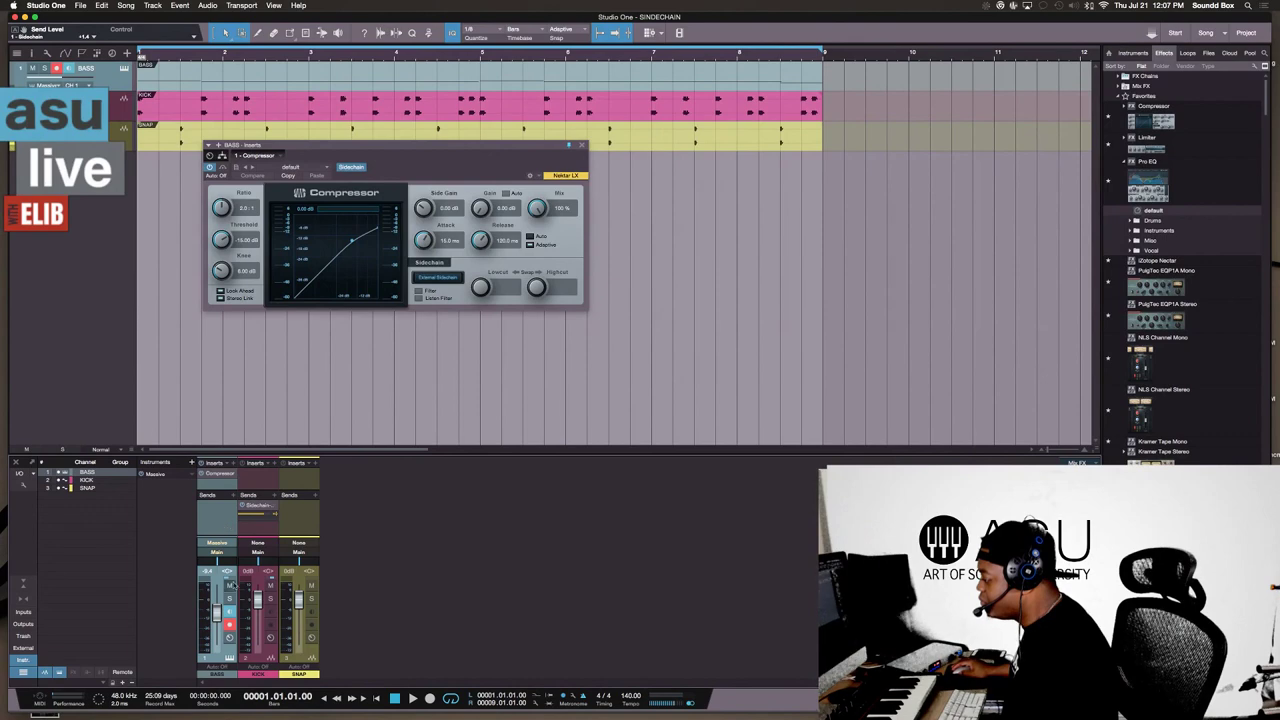
{"action": "key", "text": "space"}
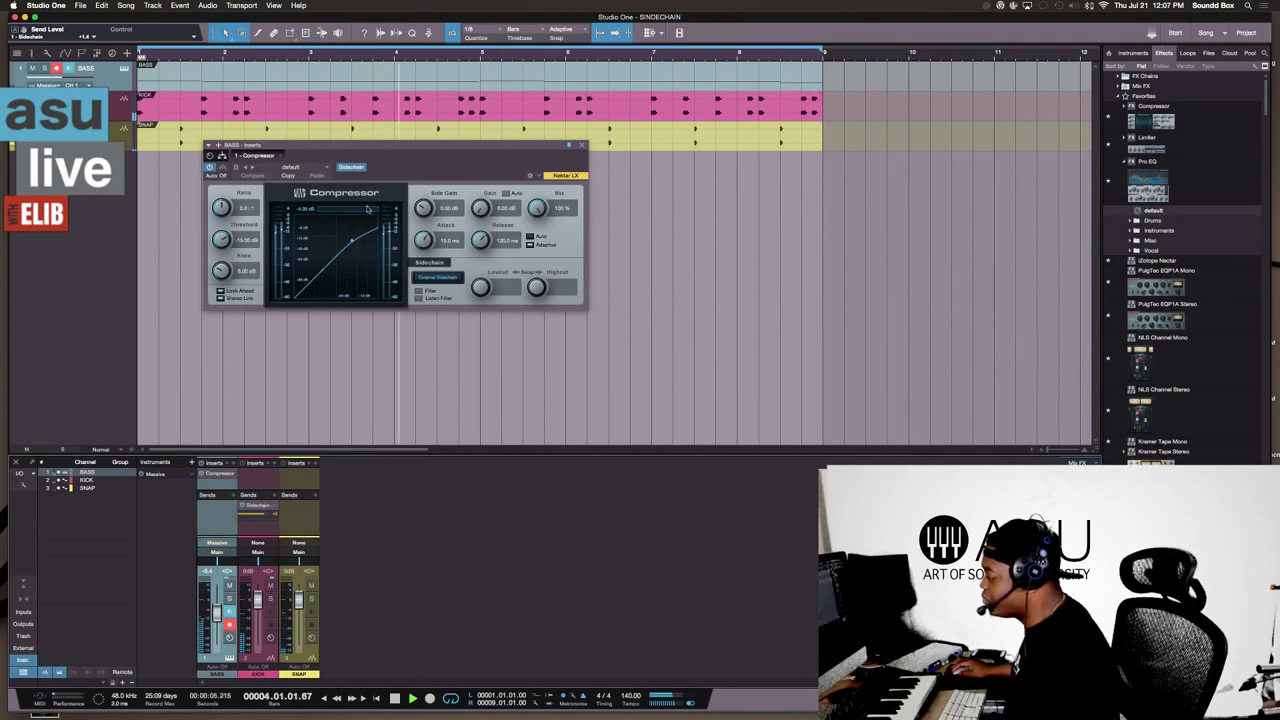
{"action": "left_click_drag", "start_coordinate": [376, 146], "coordinate": [551, 164]}
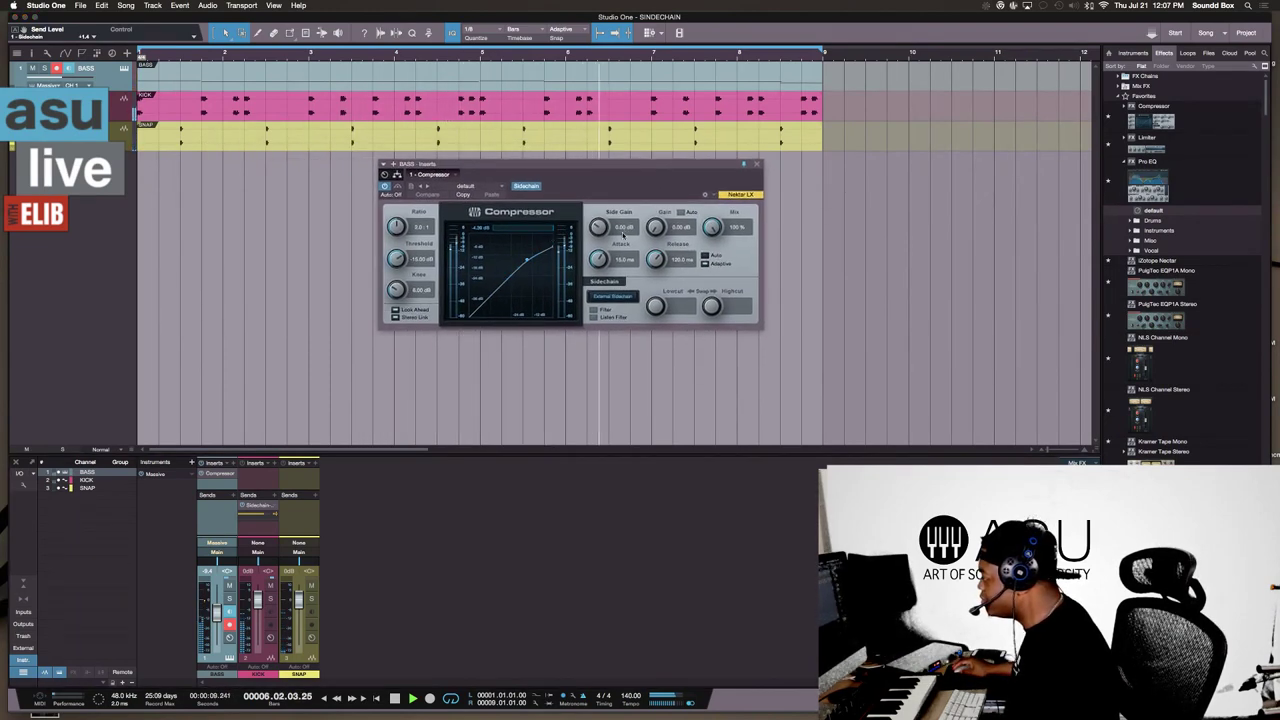
{"action": "left_click_drag", "start_coordinate": [600, 230], "coordinate": [594, 168]}
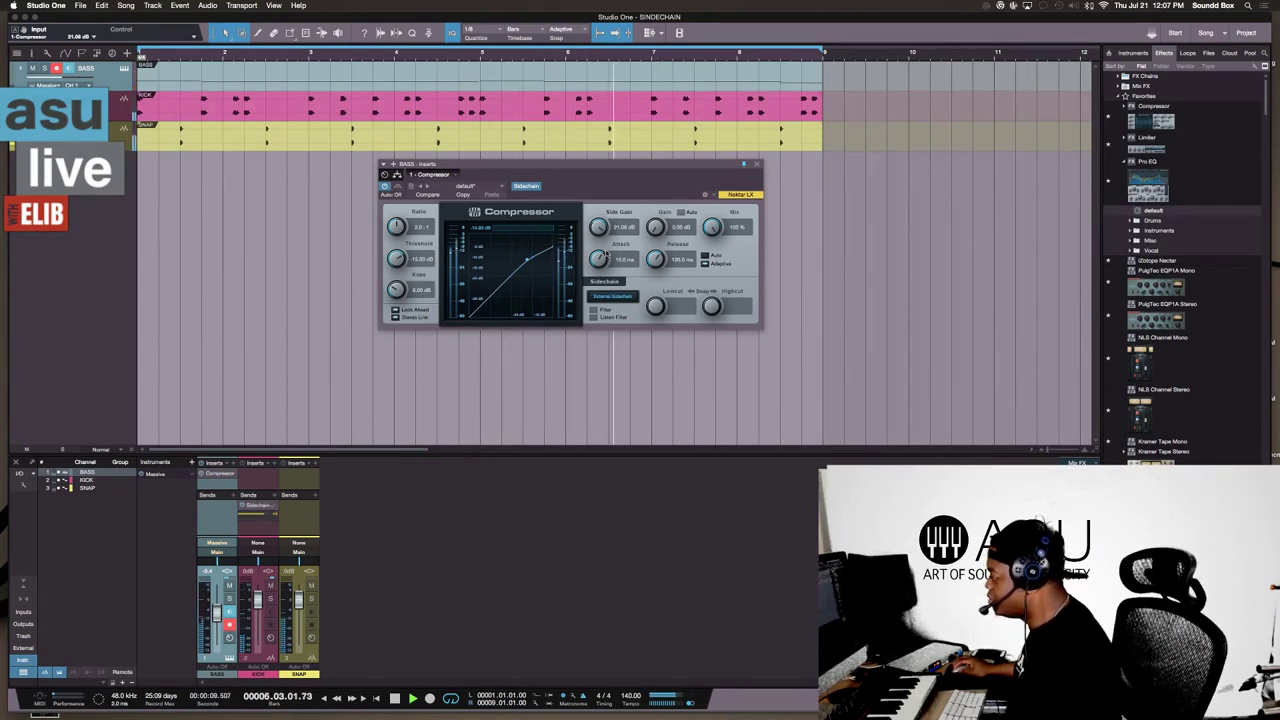
Step: Set the Compressor's attack to 0.10 ms and its ratio to about 10:1, and stop playback
{"action": "left_click_drag", "start_coordinate": [598, 258], "coordinate": [598, 300]}
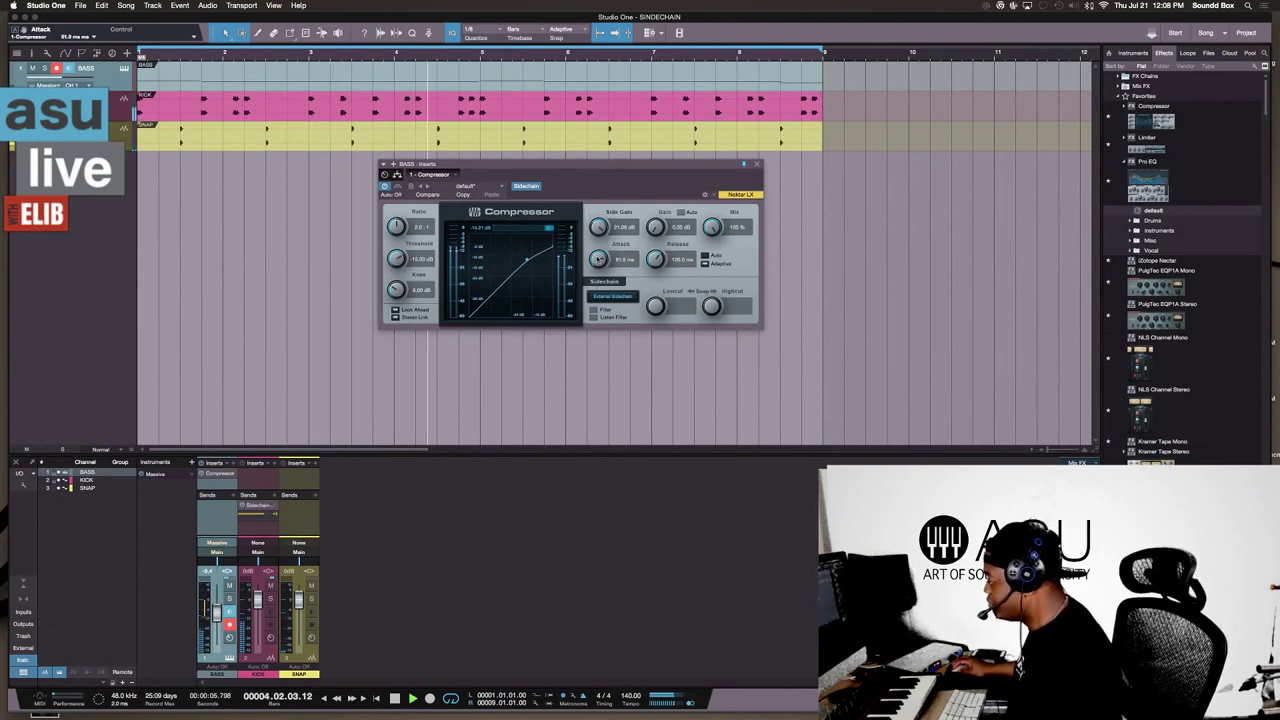
{"action": "left_click_drag", "start_coordinate": [396, 226], "coordinate": [394, 180]}
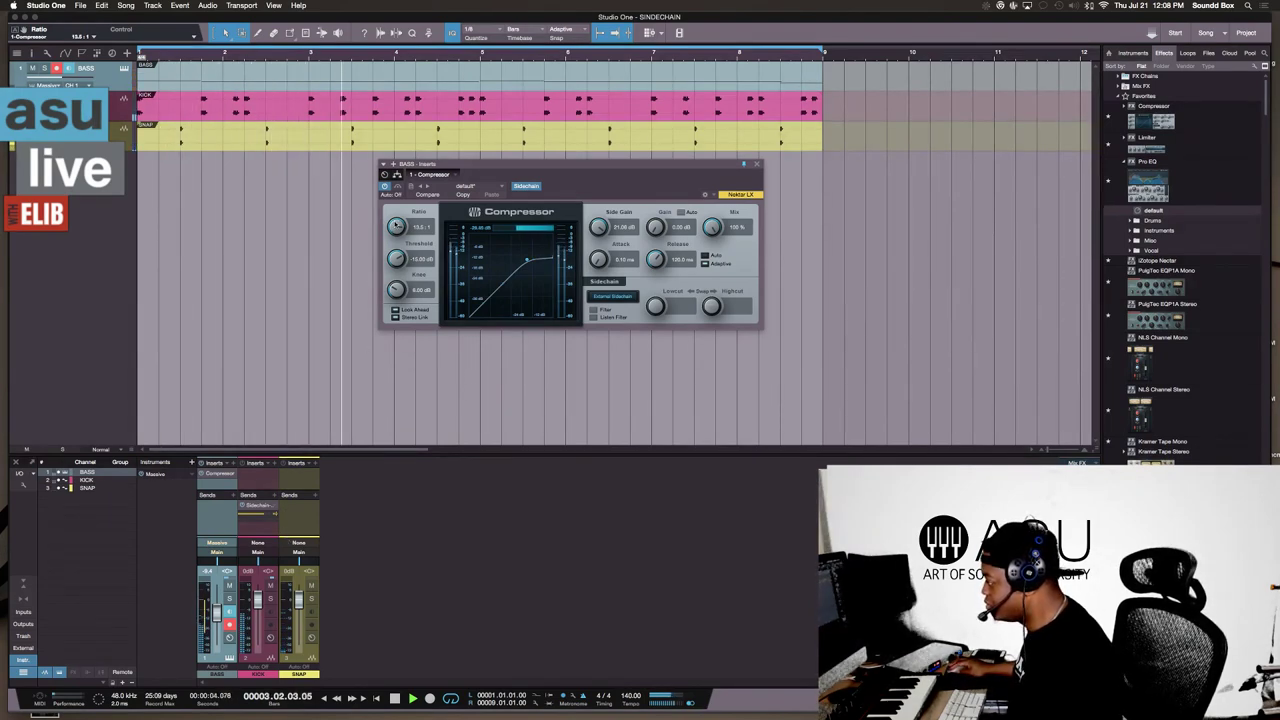
{"action": "key", "text": "space"}
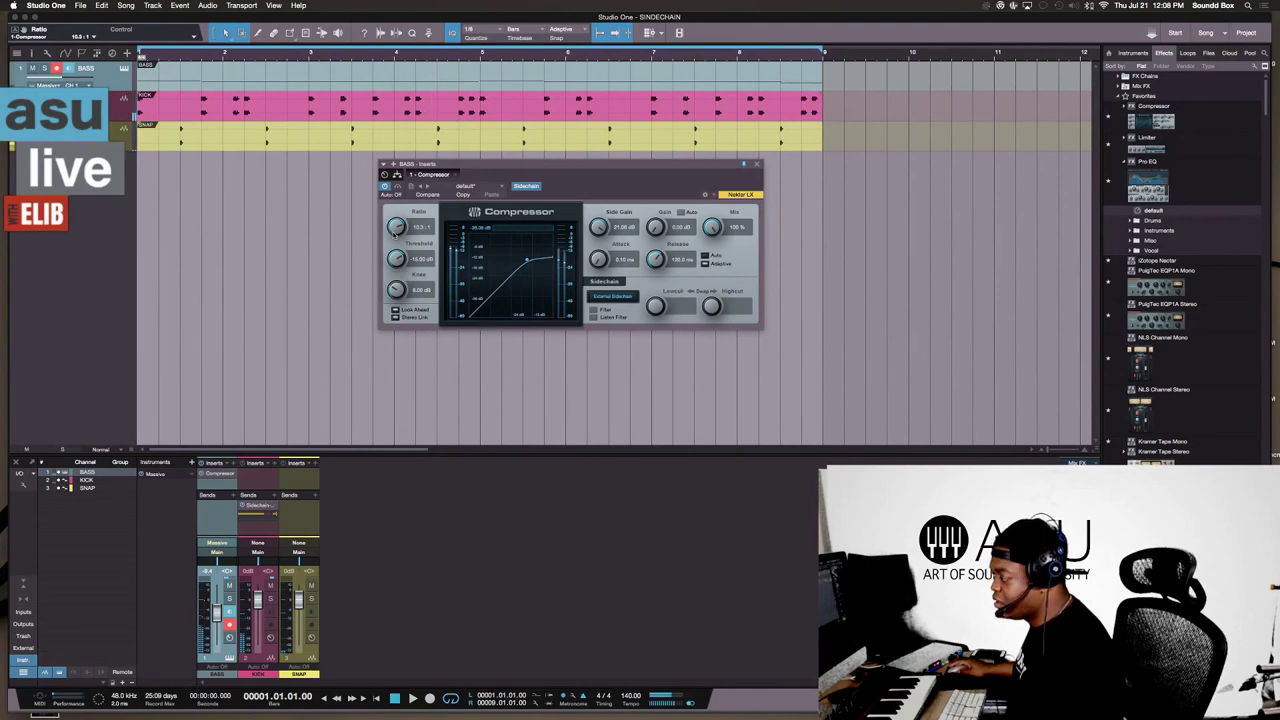
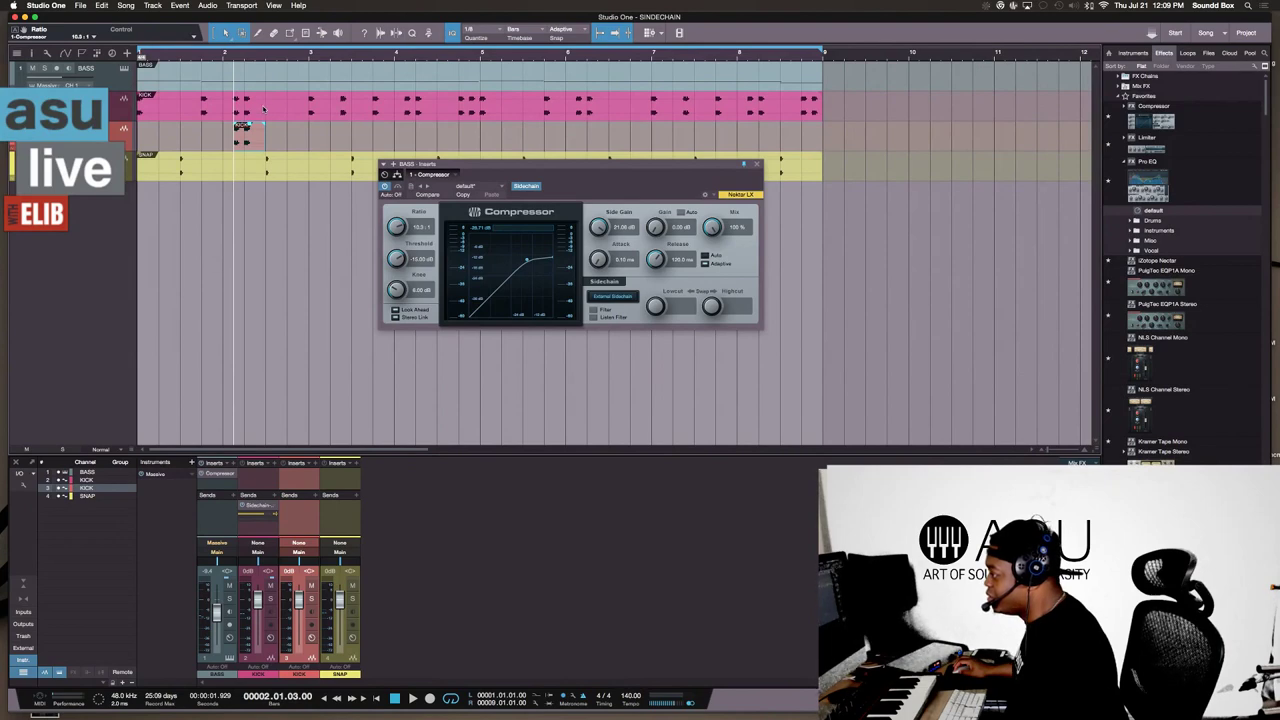
Step: Cut the two kick hits in the first half of bar 2 out of the pink KICK track
{"action": "left_click_drag", "start_coordinate": [266, 107], "coordinate": [226, 145]}
{"action": "left_click", "coordinate": [249, 100]}
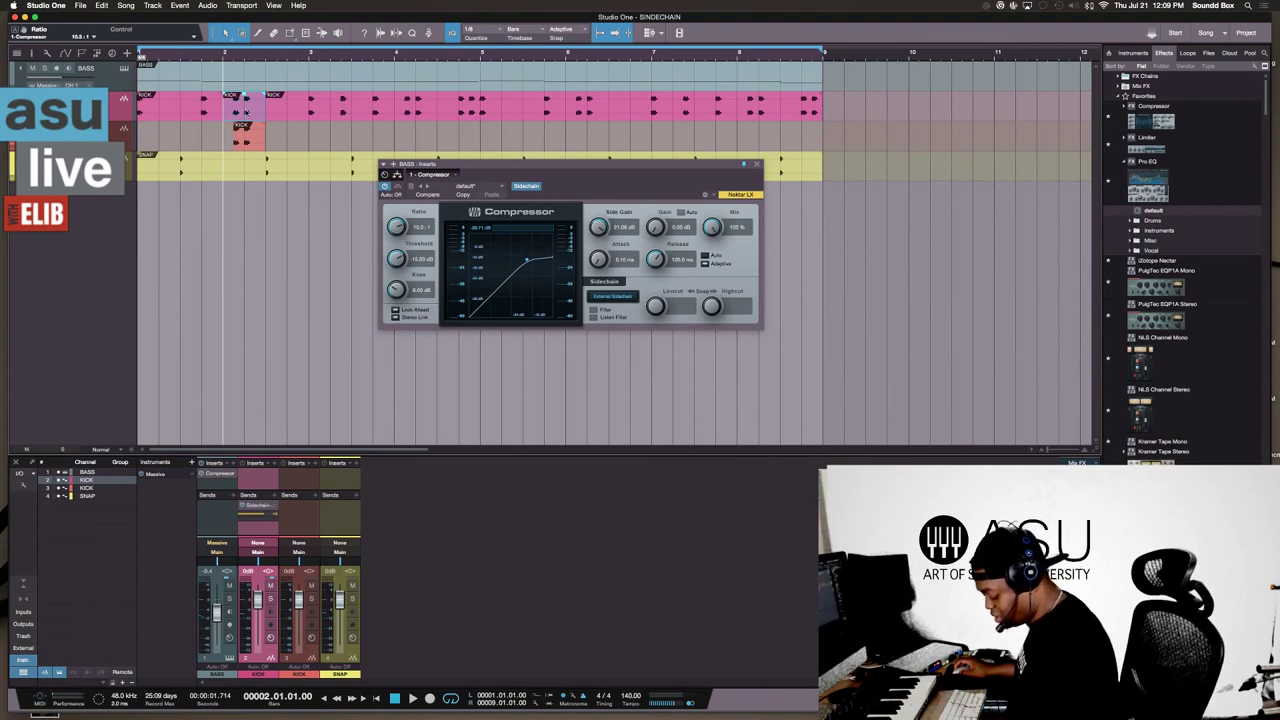
{"action": "left_click", "coordinate": [245, 112]}
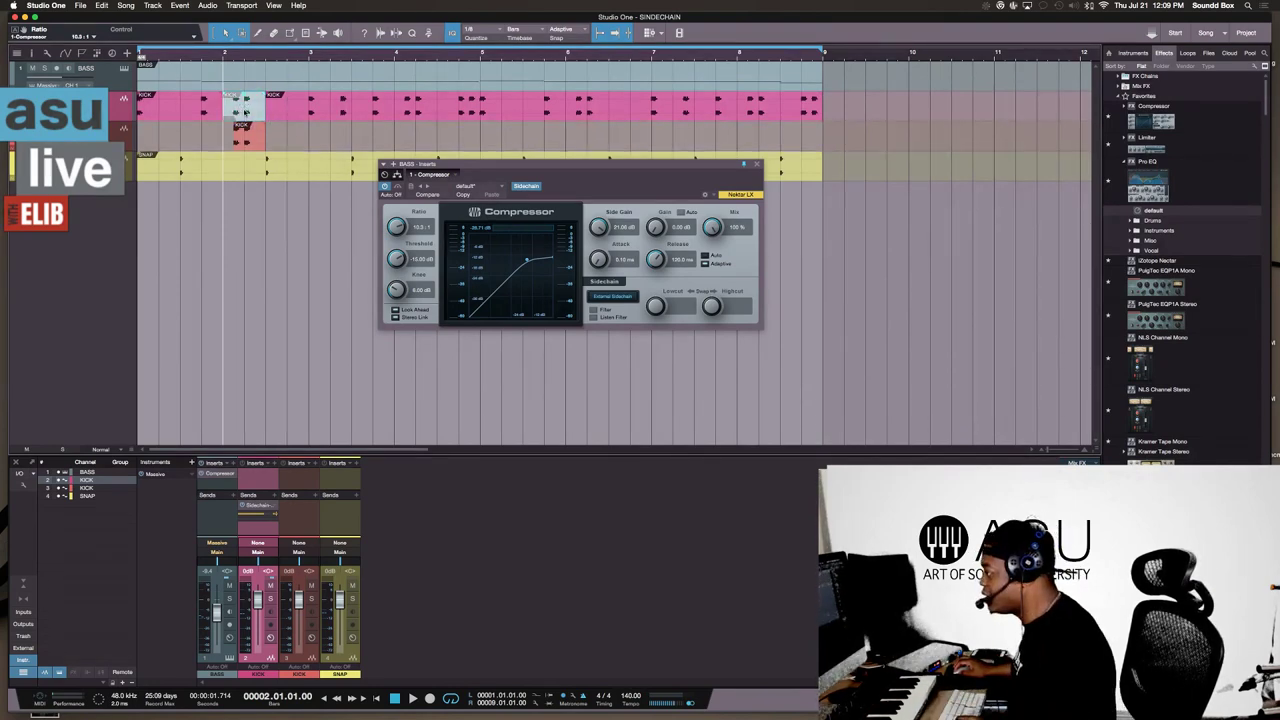
{"action": "key", "text": "Delete"}
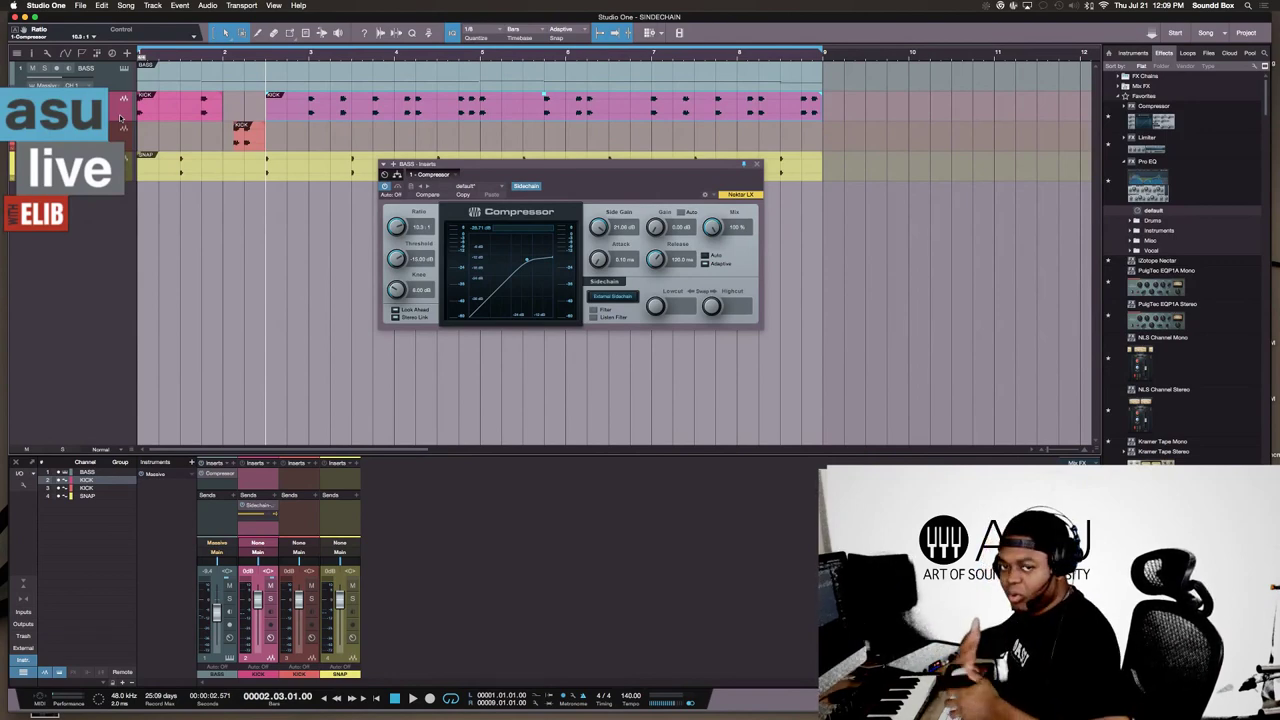
Step: Play the song from the start past bar 3 to hear the split kick pattern with the sidechained bass
{"action": "key", "text": "Home"}
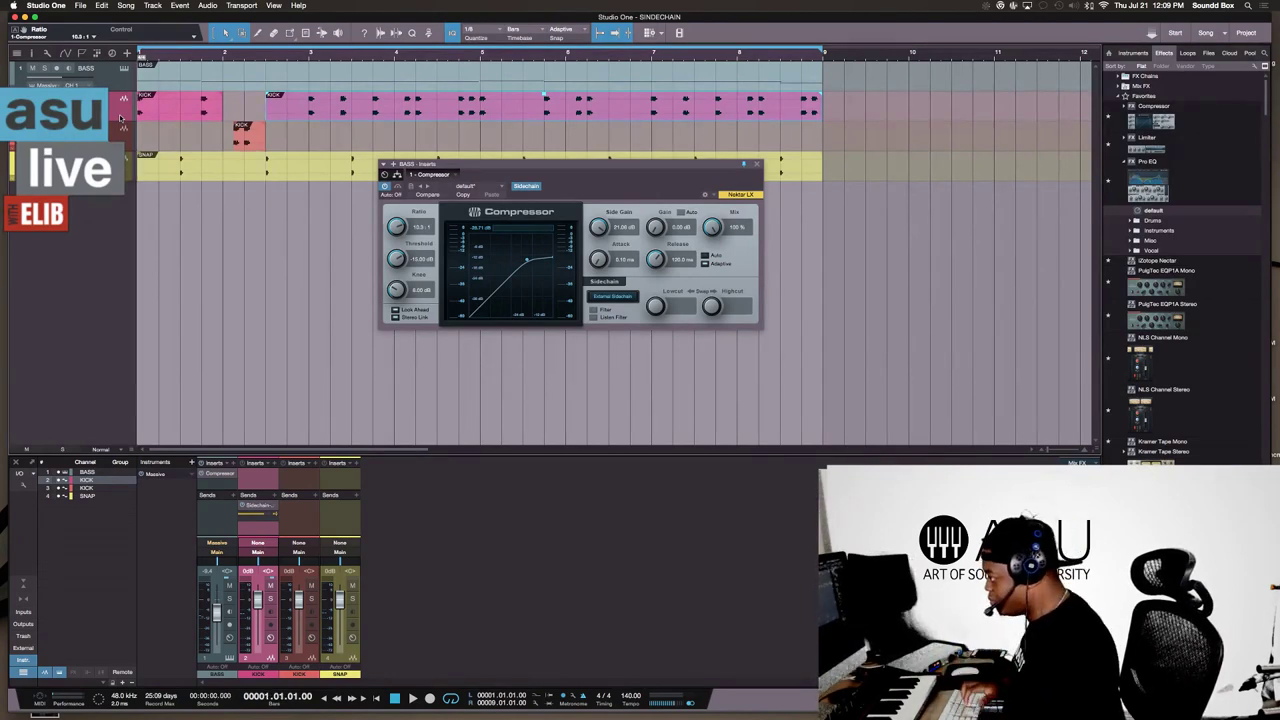
{"action": "key", "text": "space"}
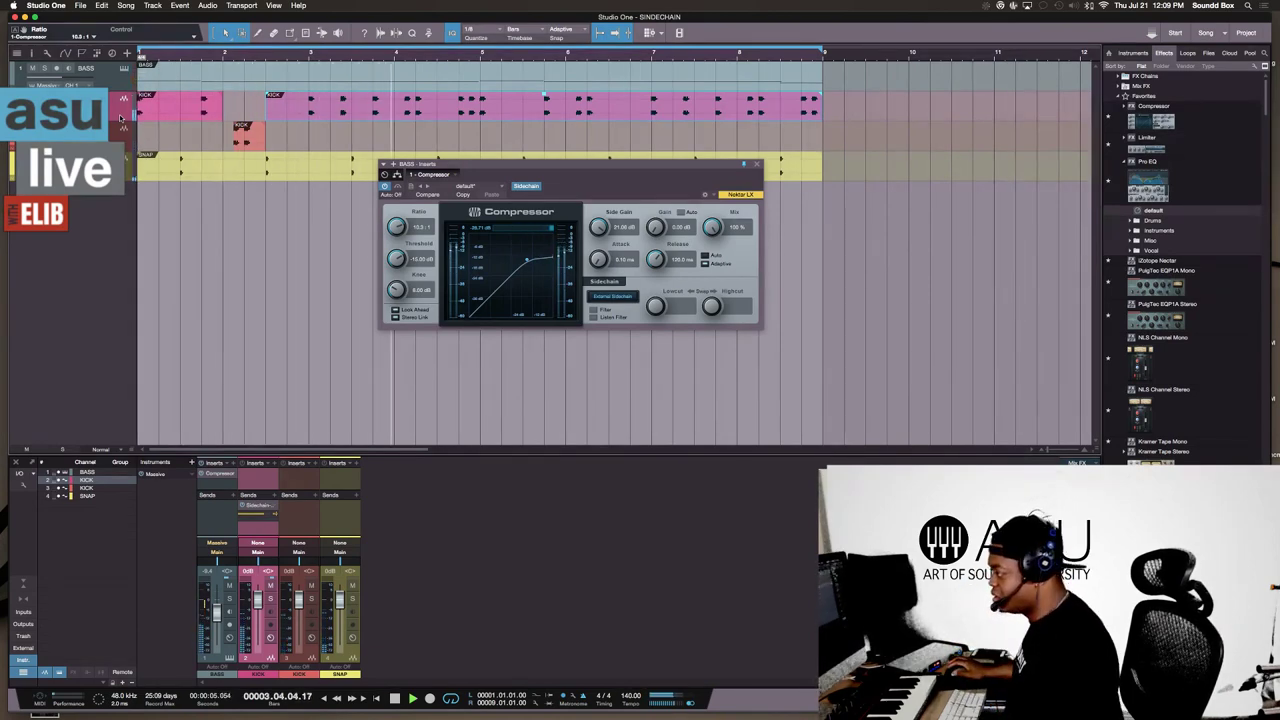
{"action": "key", "text": "space"}
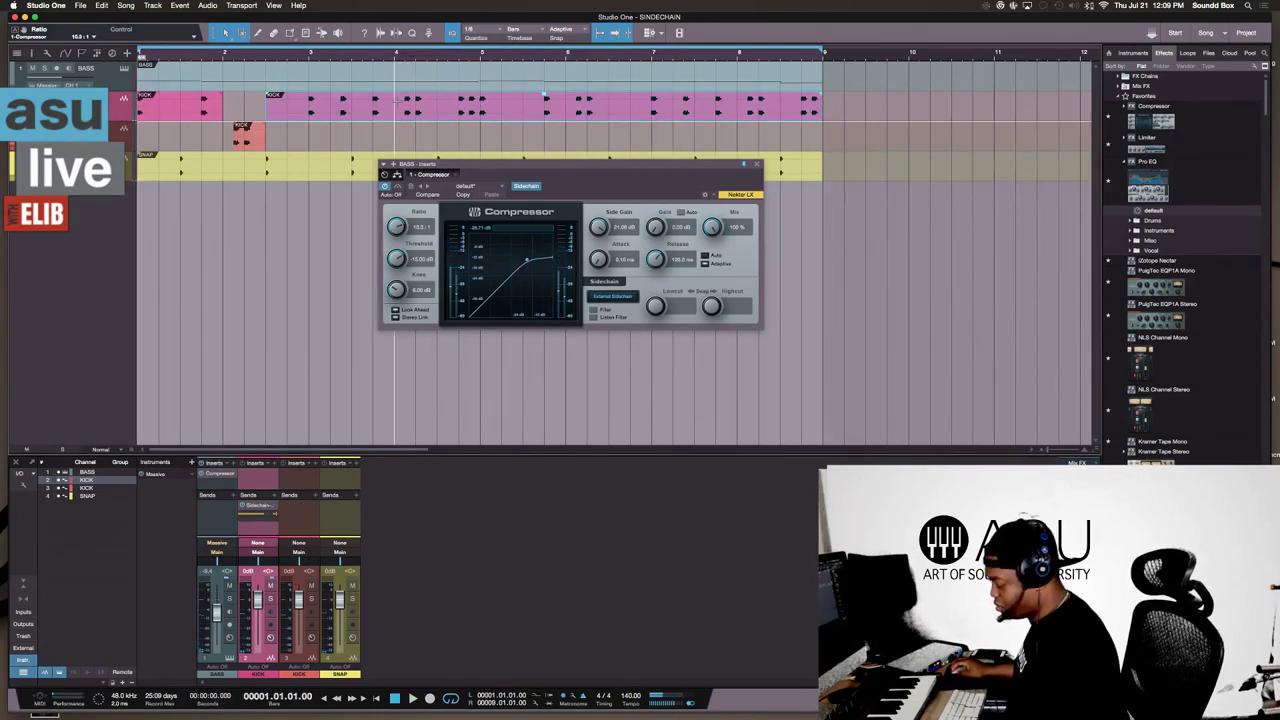
Step: Move the kick hits in the first half of bar 4 onto the red KICK track and play the song
{"action": "left_click_drag", "start_coordinate": [391, 101], "coordinate": [418, 145]}
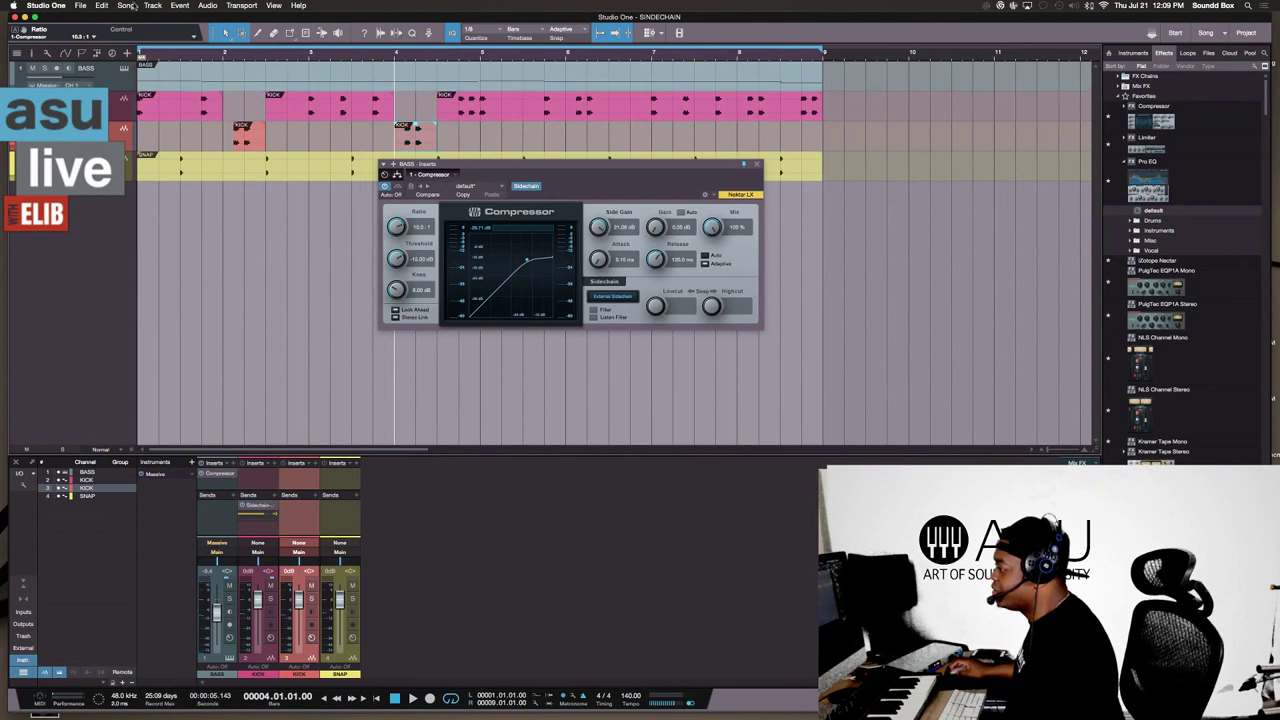
{"action": "key", "text": "space"}
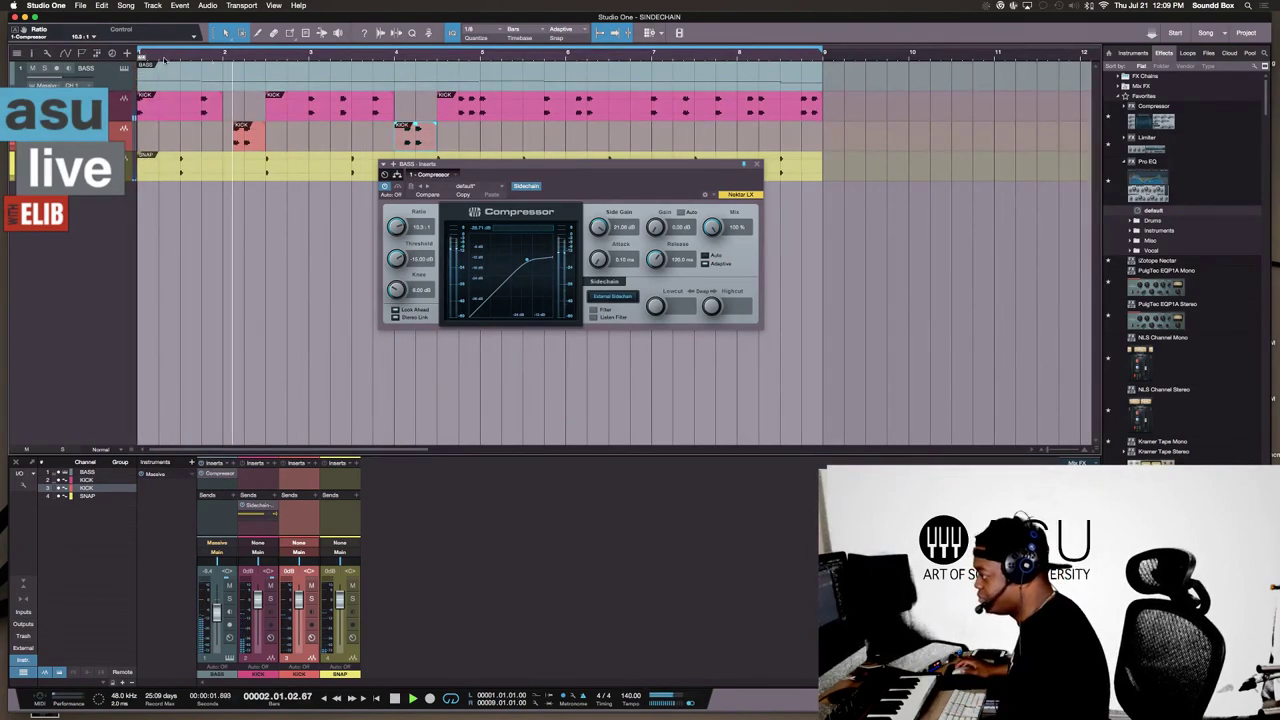
{"action": "key", "text": "space"}
Step: Examine the split kick parts around bars 2 to 4 up close with the Compressor window moved clear of the tracks
{"action": "left_click", "coordinate": [224, 58]}
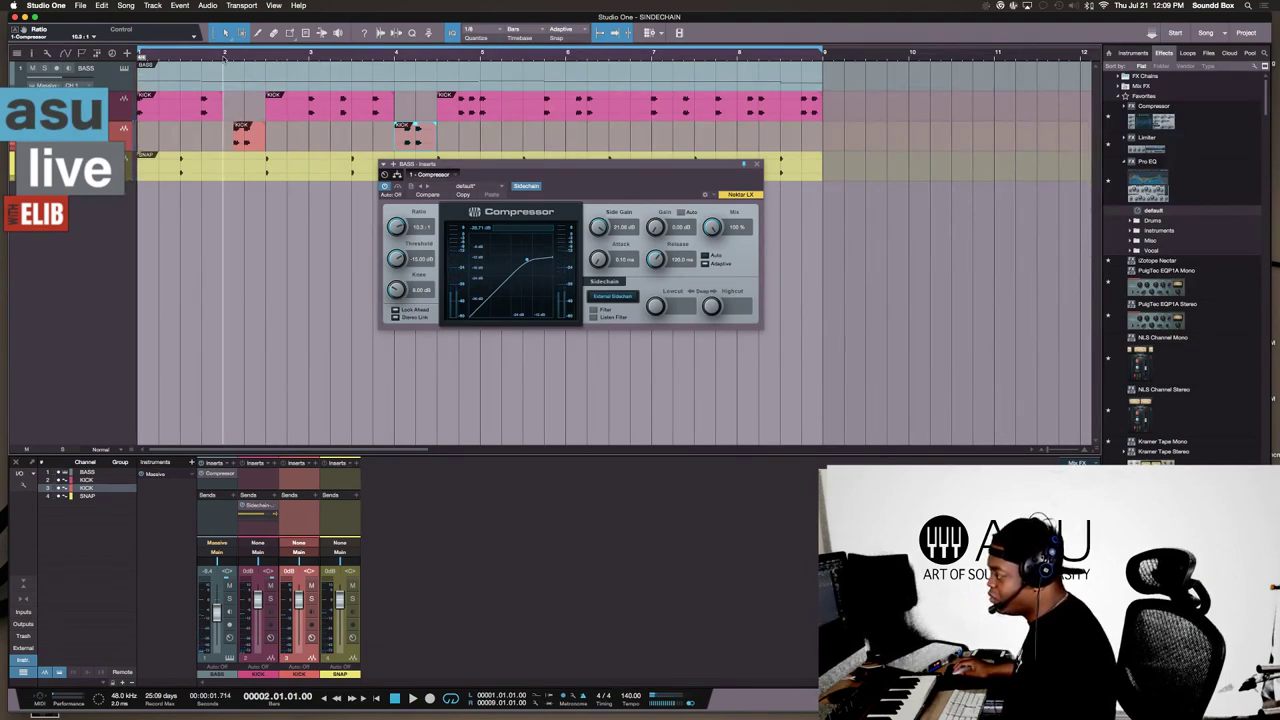
{"action": "key", "text": "shift+e"}
{"action": "key", "text": "shift+e"}
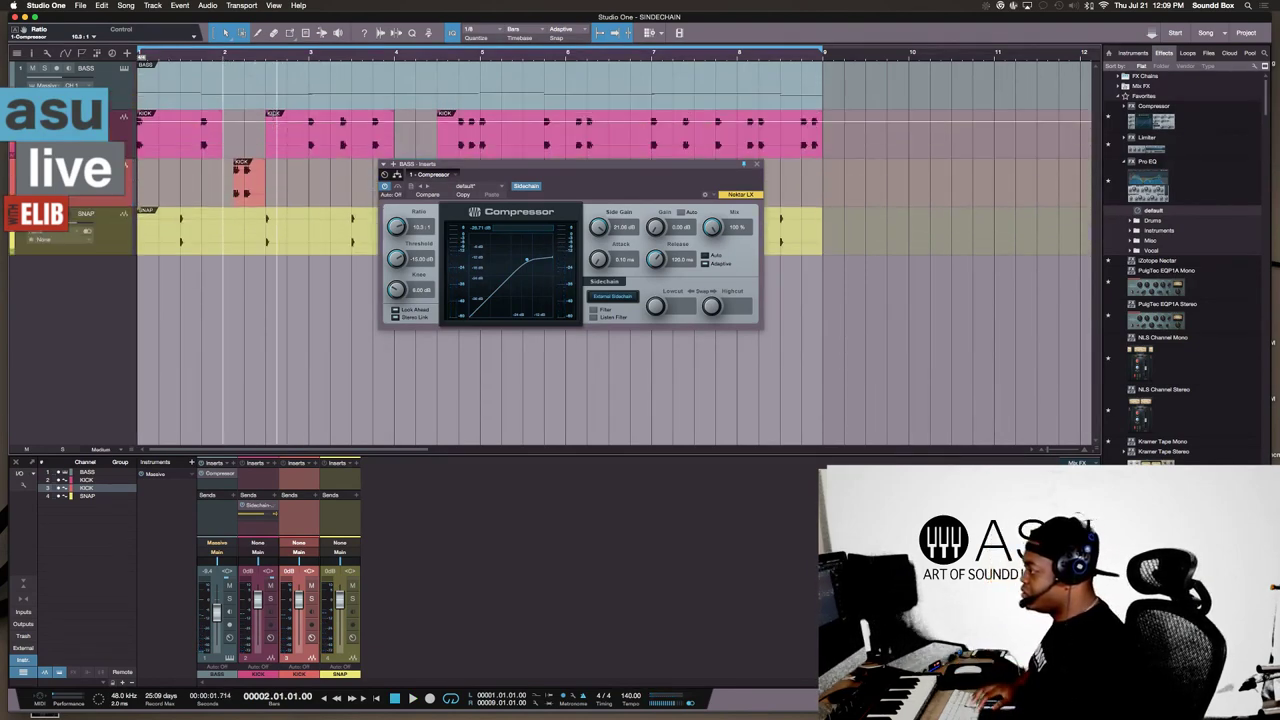
{"action": "key", "text": "e"}
{"action": "key", "text": "e"}
{"action": "scroll", "coordinate": [272, 115], "scroll_direction": "left", "scroll_amount": 2}
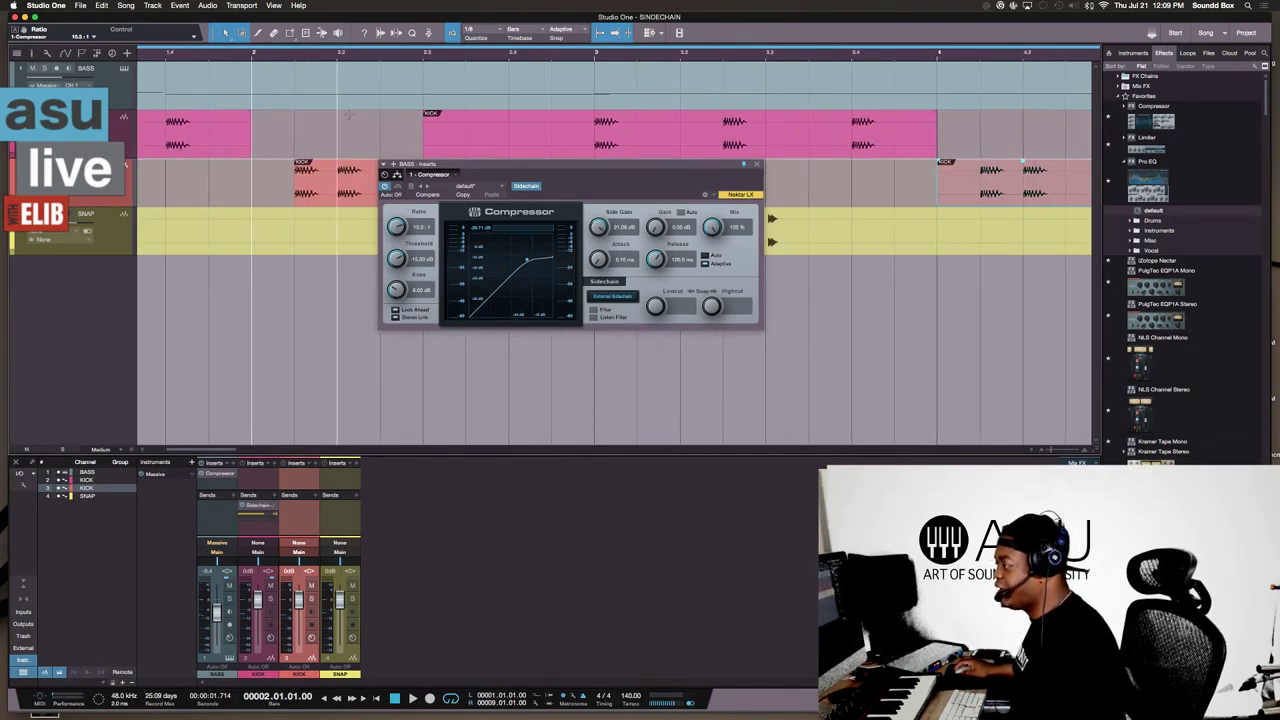
{"action": "scroll", "coordinate": [332, 115], "scroll_direction": "left", "scroll_amount": 3}
{"action": "scroll", "coordinate": [332, 115], "scroll_direction": "right", "scroll_amount": 3}
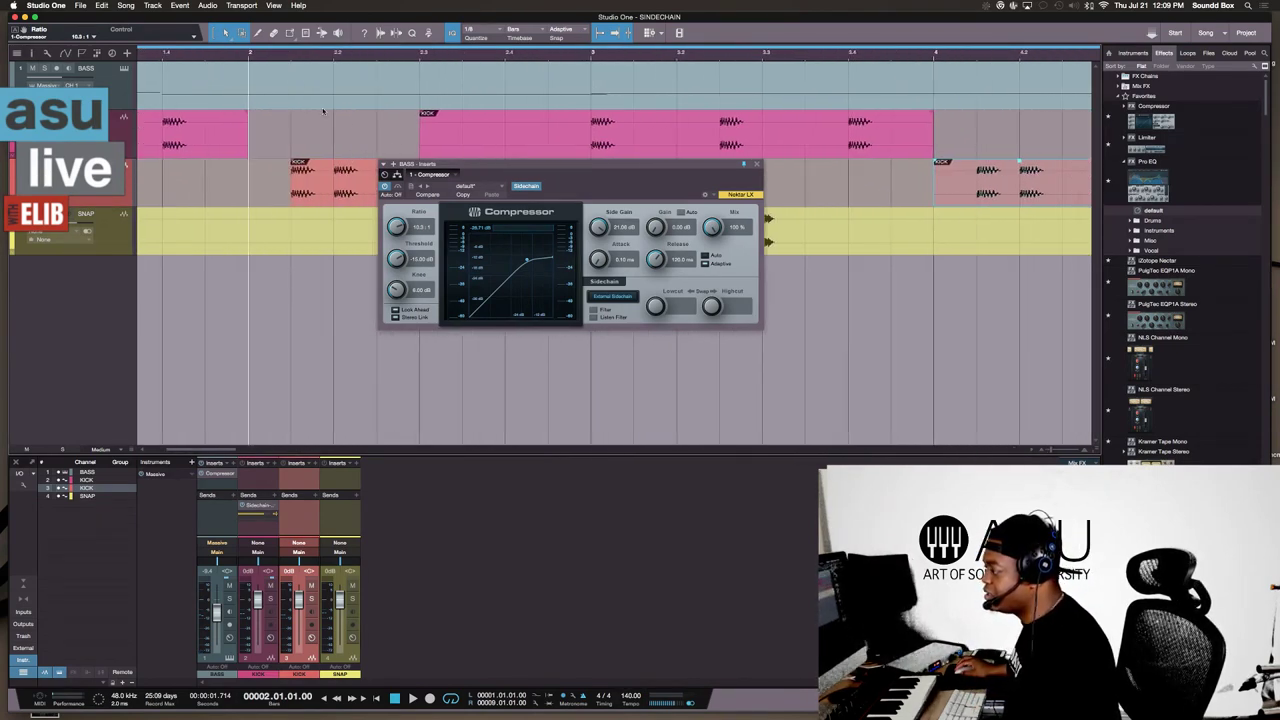
{"action": "left_click_drag", "start_coordinate": [513, 157], "coordinate": [763, 262]}
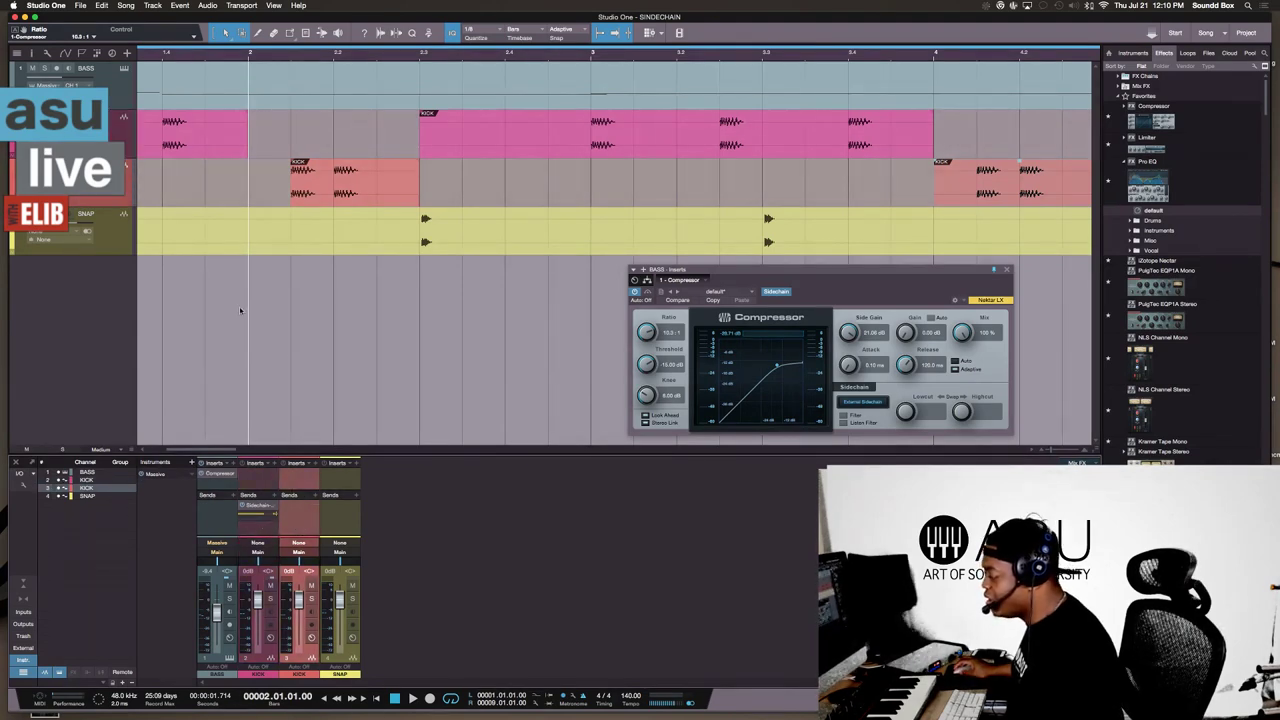
{"action": "key", "text": "w"}
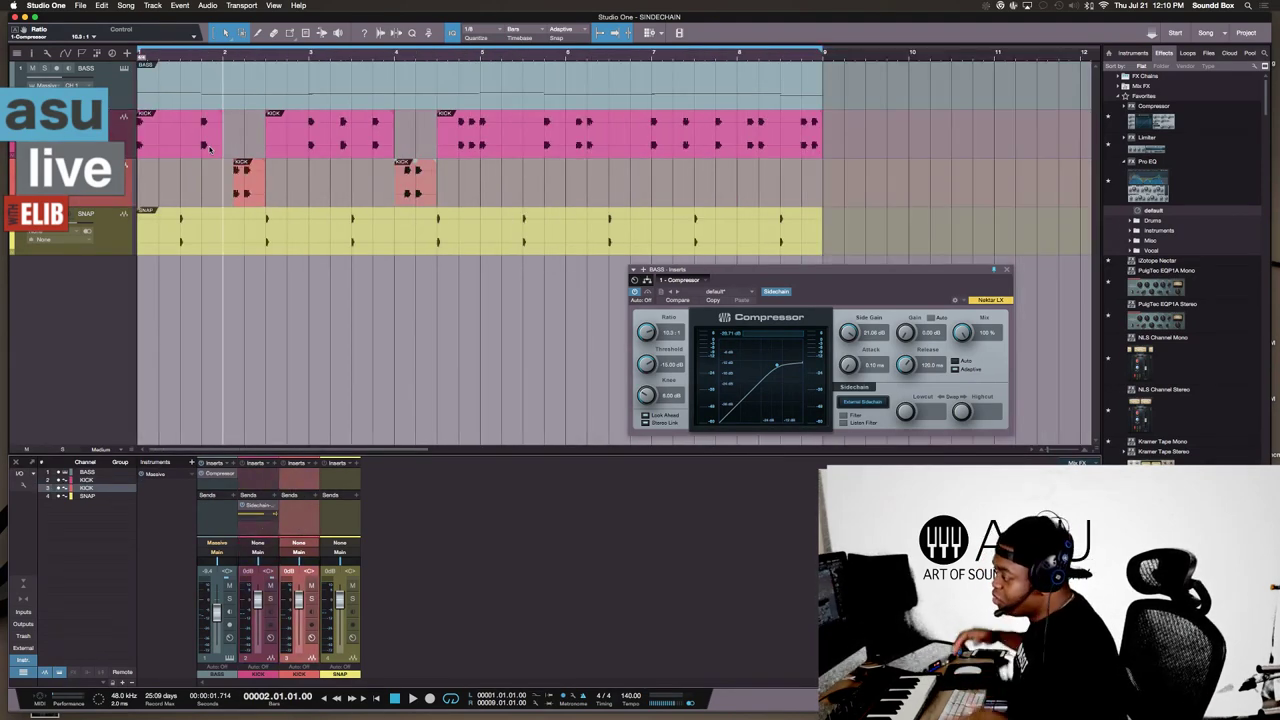
Step: Undo the kick splitting and moving edits back to the unbroken part on the pink KICK track
{"action": "key", "text": "super+z"}
{"action": "key", "text": "super+z"}
{"action": "key", "text": "super+z"}
{"action": "key", "text": "super+z"}
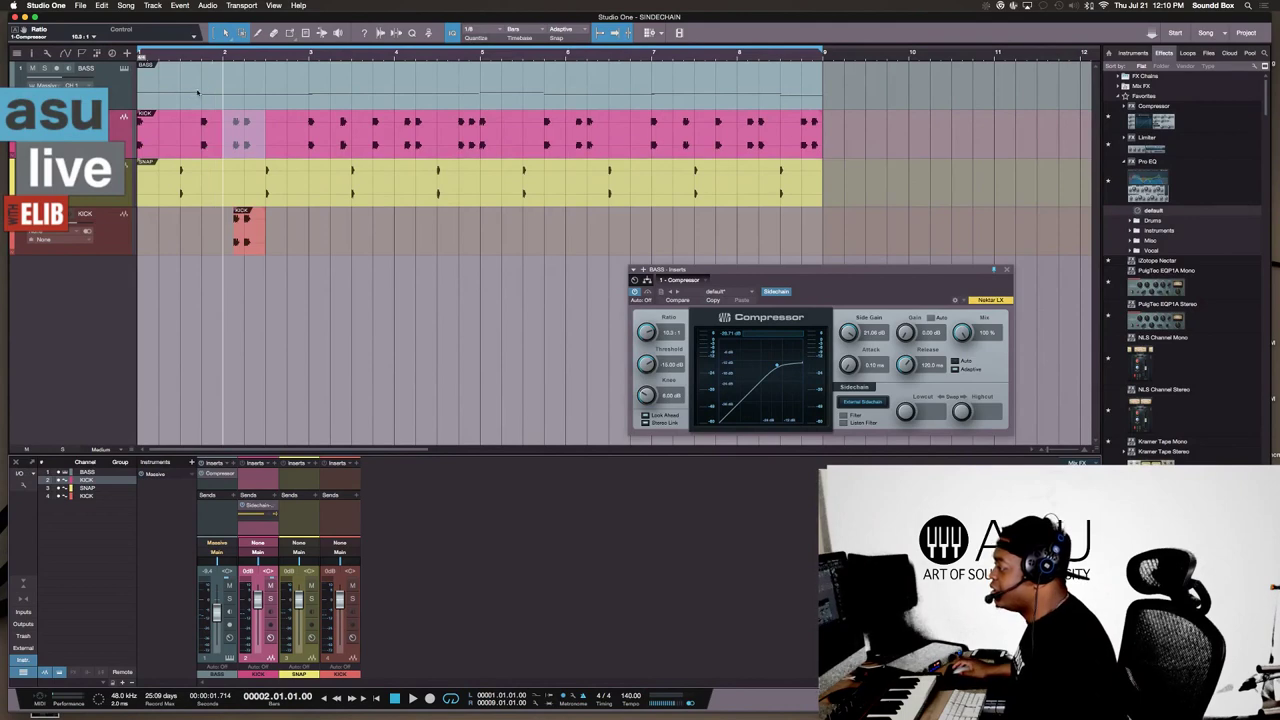
{"action": "key", "text": "super+z"}
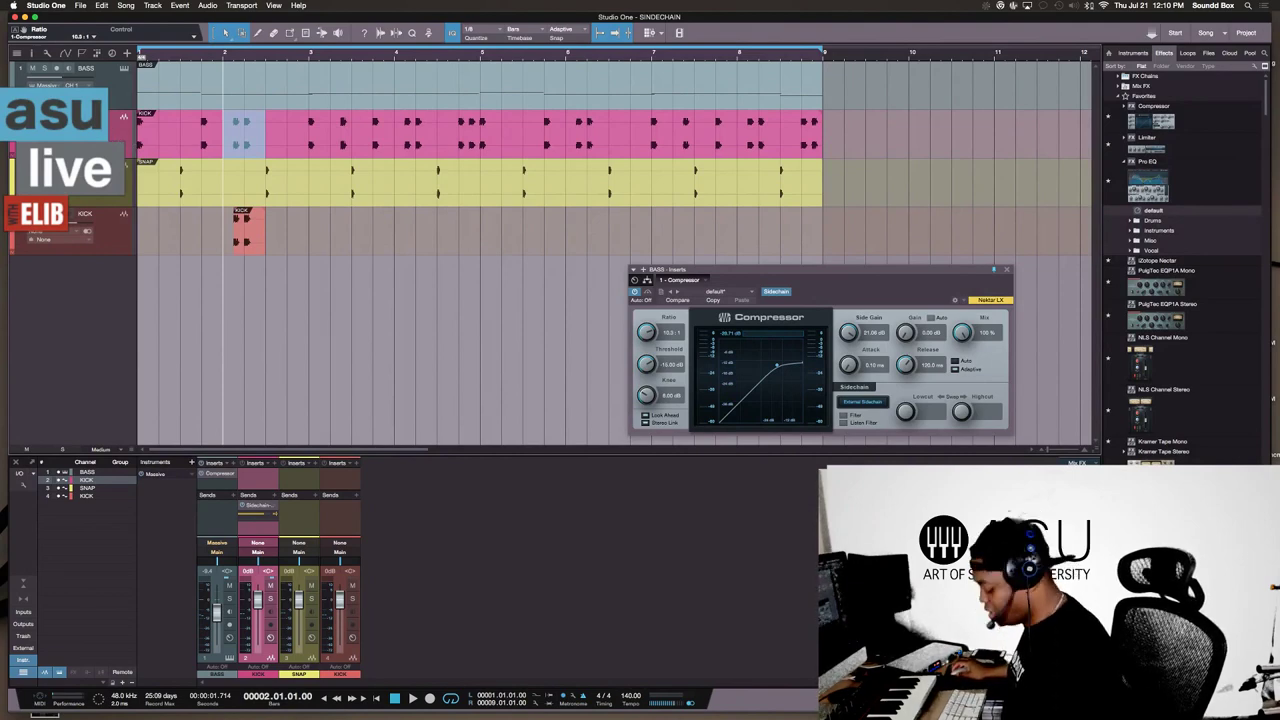
Step: Duplicate the pink KICK track and copy its full eight-bar part onto the duplicate directly below
{"action": "key", "text": "shift+d"}
{"action": "left_click", "coordinate": [298, 148]}
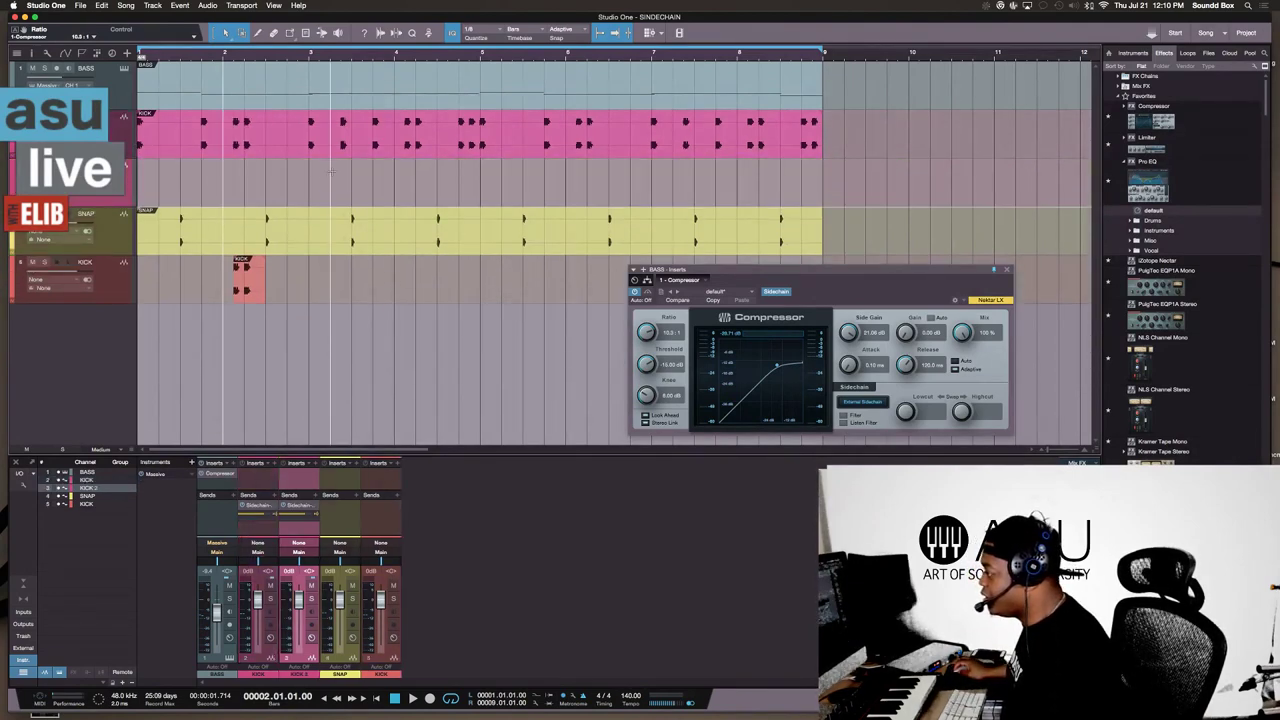
{"action": "left_click_drag", "start_coordinate": [298, 148], "coordinate": [296, 185]}
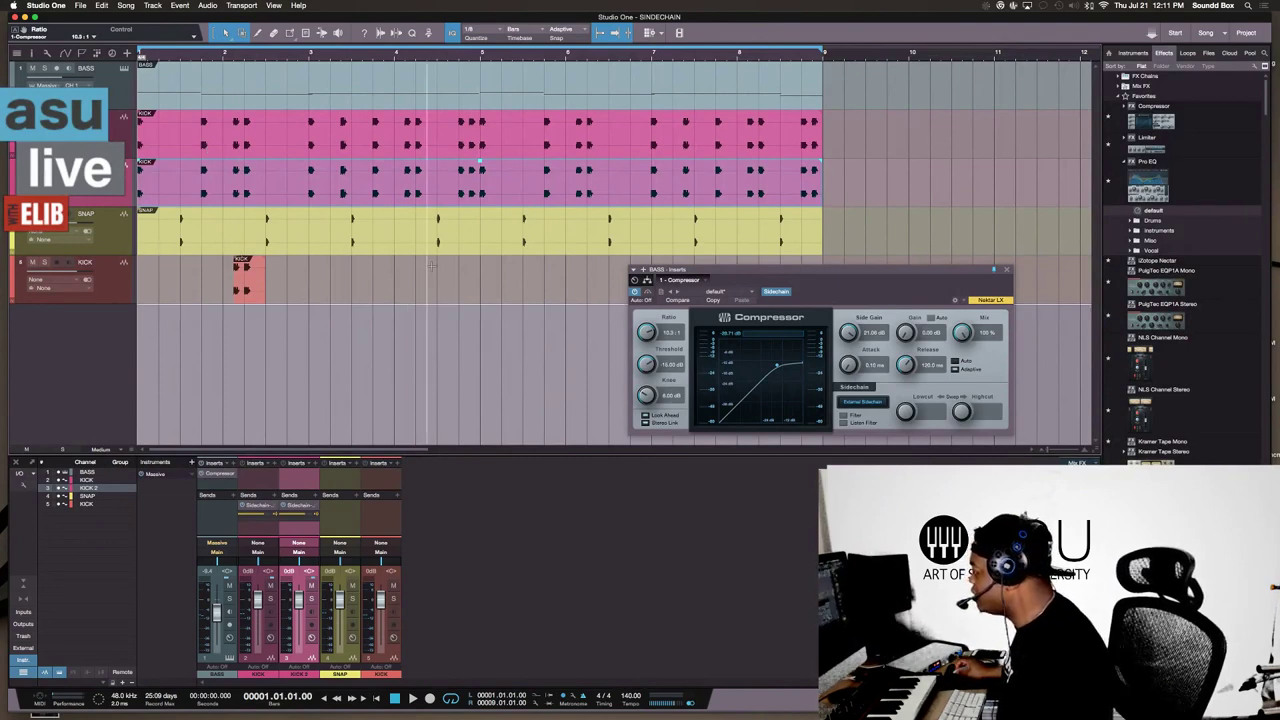
Step: Delete the leftover kick part in bar 2 of the red KICK track and remove that track
{"action": "left_click", "coordinate": [248, 291]}
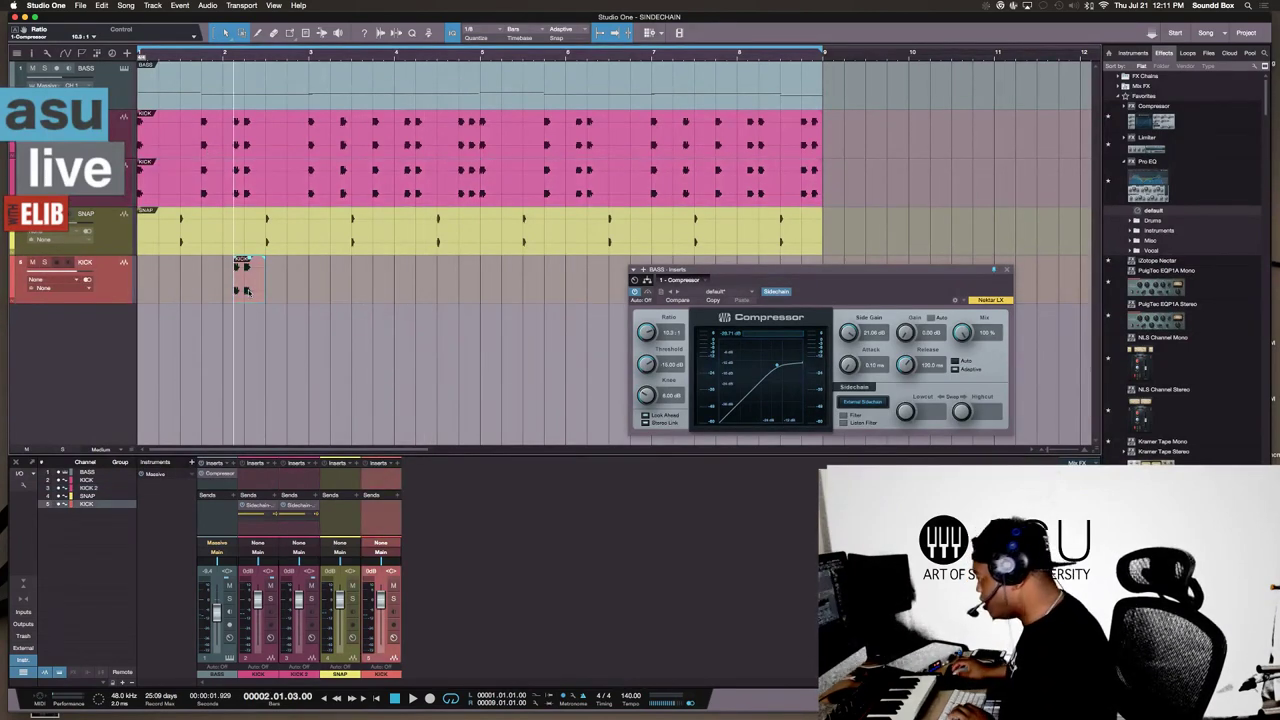
{"action": "key", "text": "Delete"}
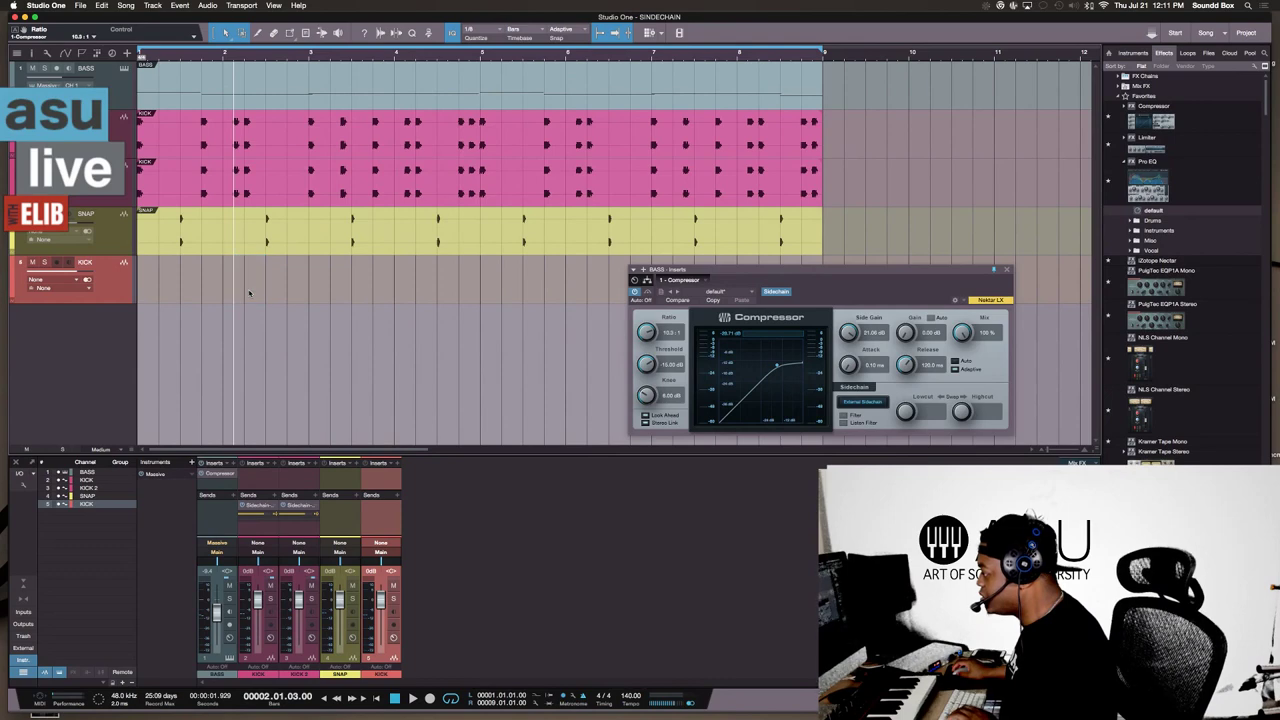
{"action": "right_click", "coordinate": [129, 283]}
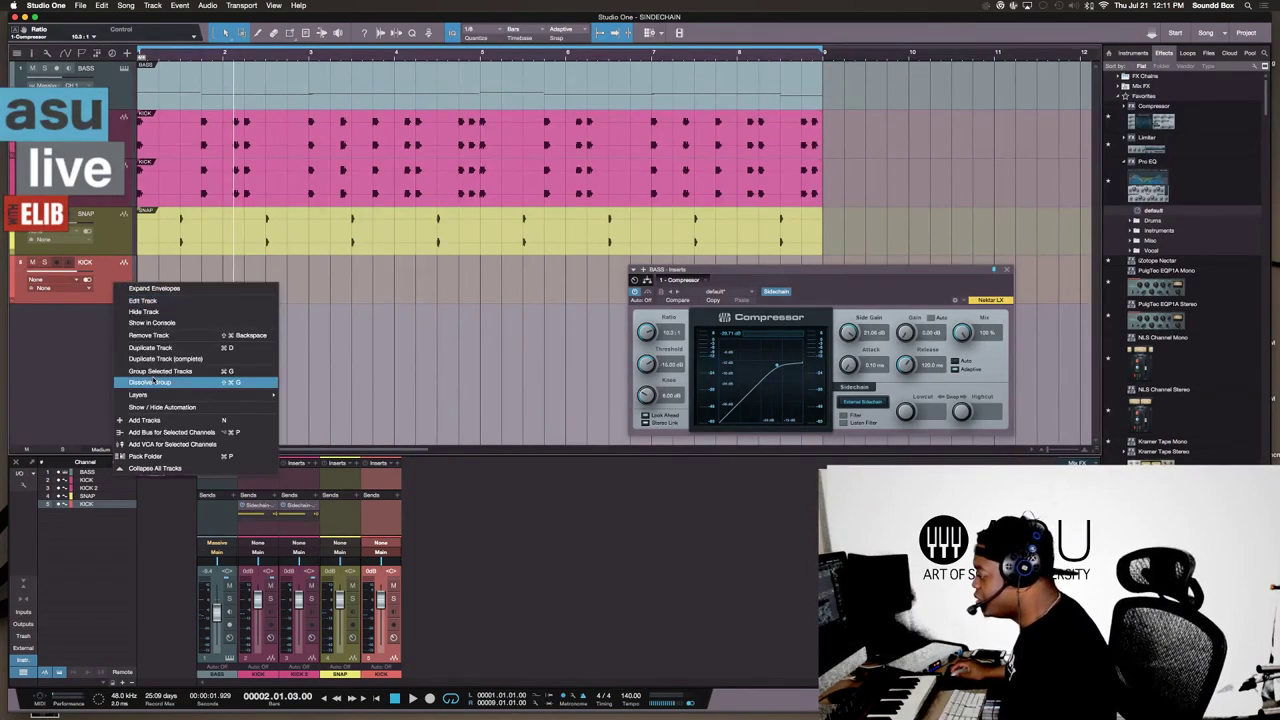
{"action": "left_click", "coordinate": [199, 336]}
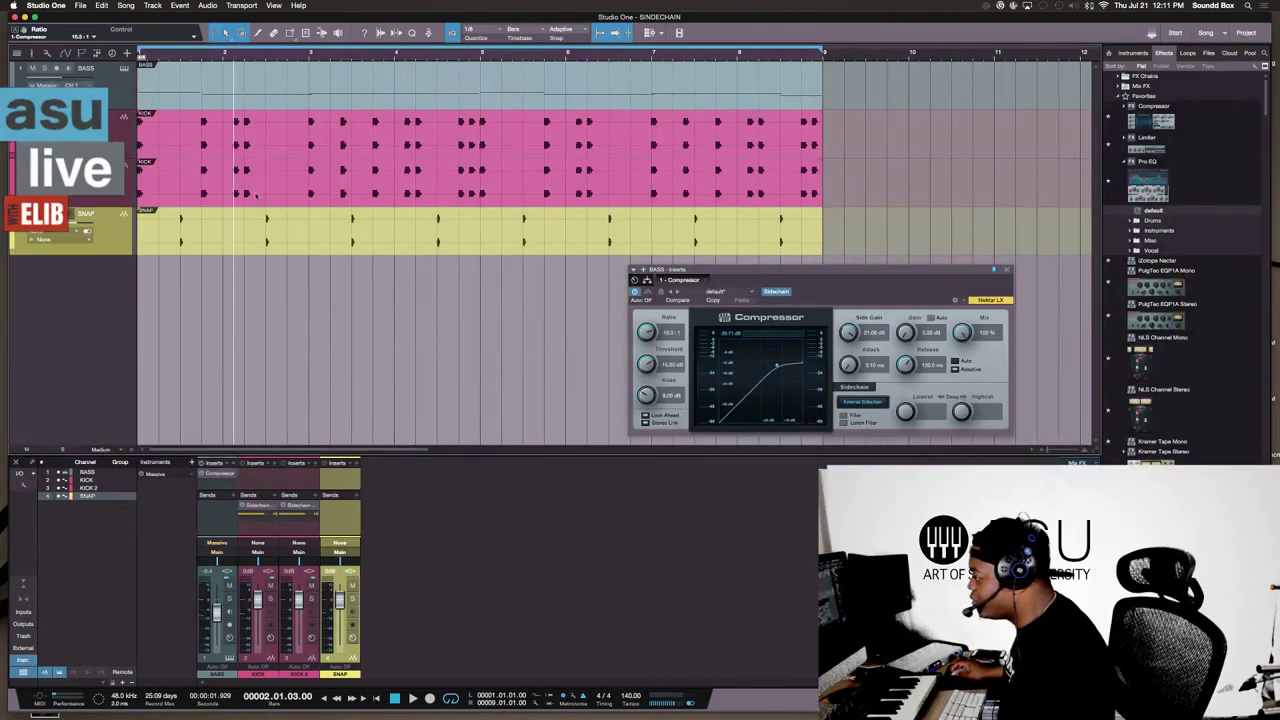
Step: Remove the sidechain send from the original KICK channel, keeping the send on KICK 2
{"action": "left_click", "coordinate": [127, 165]}
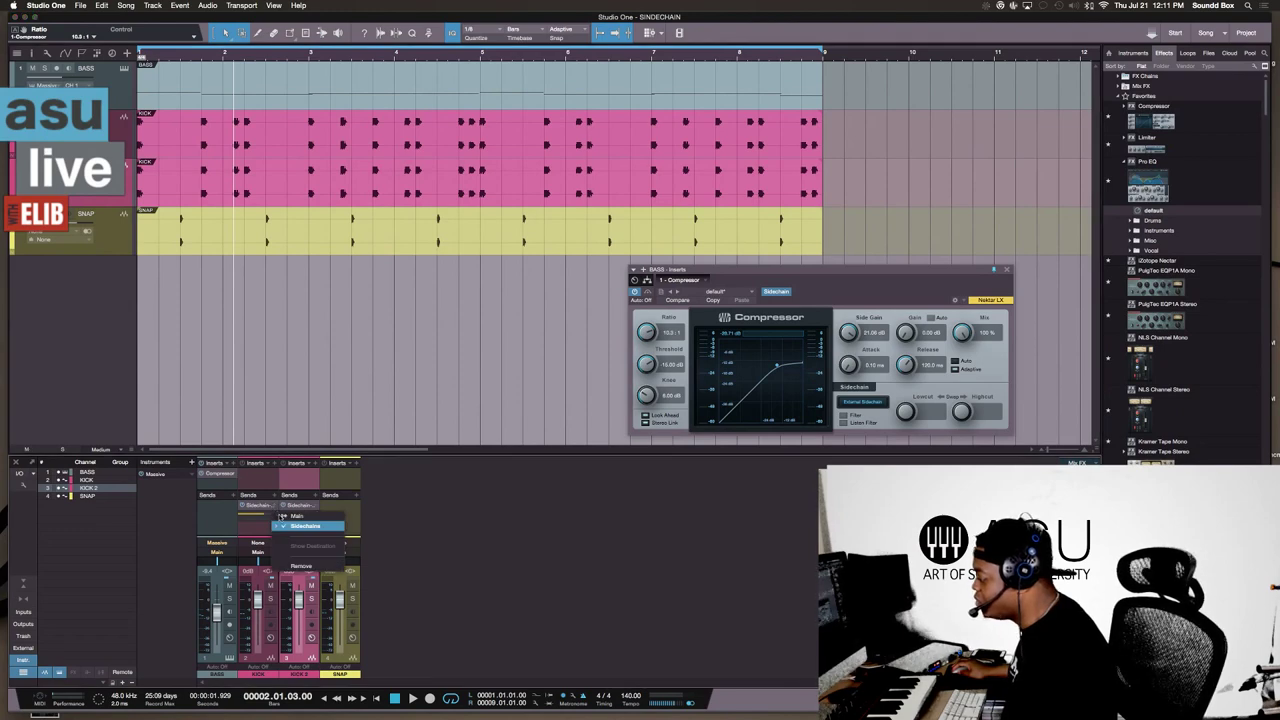
{"action": "right_click", "coordinate": [287, 518]}
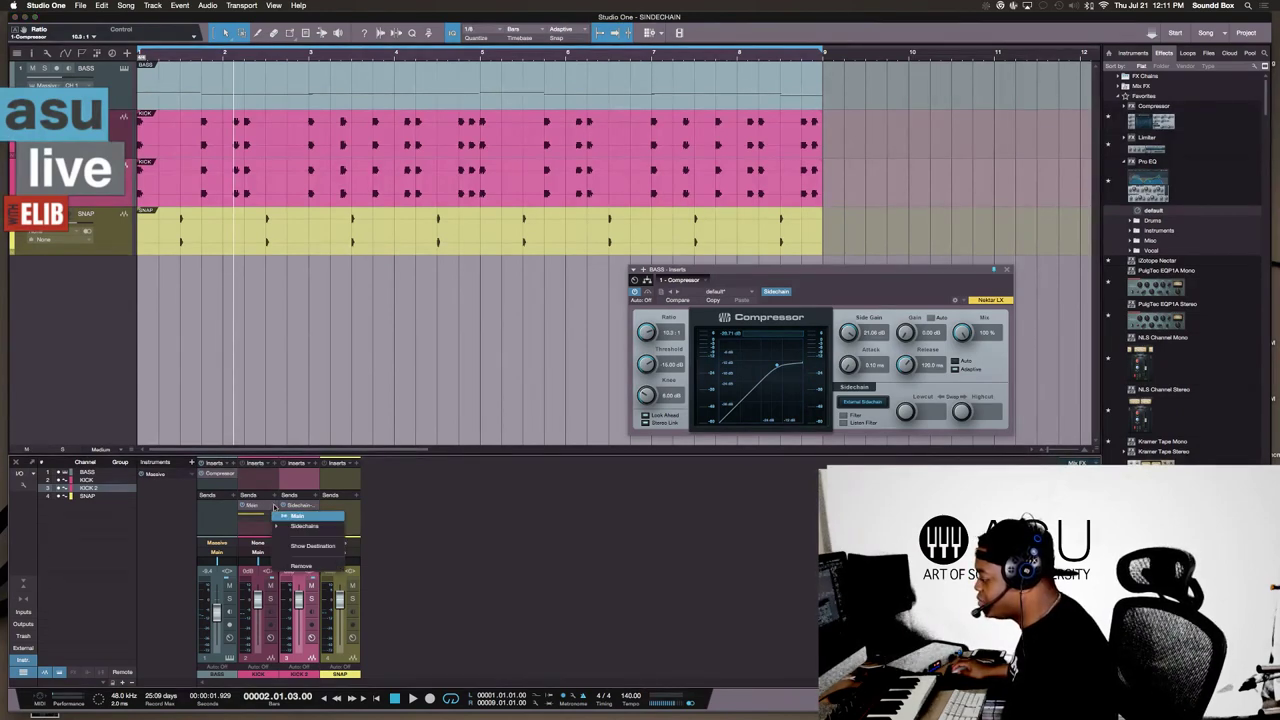
{"action": "left_click", "coordinate": [292, 566]}
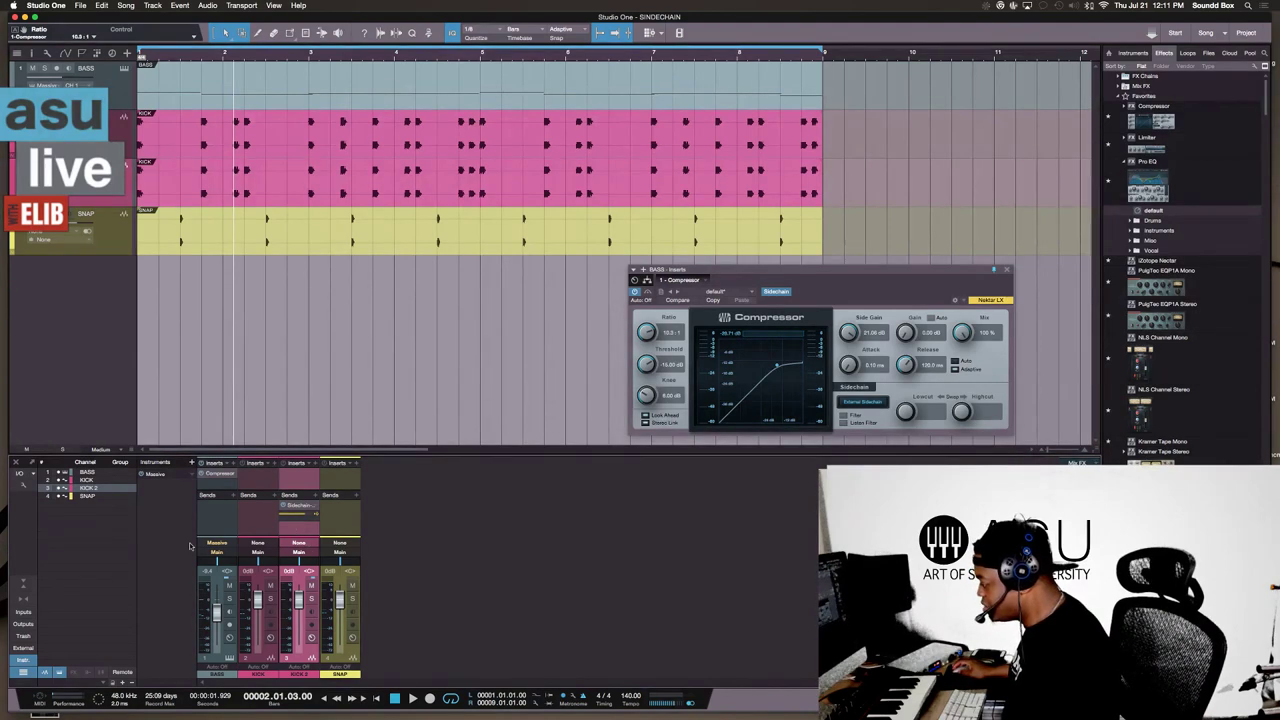
Step: Color the duplicate KICK track purple and mute the original pink KICK track
{"action": "left_click", "coordinate": [12, 183]}
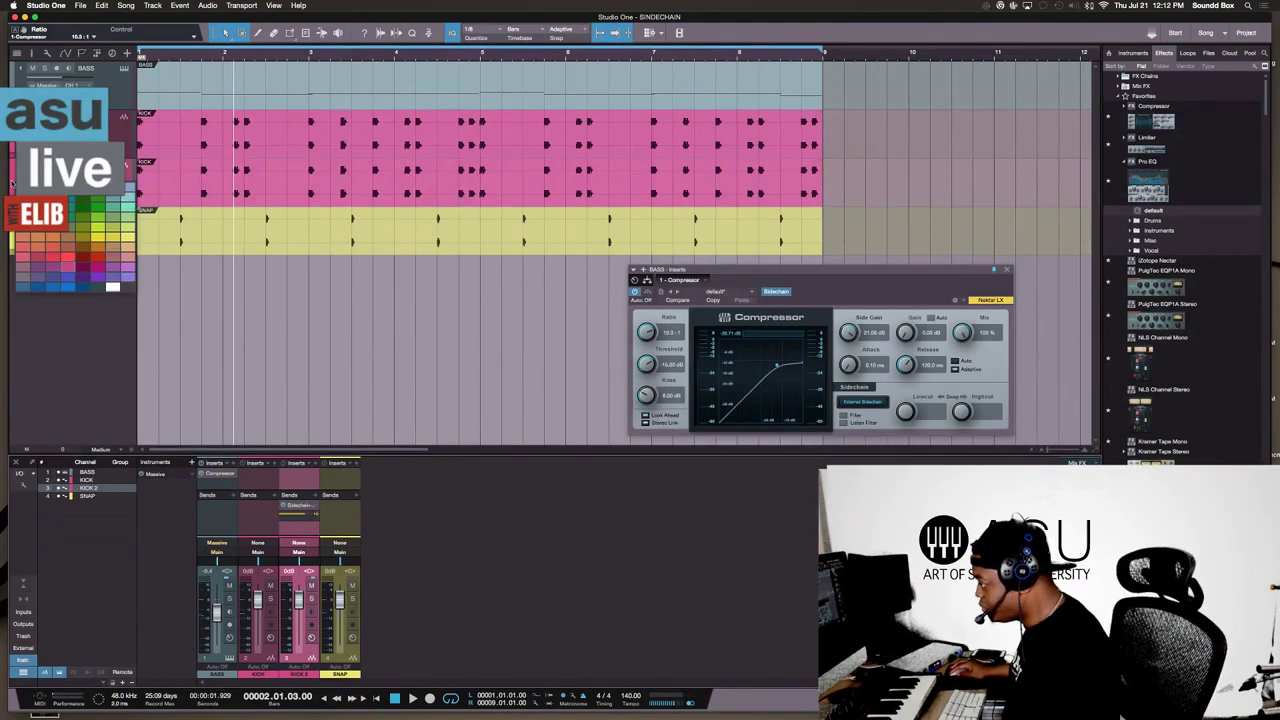
{"action": "left_click", "coordinate": [37, 263]}
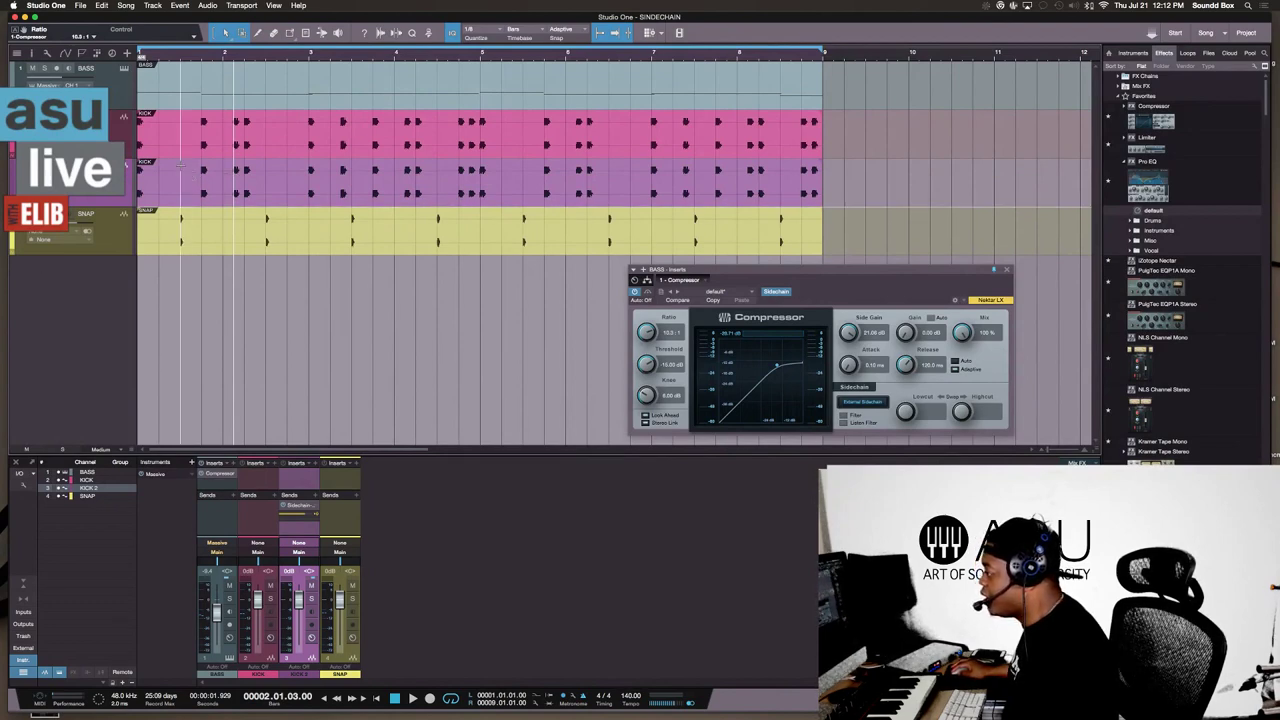
{"action": "left_click", "coordinate": [31, 116]}
Step: Delete the two kick hits in the first half of bar 2 on the purple KICK track and play the song
{"action": "left_click_drag", "start_coordinate": [182, 176], "coordinate": [254, 179]}
{"action": "key", "text": "Delete"}
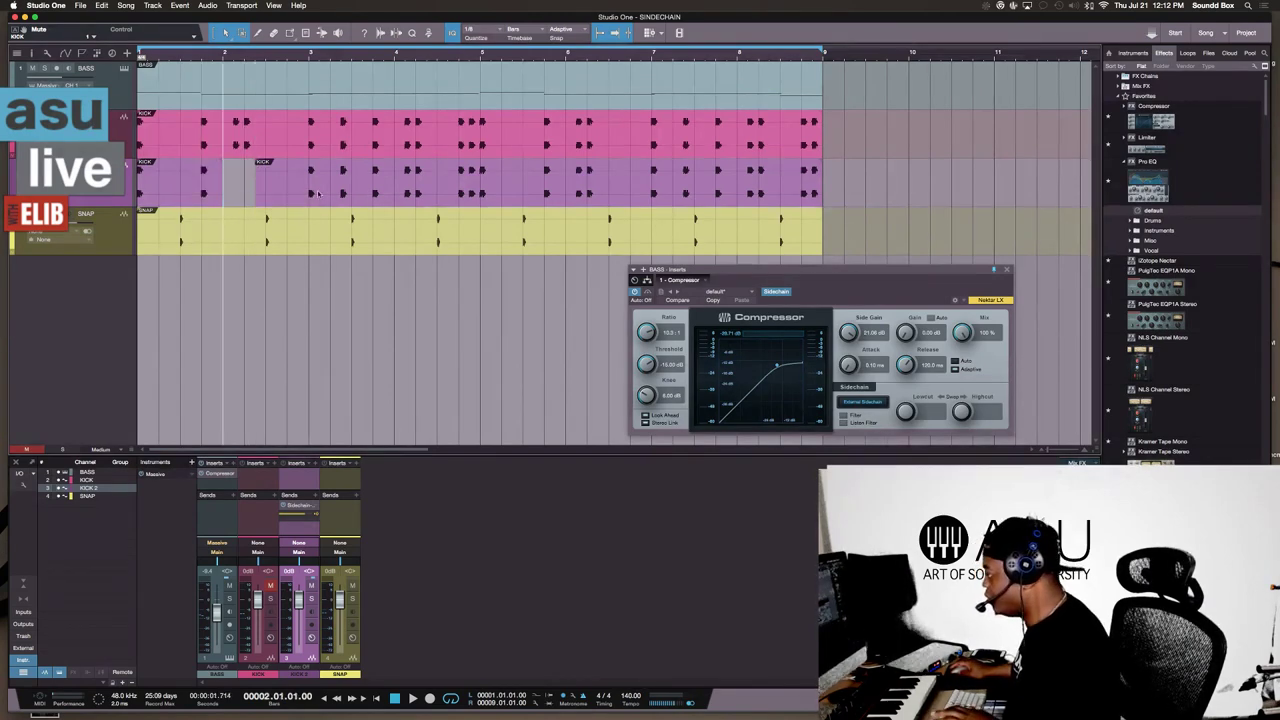
{"action": "key", "text": "space"}
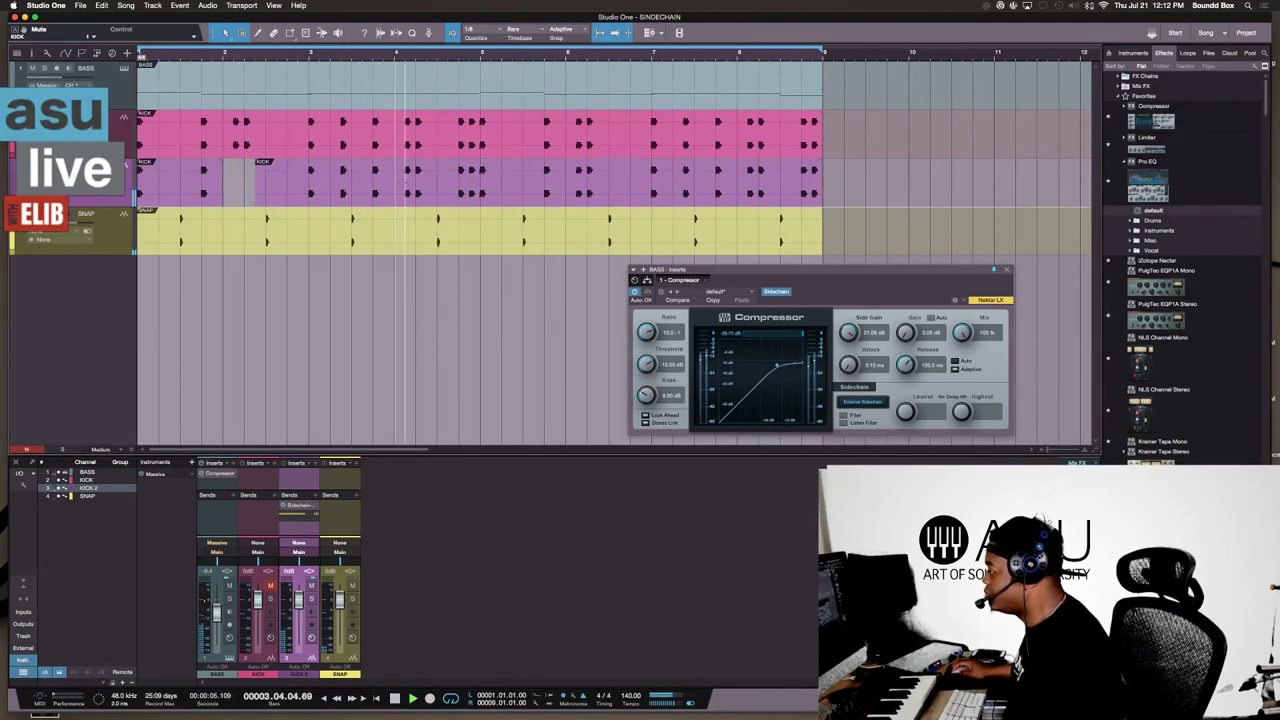
{"action": "key", "text": "space"}
Step: Delete the range from bar 4 to 4.3.3 on the purple KICK track and play from there
{"action": "left_click_drag", "start_coordinate": [396, 181], "coordinate": [446, 187]}
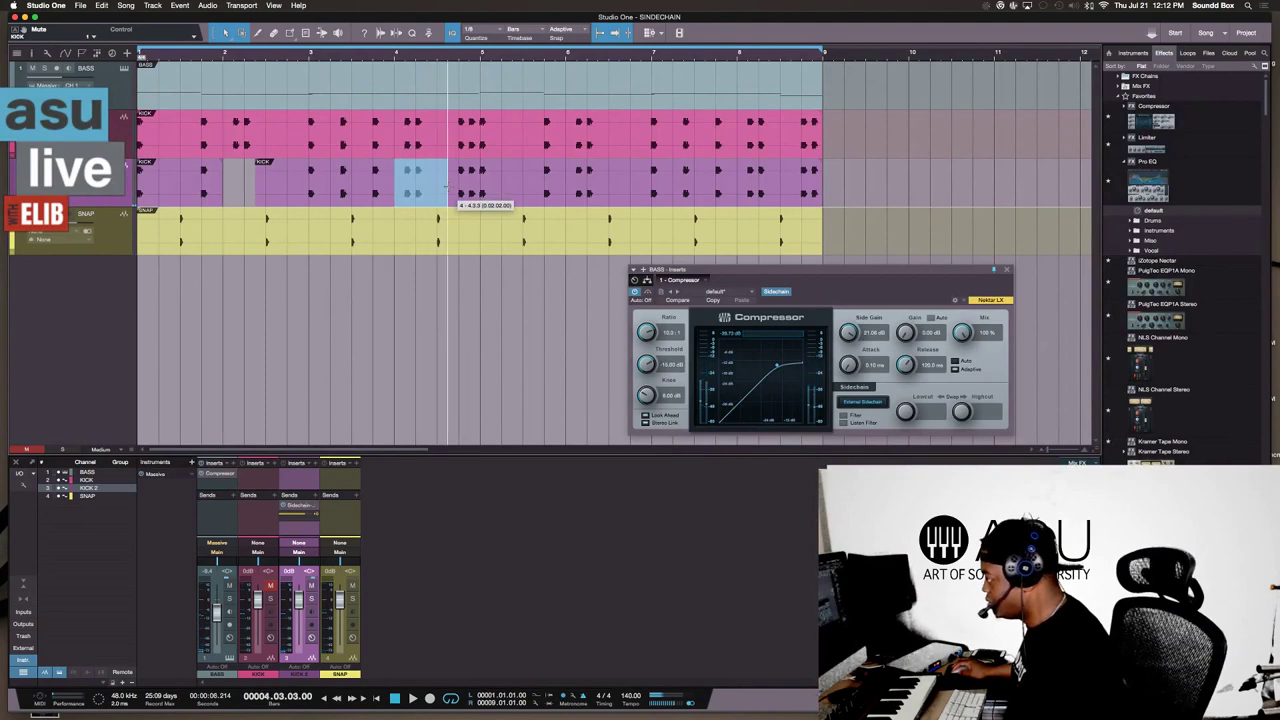
{"action": "key", "text": "Delete"}
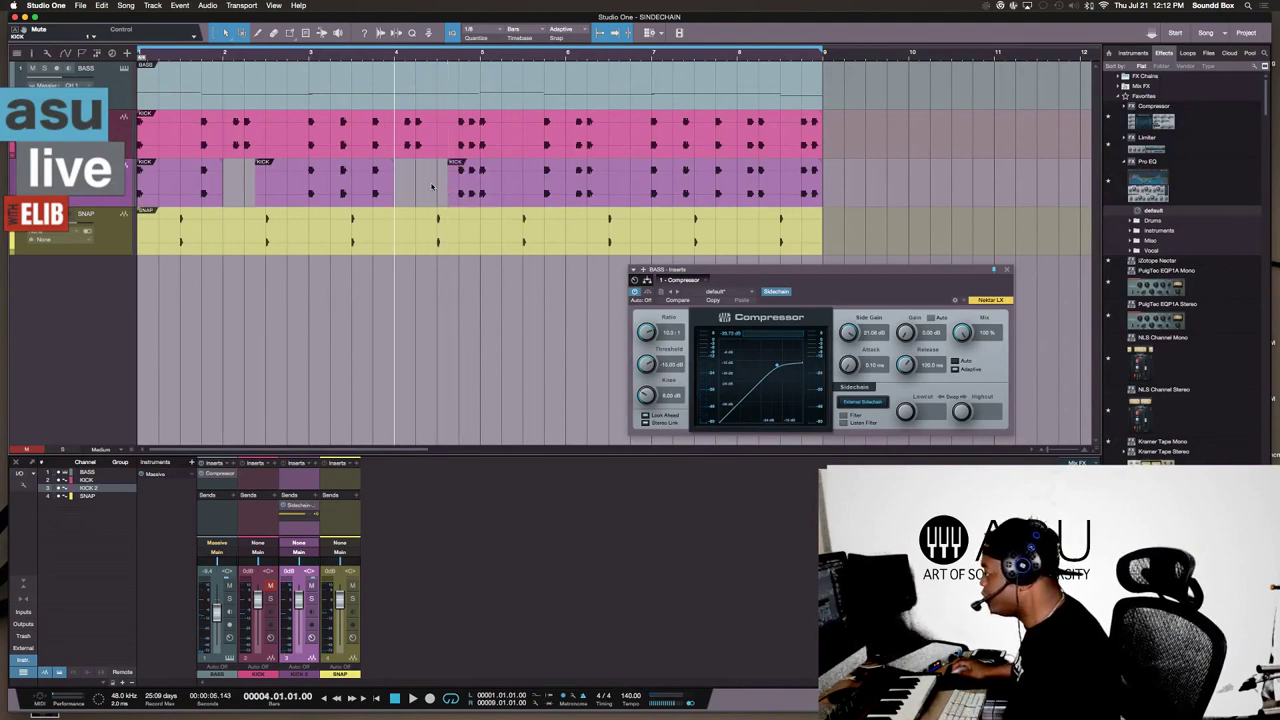
{"action": "key", "text": "space"}
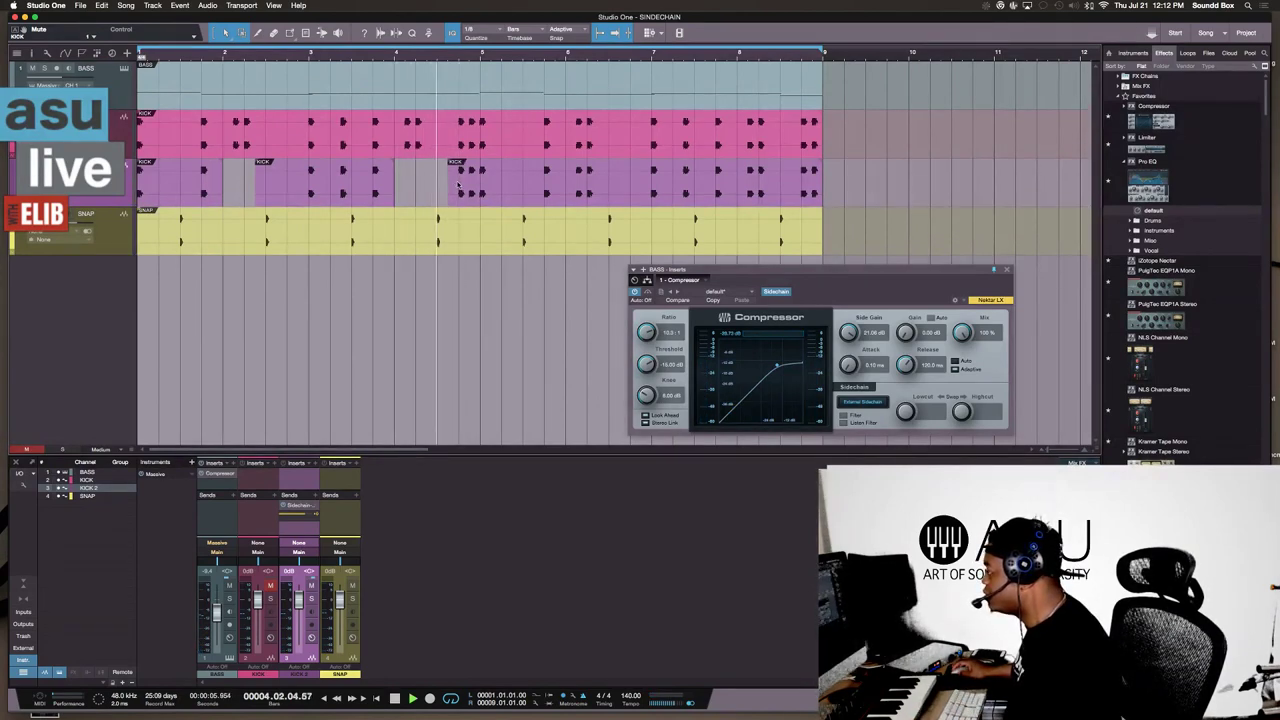
{"action": "key", "text": "space"}
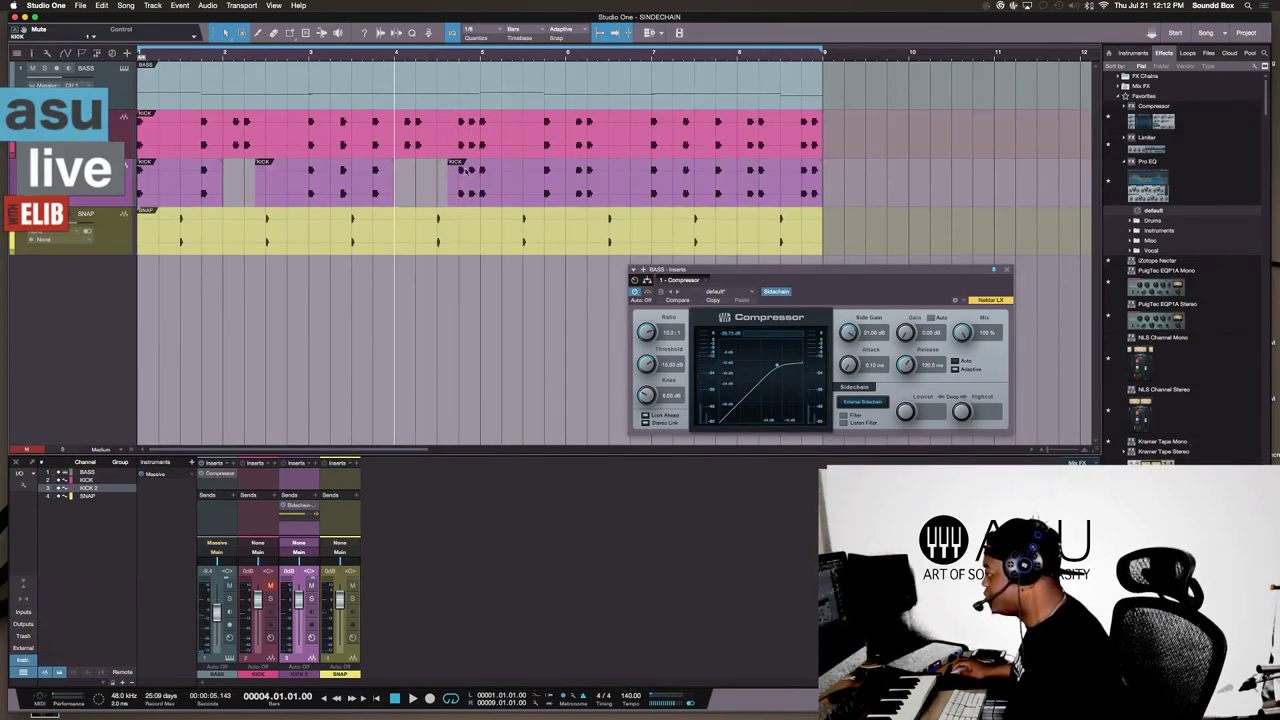
Step: Delete the purple KICK track's paired hits around the start of bar 5 and early in bars 6 and 8
{"action": "left_click_drag", "start_coordinate": [465, 170], "coordinate": [489, 176]}
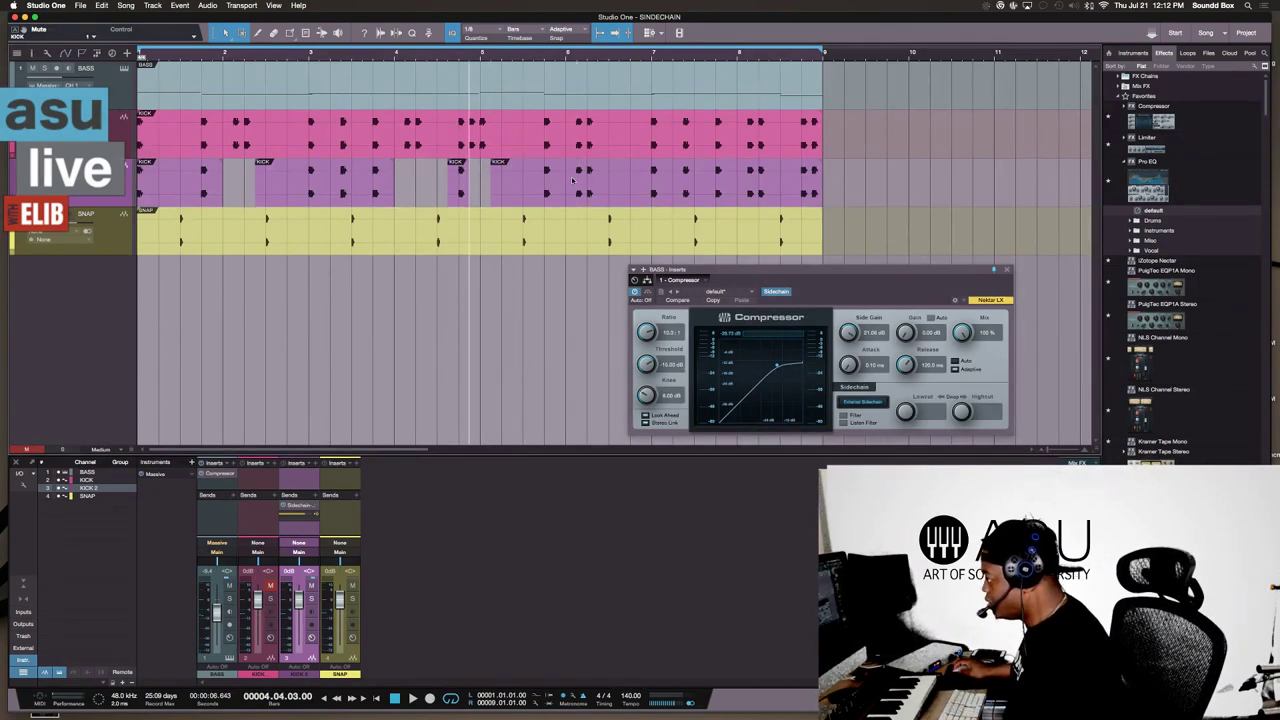
{"action": "left_click_drag", "start_coordinate": [569, 178], "coordinate": [601, 182]}
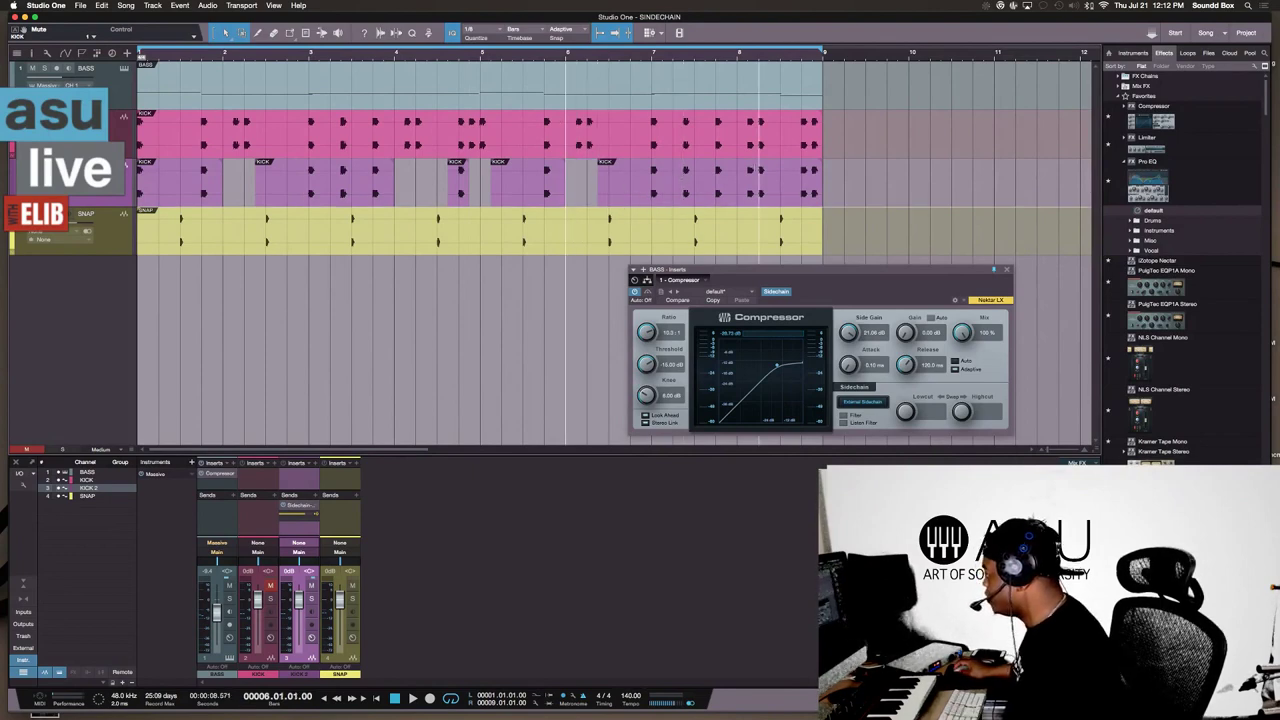
{"action": "left_click_drag", "start_coordinate": [738, 182], "coordinate": [773, 178]}
{"action": "key", "text": "Delete"}
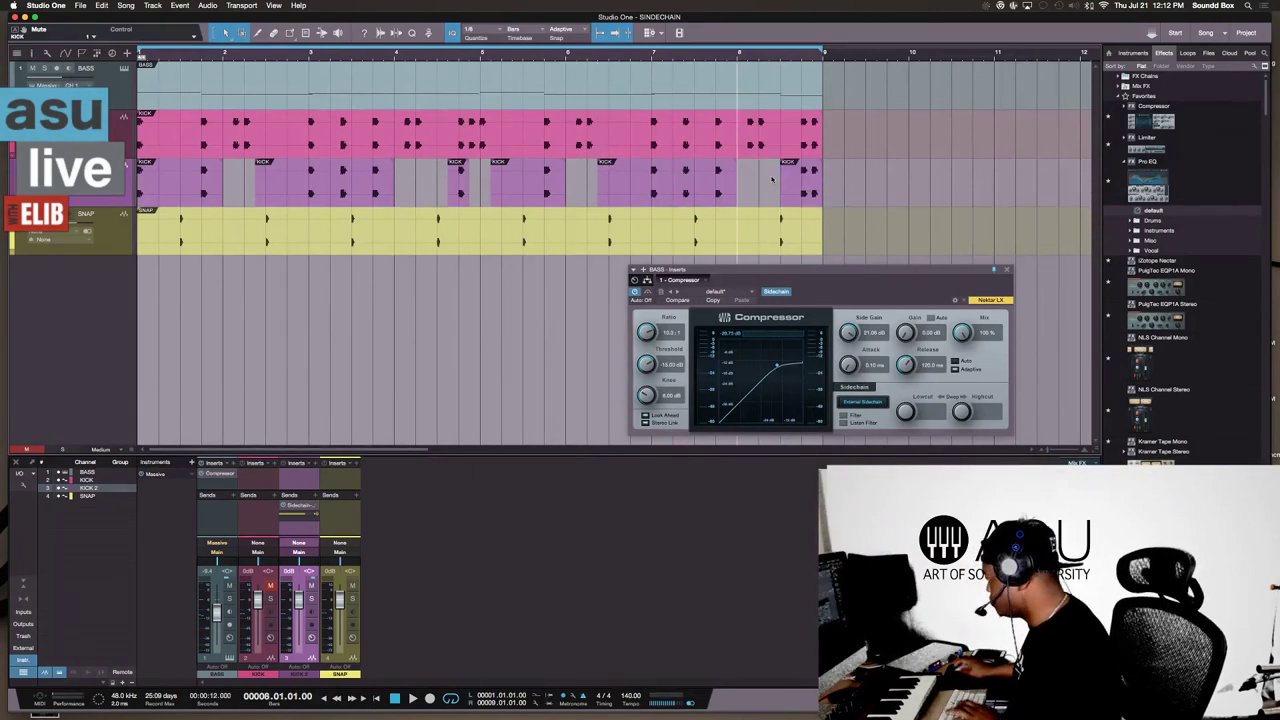
Step: Play the song from around bar 6 and delete the last kick part in bar 8 of the purple KICK track
{"action": "left_click", "coordinate": [588, 55]}
{"action": "key", "text": "space"}
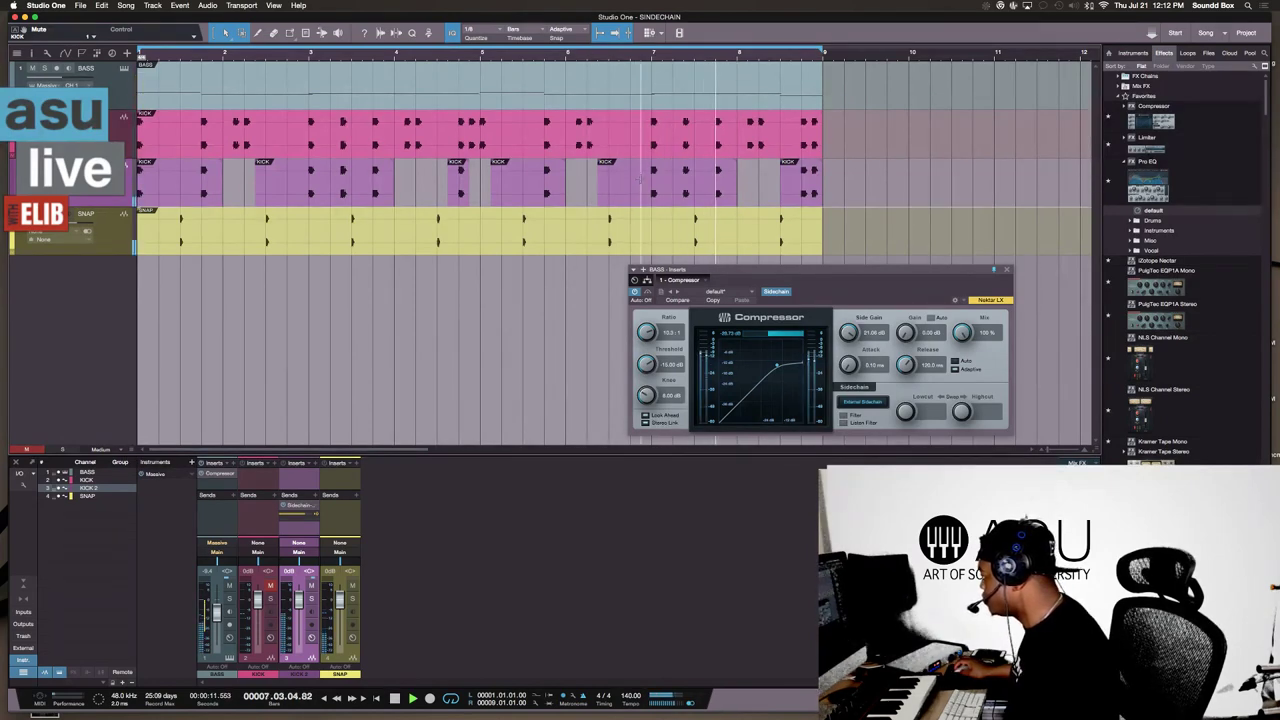
{"action": "key", "text": "space"}
{"action": "left_click", "coordinate": [802, 192]}
{"action": "key", "text": "Delete"}
{"action": "left_click", "coordinate": [679, 160]}
{"action": "key", "text": "space"}
{"action": "key", "text": "space"}
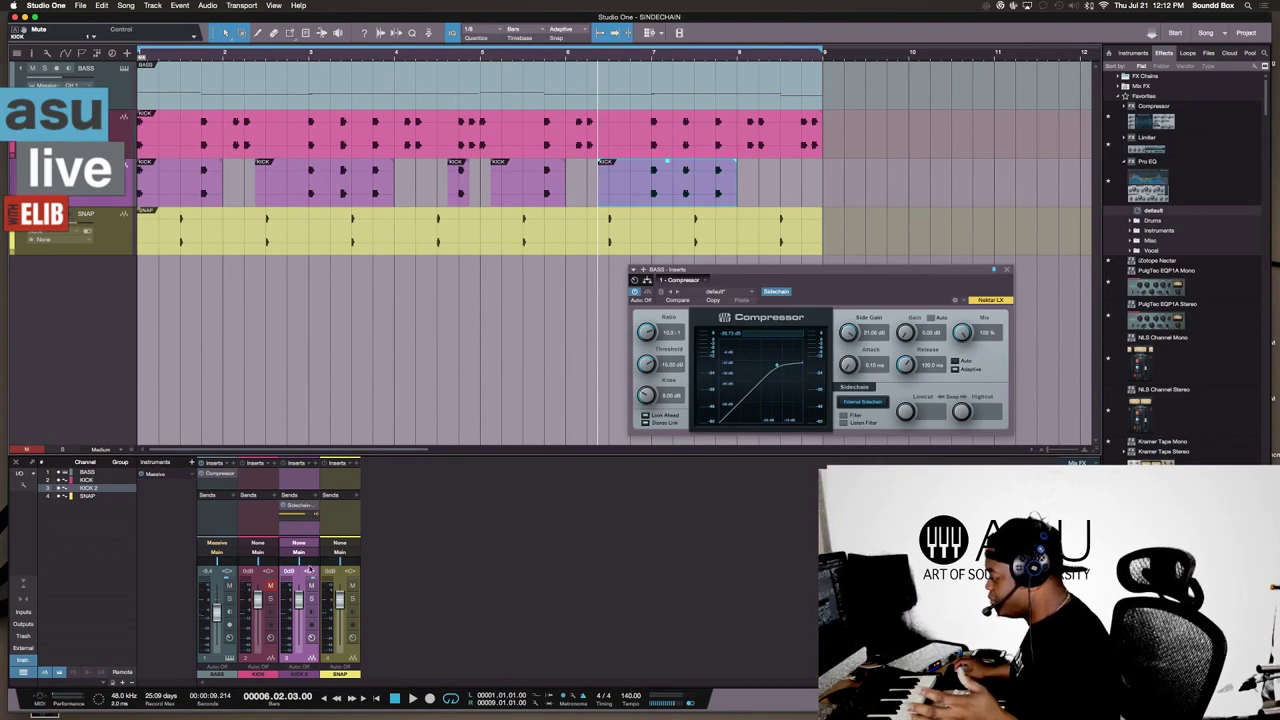
Step: Lower the KICK 2 channel's volume all the way down and play the song to hear the ducking
{"action": "left_click_drag", "start_coordinate": [297, 598], "coordinate": [298, 645]}
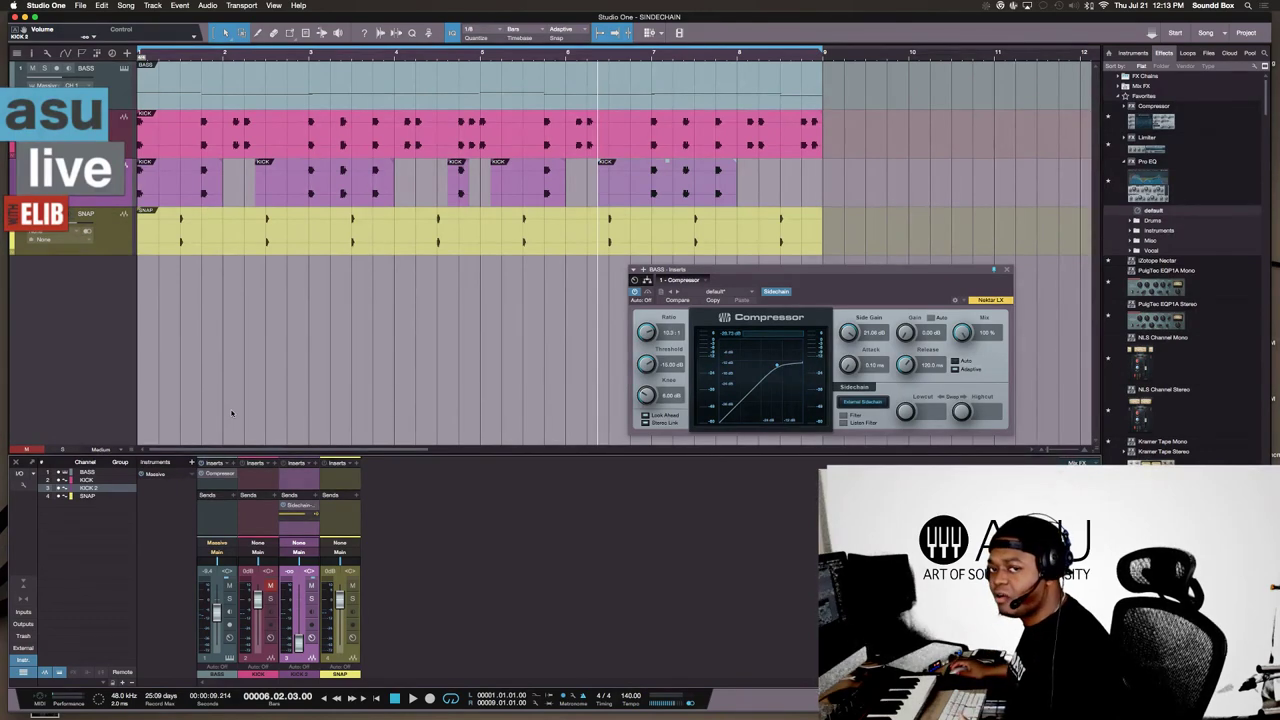
{"action": "key", "text": "space"}
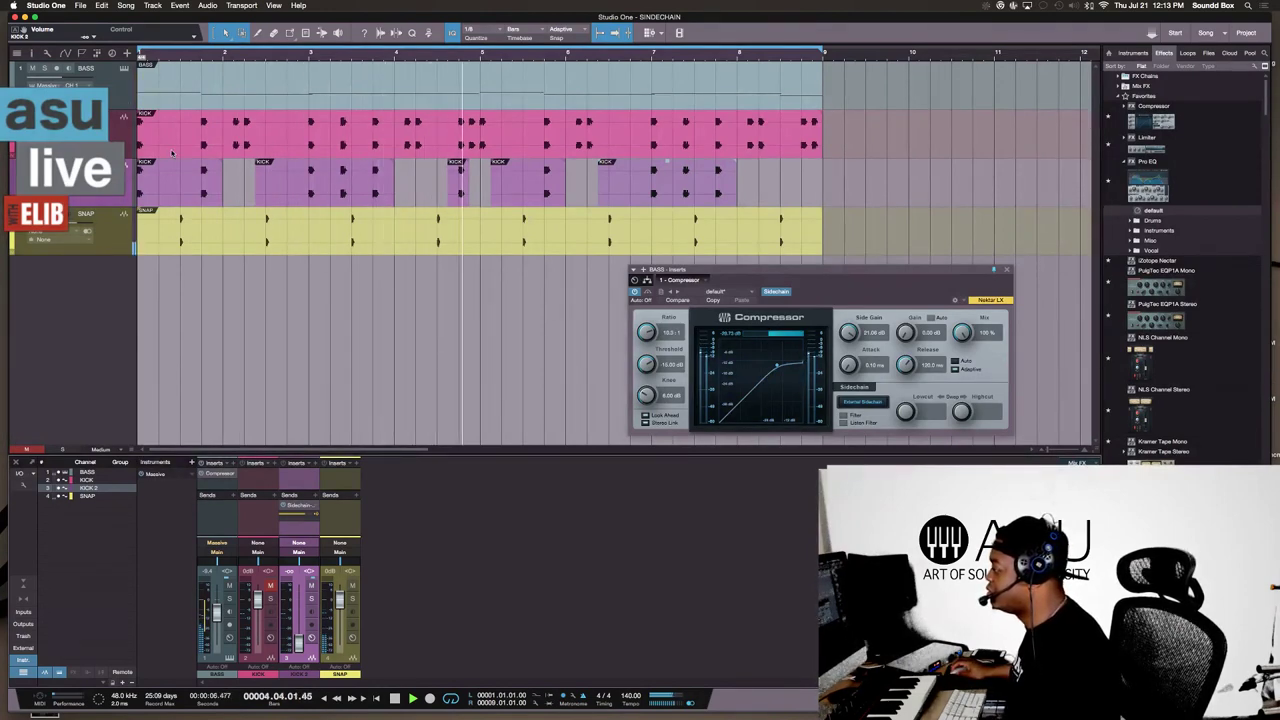
{"action": "key", "text": "space"}
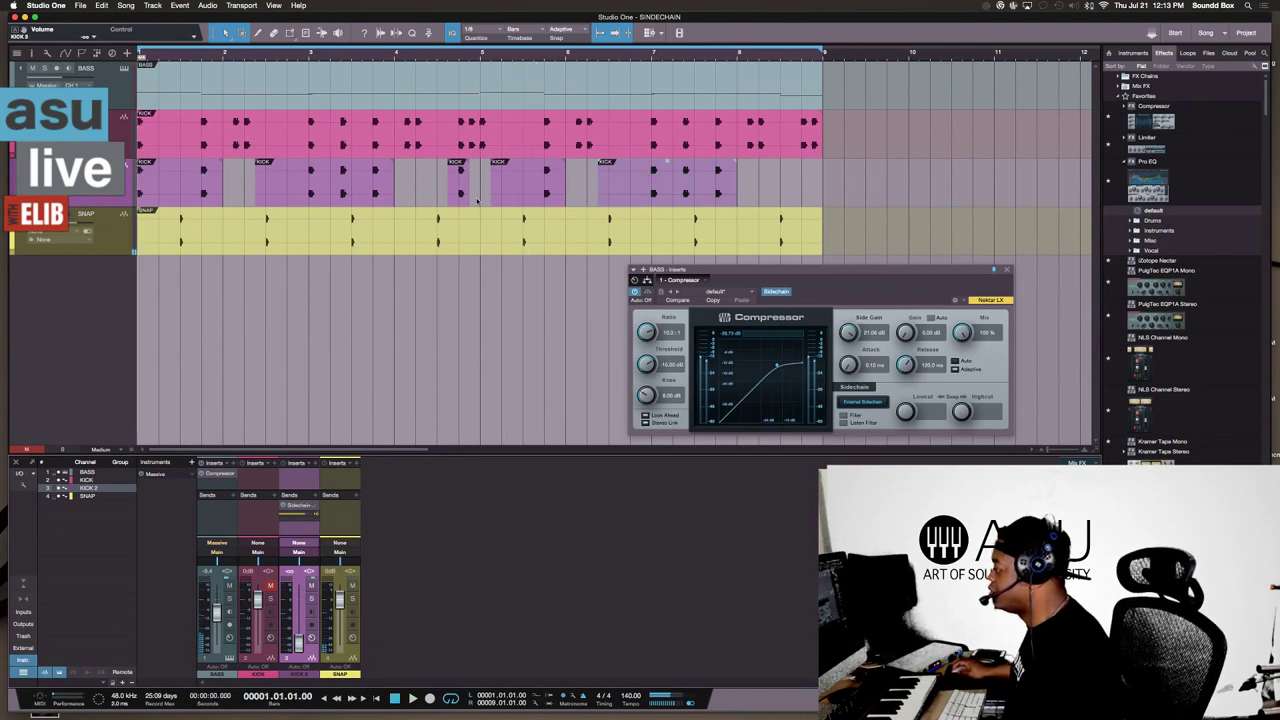
{"action": "key", "text": "space"}
{"action": "left_click", "coordinate": [420, 58]}
{"action": "key", "text": "space"}
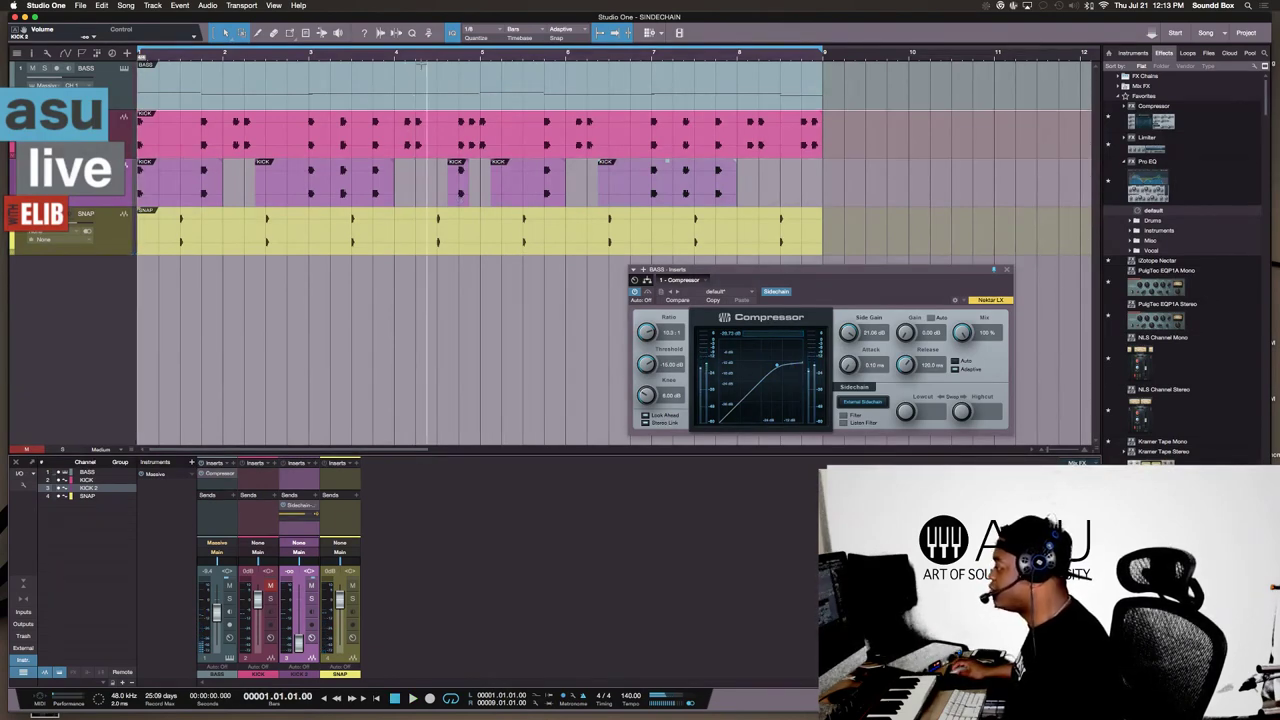
Step: Play the song again and delete the short kick part near the end of bar 4 on the purple KICK track
{"action": "key", "text": "space"}
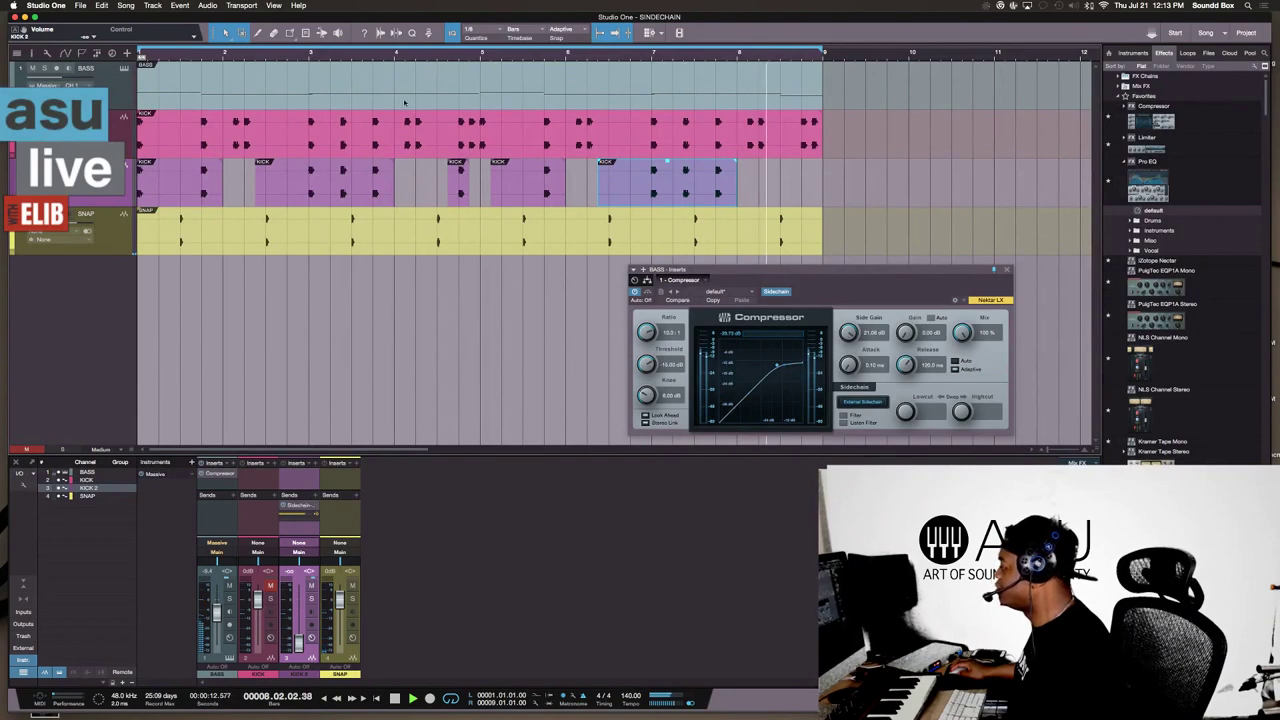
{"action": "left_click", "coordinate": [463, 193]}
{"action": "key", "text": "space"}
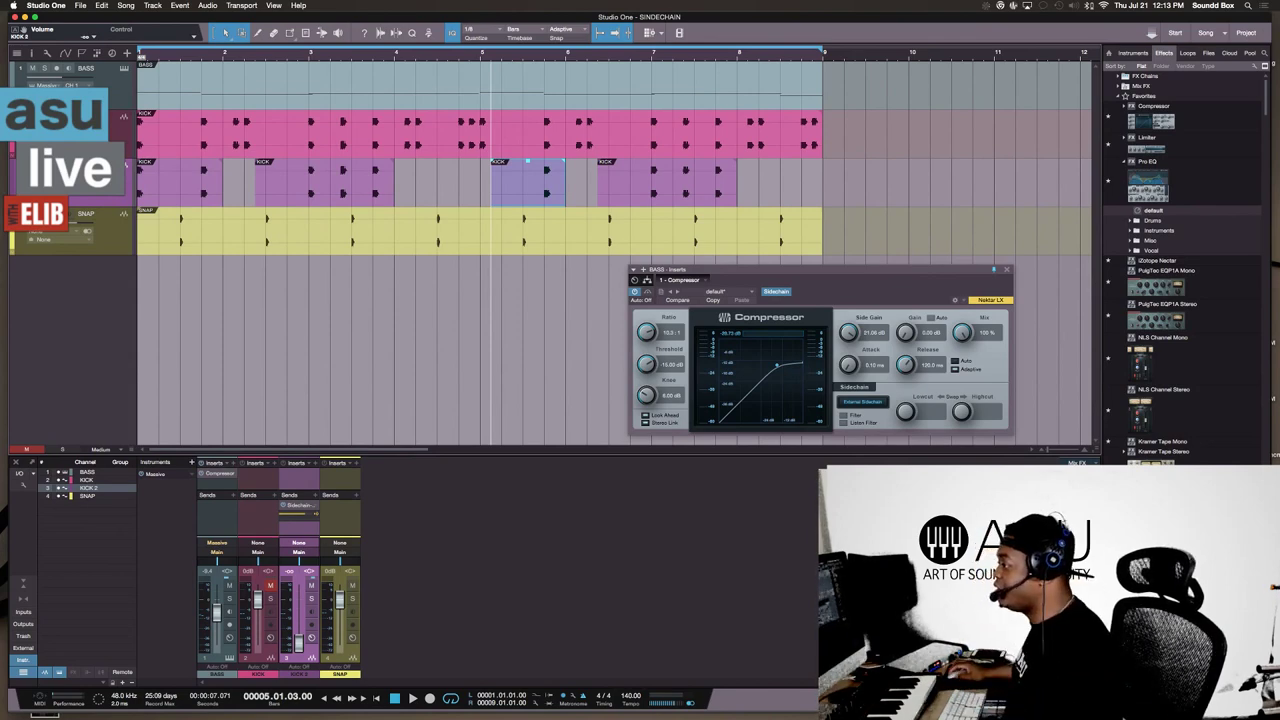
Step: Unmute the original KICK track and play the song from the start
{"action": "left_click", "coordinate": [270, 585]}
{"action": "key", "text": "Up"}
{"action": "key", "text": "comma"}
{"action": "key", "text": "space"}
Step: Reduce the height of the purple KICK track, stop playback and select its part in bar 5
{"action": "left_click_drag", "start_coordinate": [115, 203], "coordinate": [115, 175]}
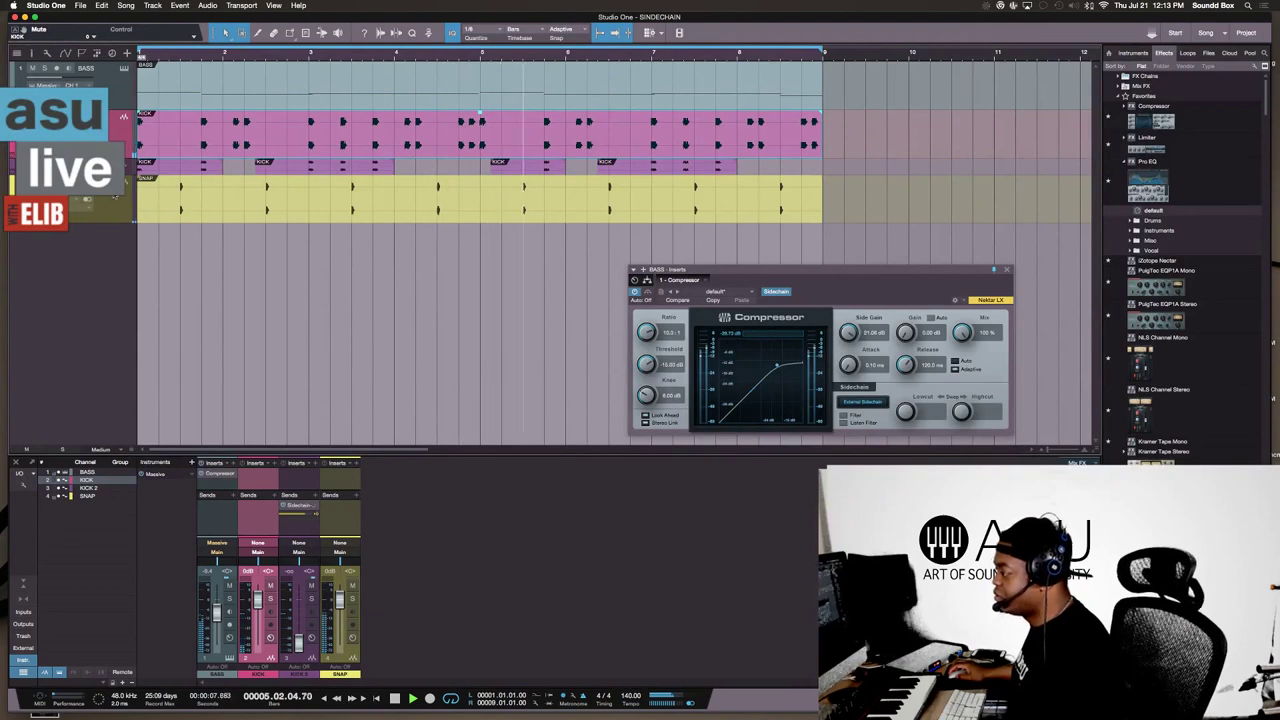
{"action": "key", "text": "space"}
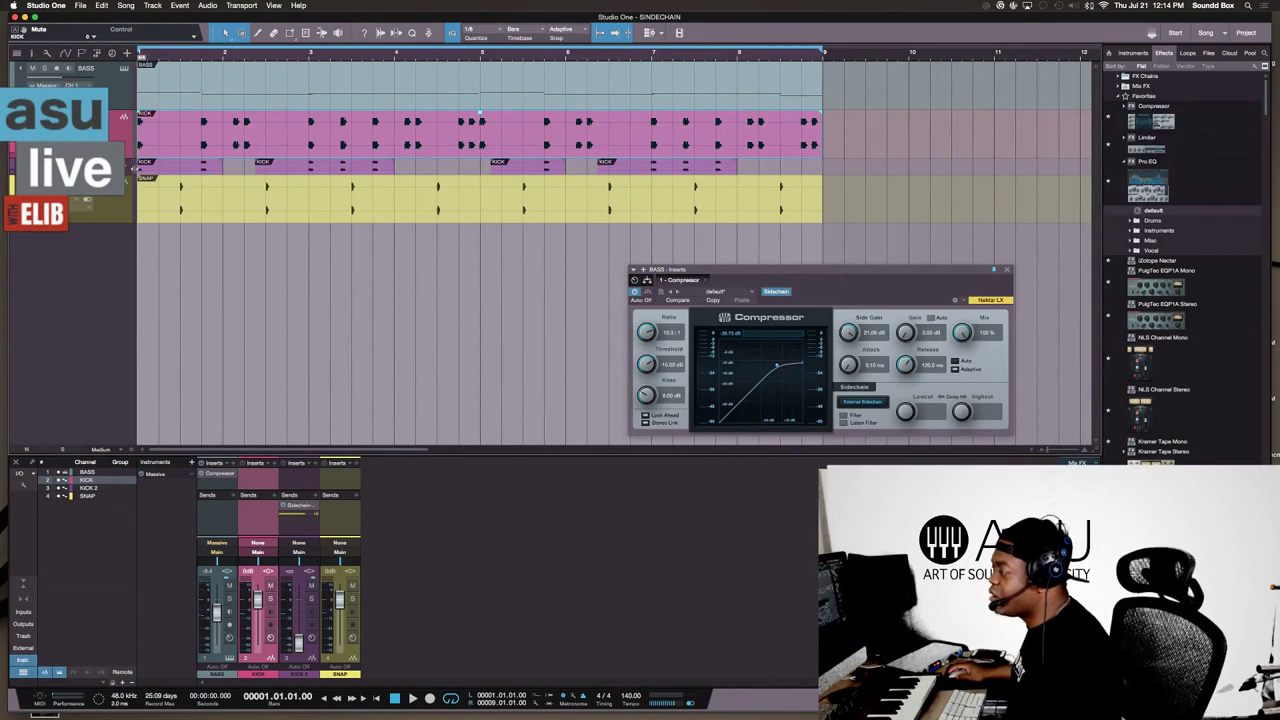
{"action": "left_click", "coordinate": [527, 162]}
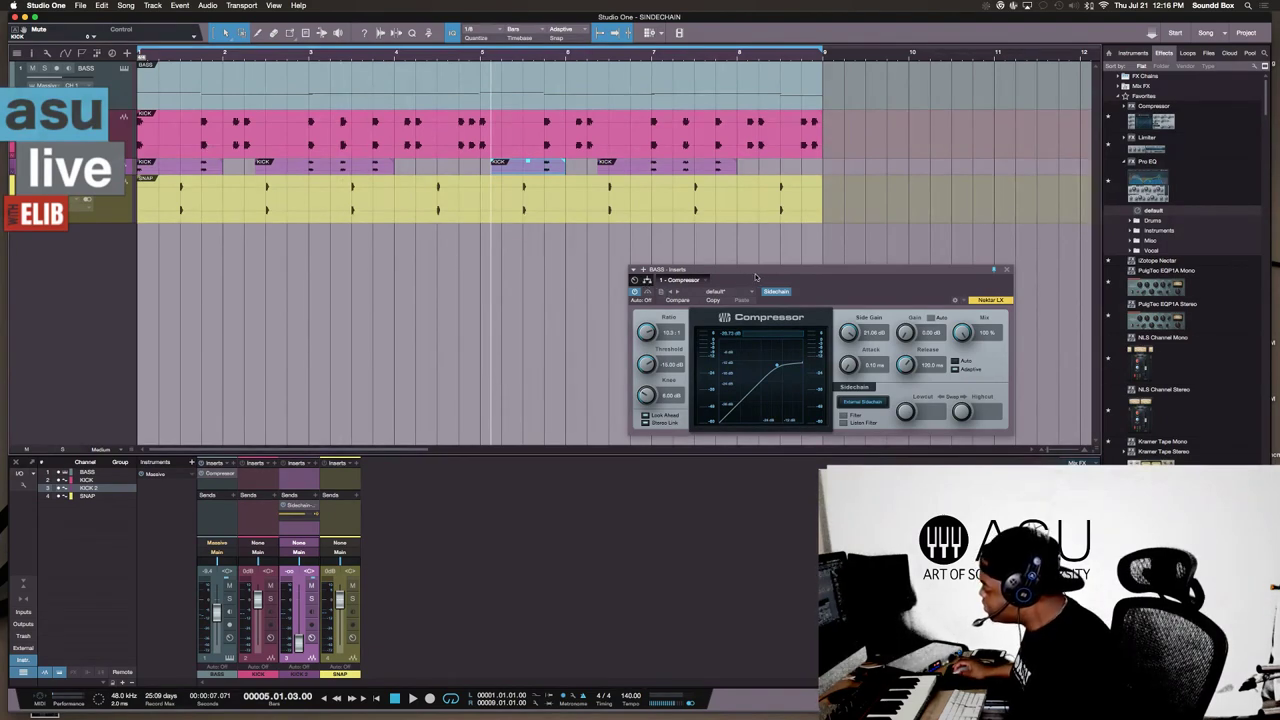
Step: Move the Compressor window up over the SNAP track and play the song from bar 5
{"action": "left_click_drag", "start_coordinate": [752, 277], "coordinate": [736, 191]}
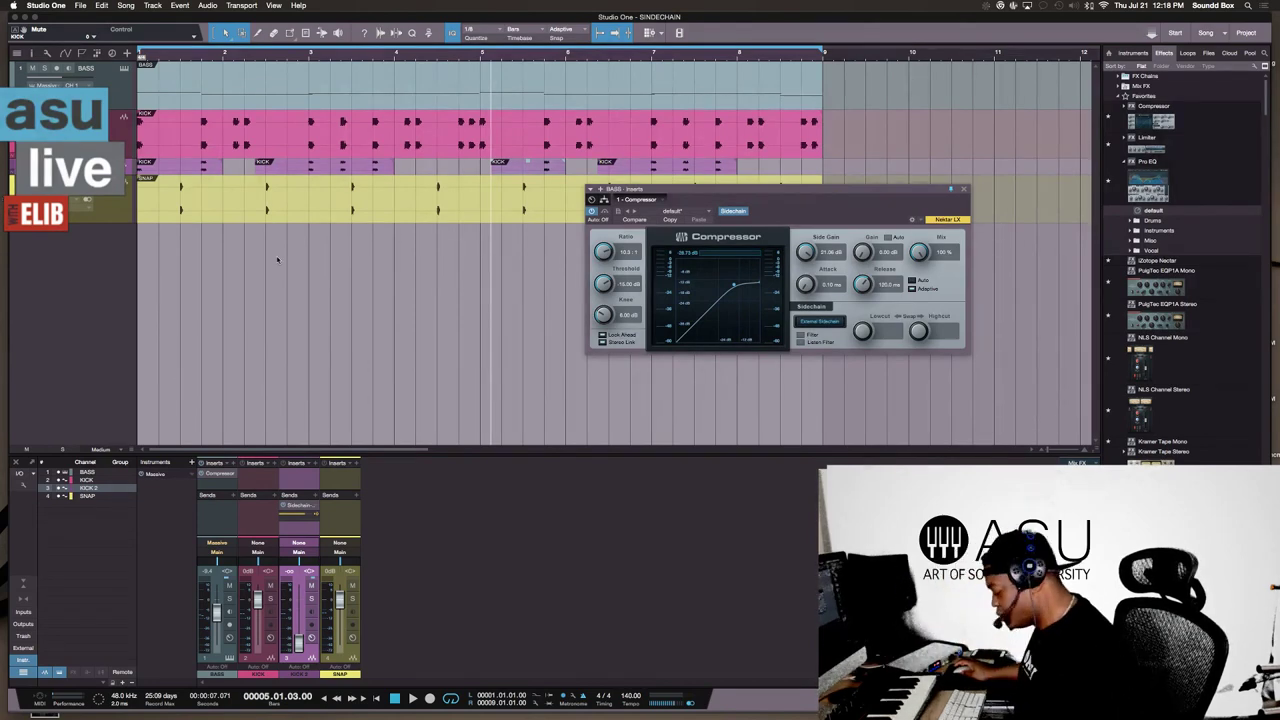
{"action": "key", "text": "super+Tab"}
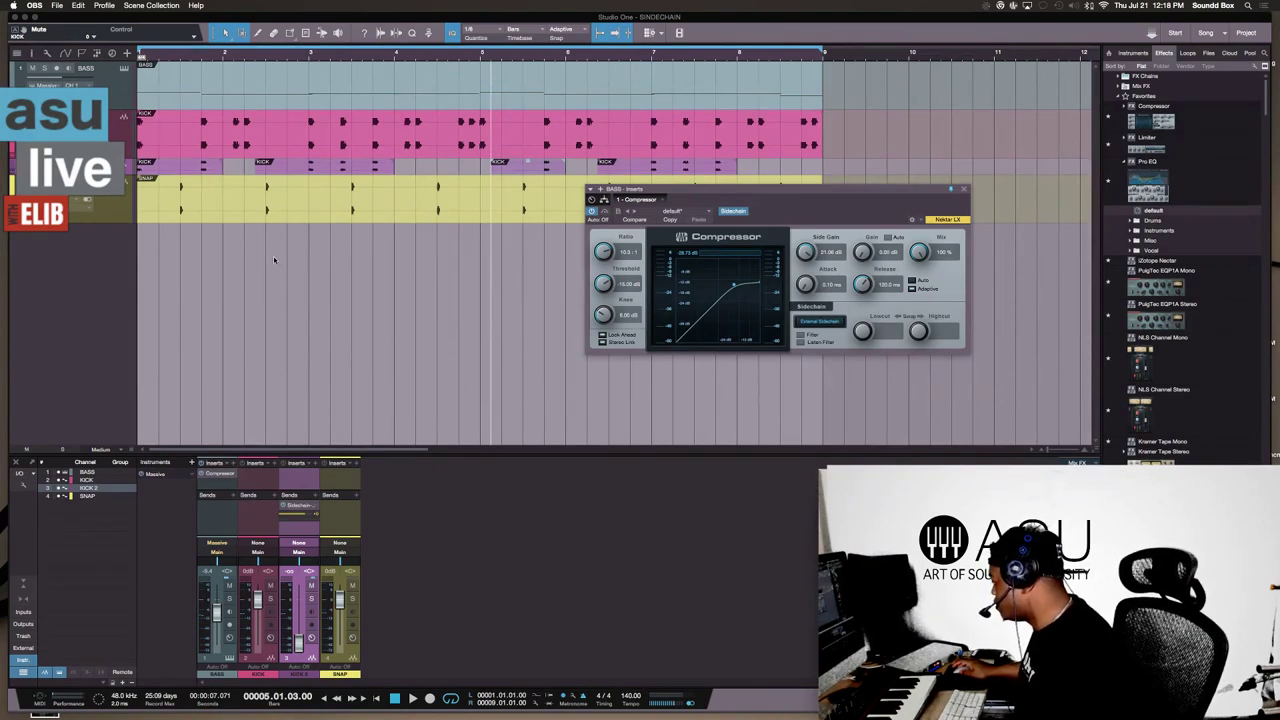
{"action": "key", "text": "space"}
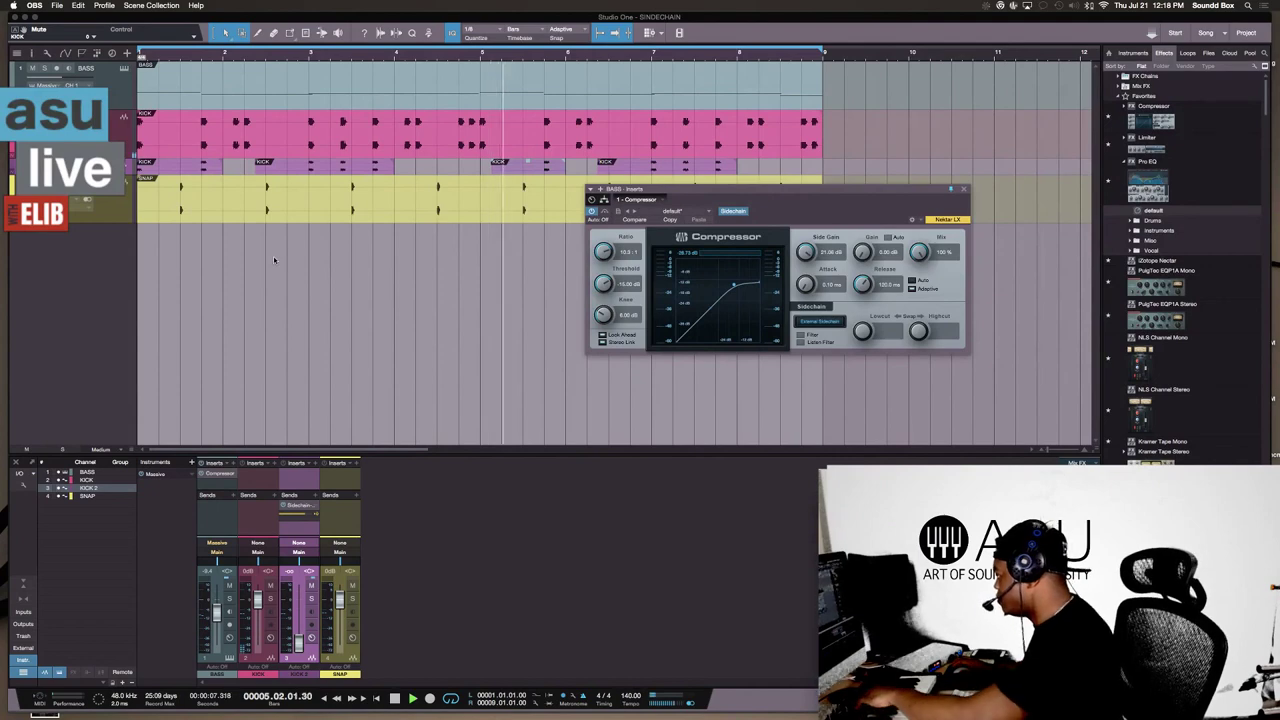
{"action": "key", "text": "space"}
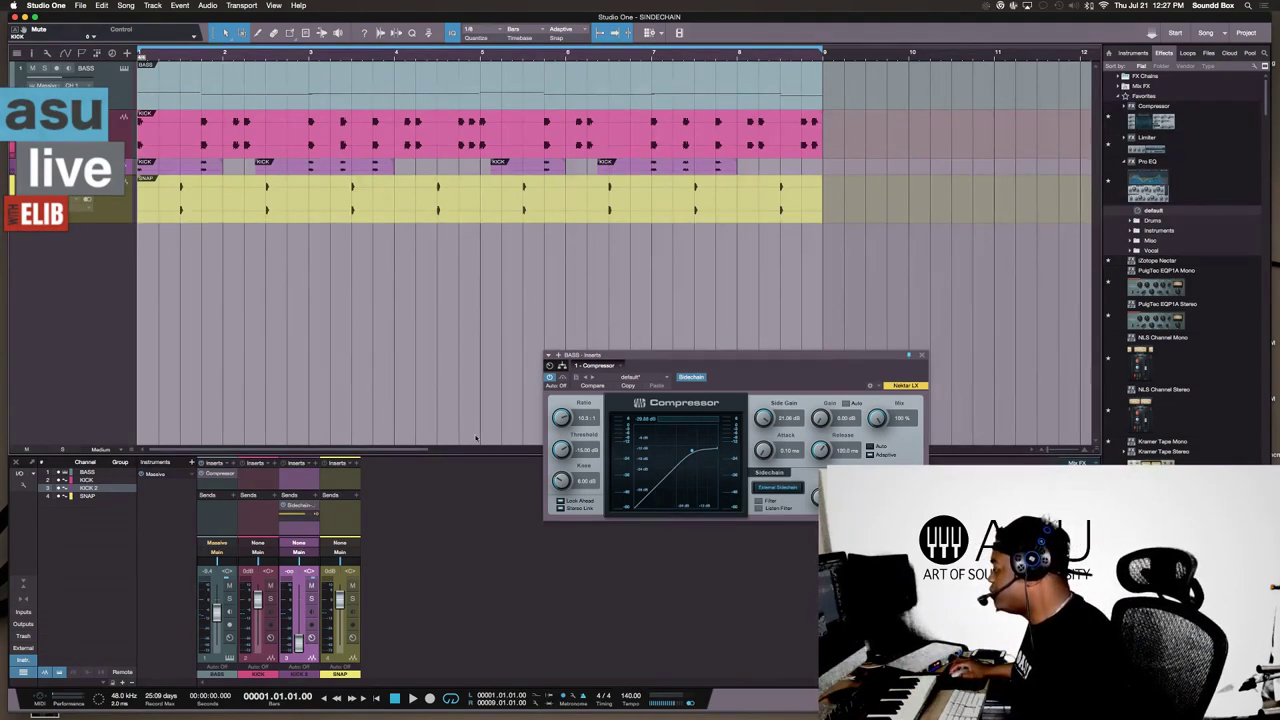
Step: Move the Compressor window up over the arrangement and make a complete duplicate of the BASS track
{"action": "left_click_drag", "start_coordinate": [680, 359], "coordinate": [770, 250]}
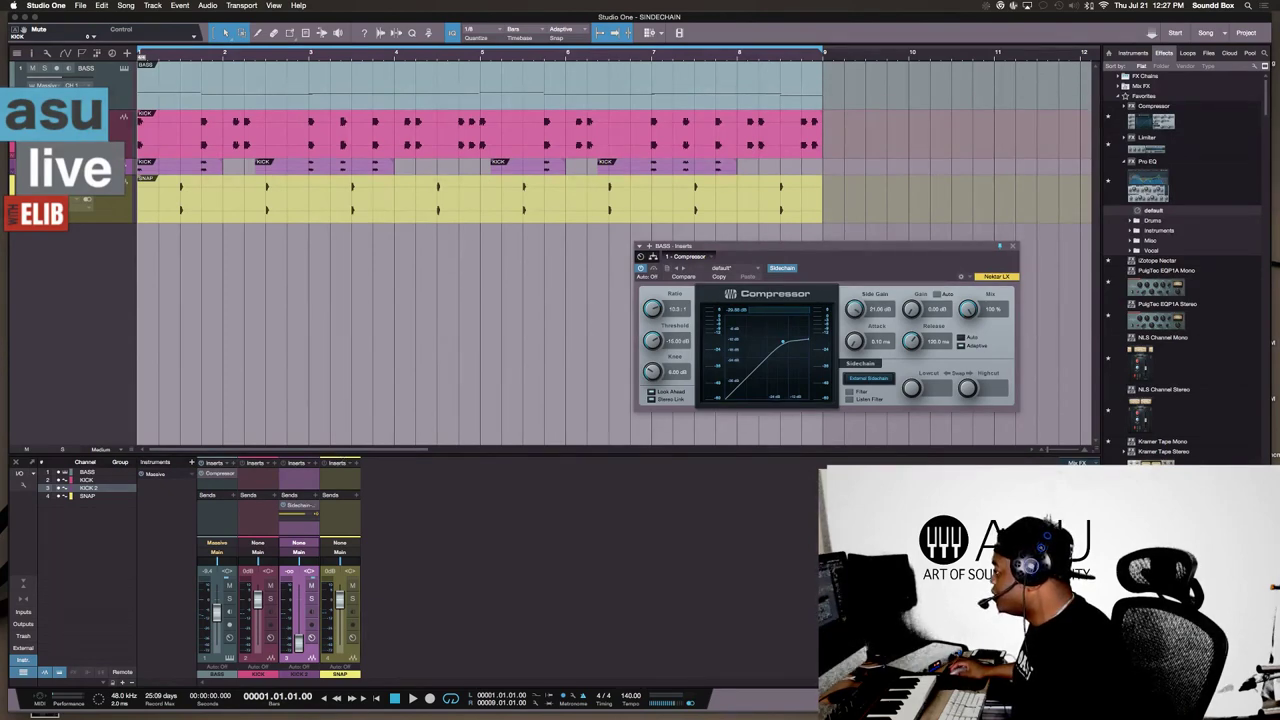
{"action": "right_click", "coordinate": [112, 95]}
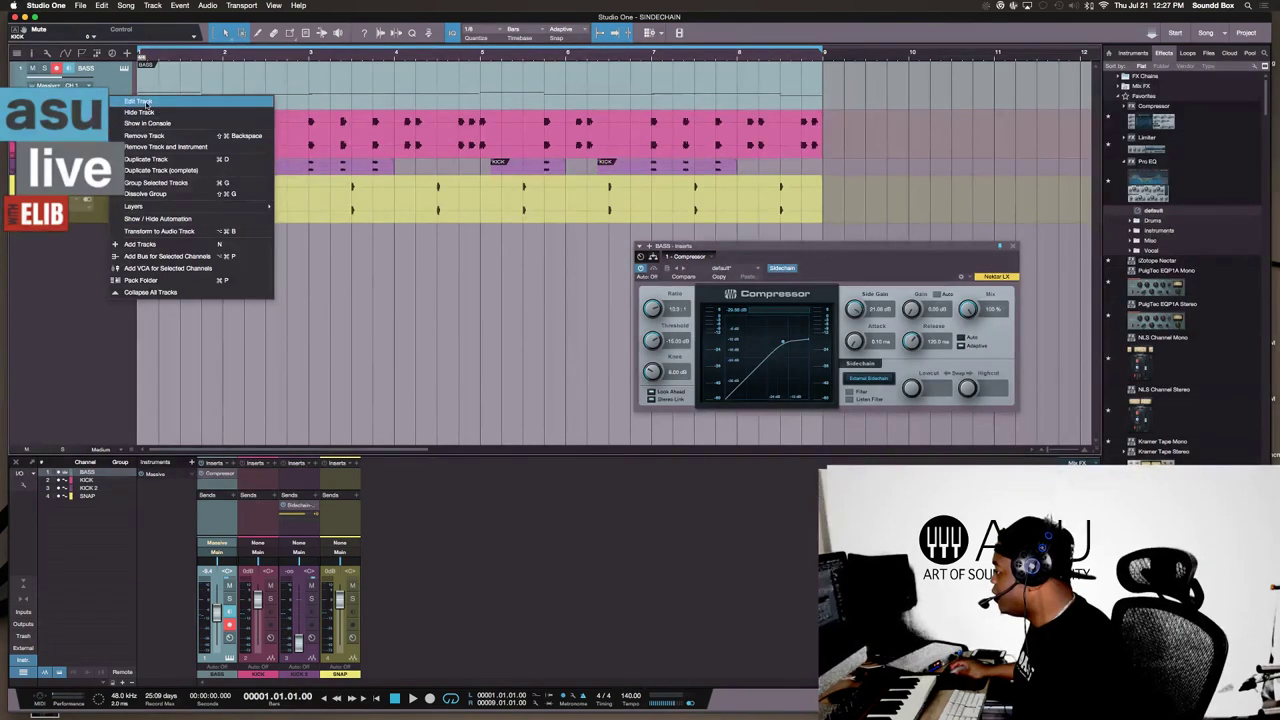
{"action": "left_click", "coordinate": [196, 172]}
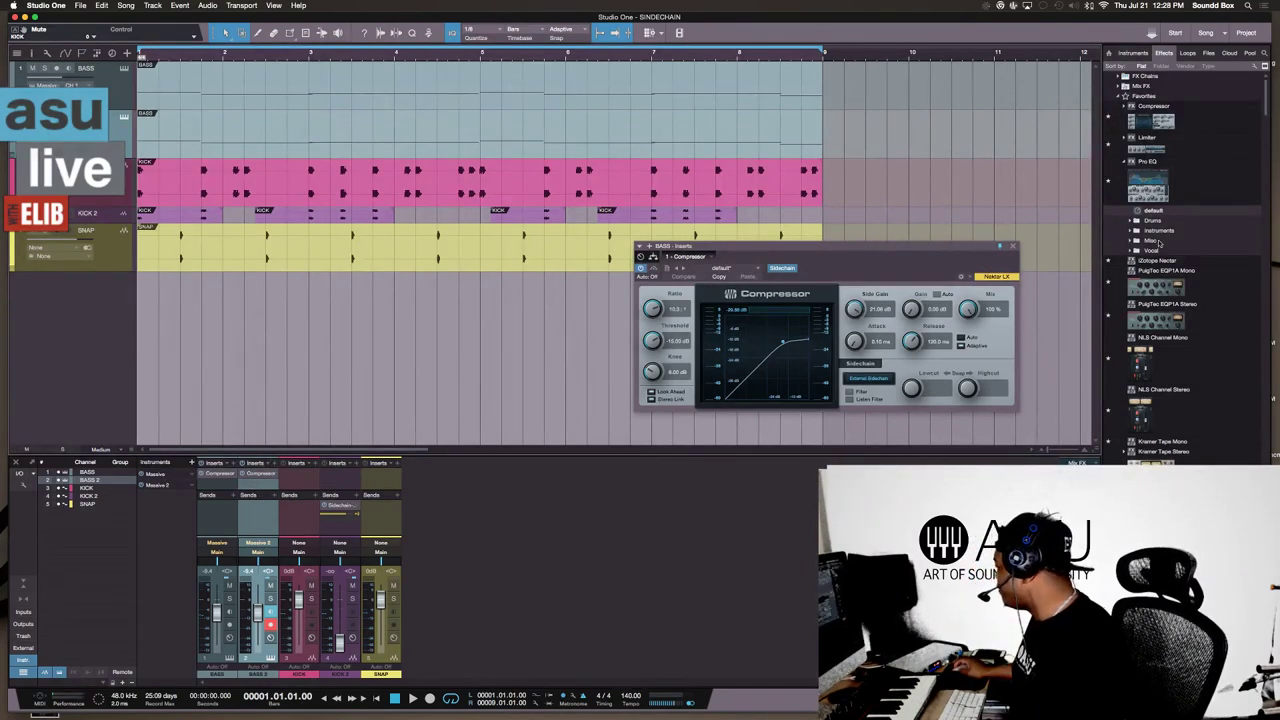
Step: Search the effects for "compre" and insert RCompressor Stereo on the BASS 2 channel in place of its Compressor
{"action": "scroll", "coordinate": [1180, 260], "scroll_direction": "down", "scroll_amount": 10}
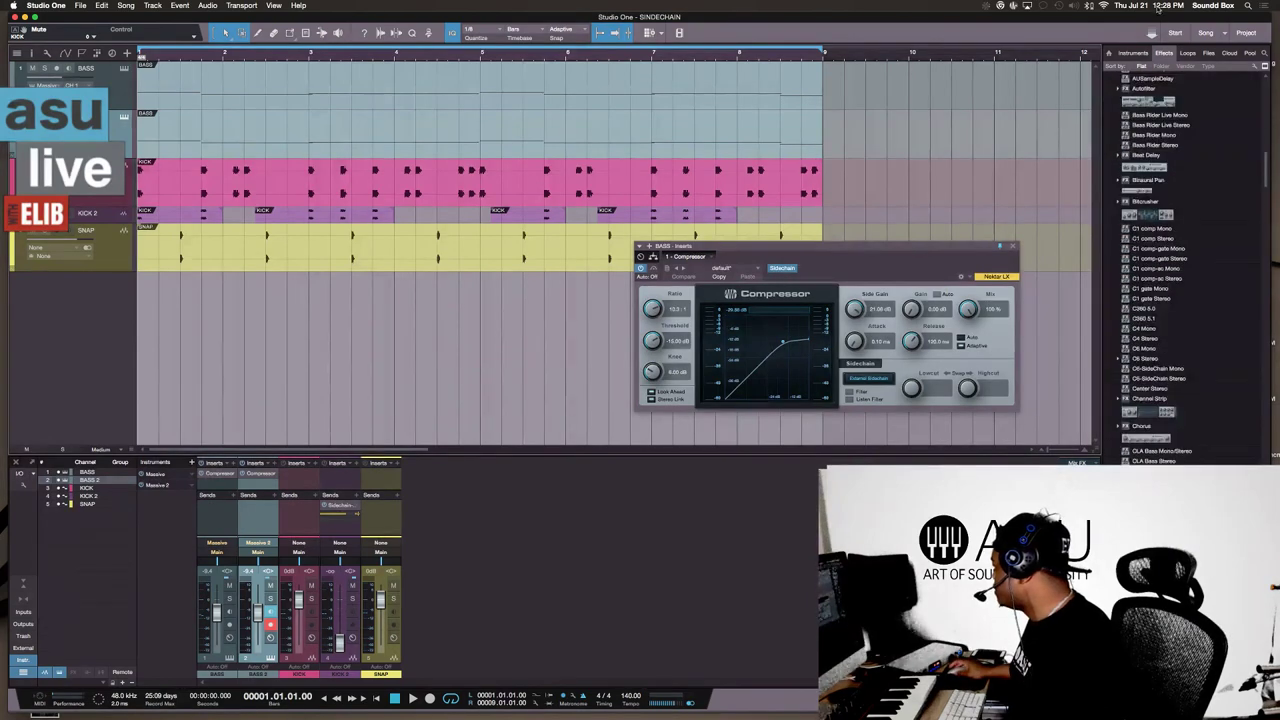
{"action": "scroll", "coordinate": [1221, 280], "scroll_direction": "down", "scroll_amount": 10}
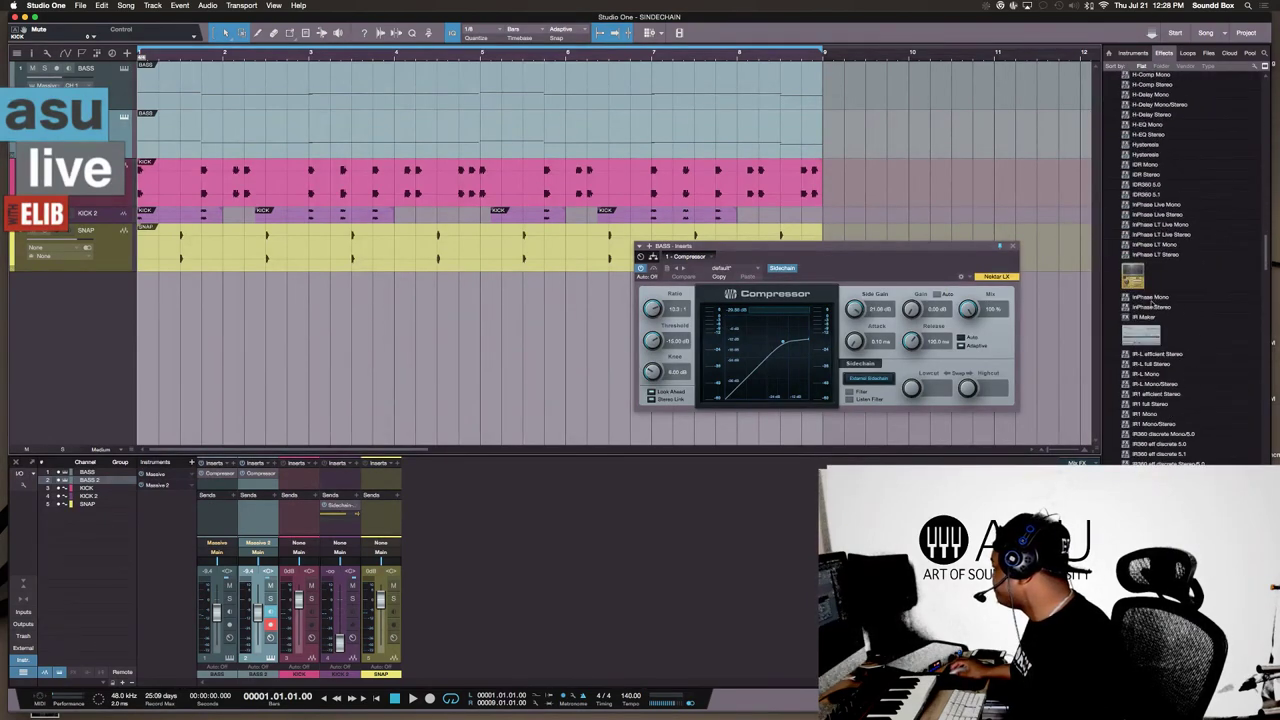
{"action": "scroll", "coordinate": [1192, 291], "scroll_direction": "up", "scroll_amount": 8}
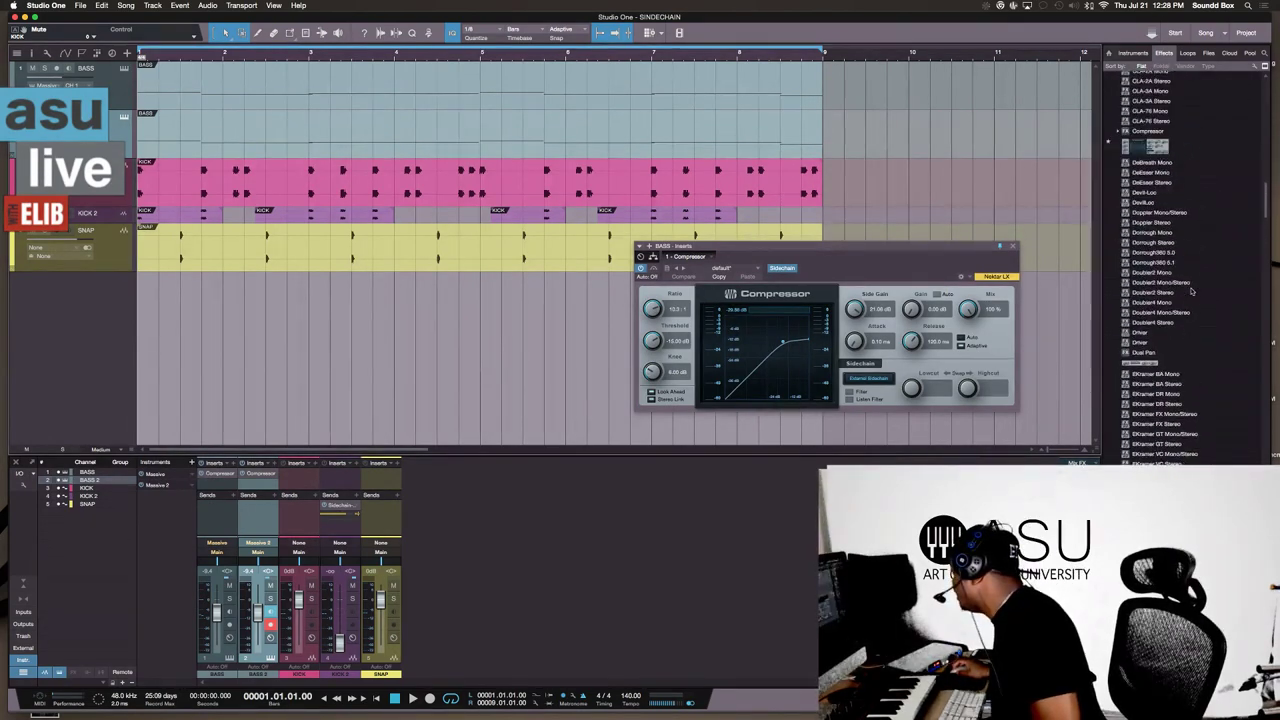
{"action": "scroll", "coordinate": [1191, 291], "scroll_direction": "down", "scroll_amount": 5}
{"action": "scroll", "coordinate": [1185, 300], "scroll_direction": "down", "scroll_amount": 5}
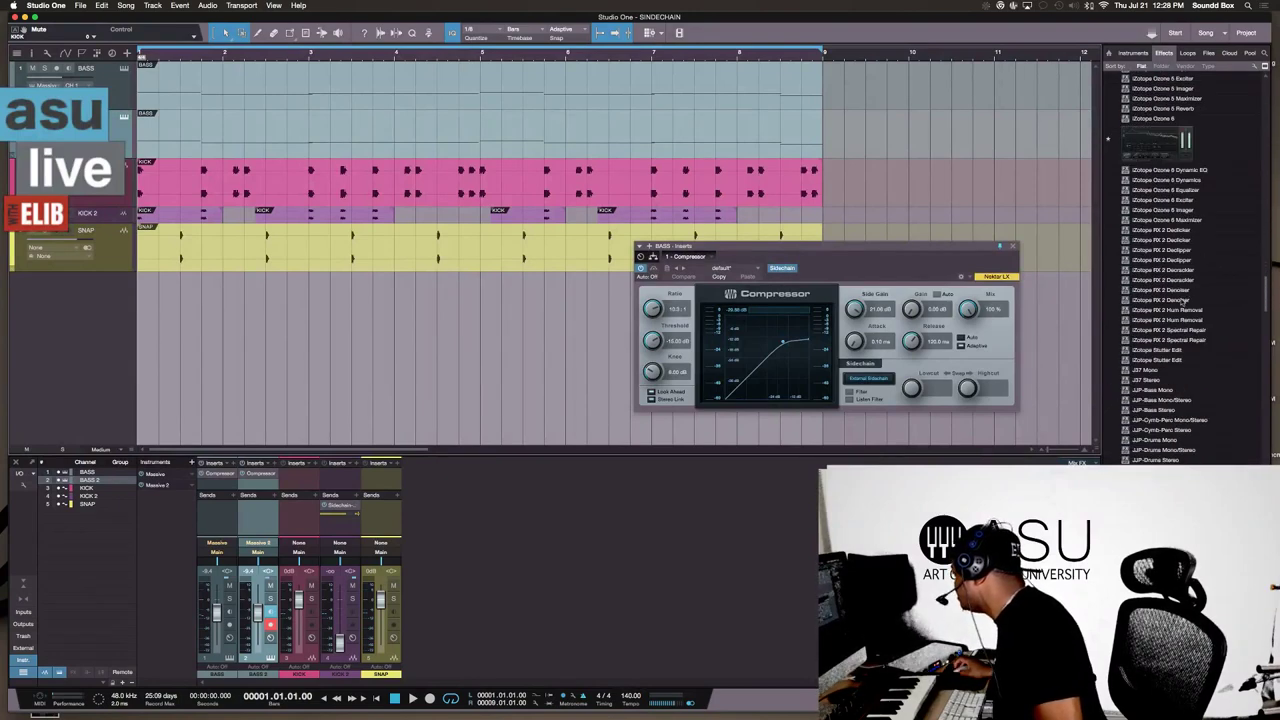
{"action": "left_click", "coordinate": [1264, 54]}
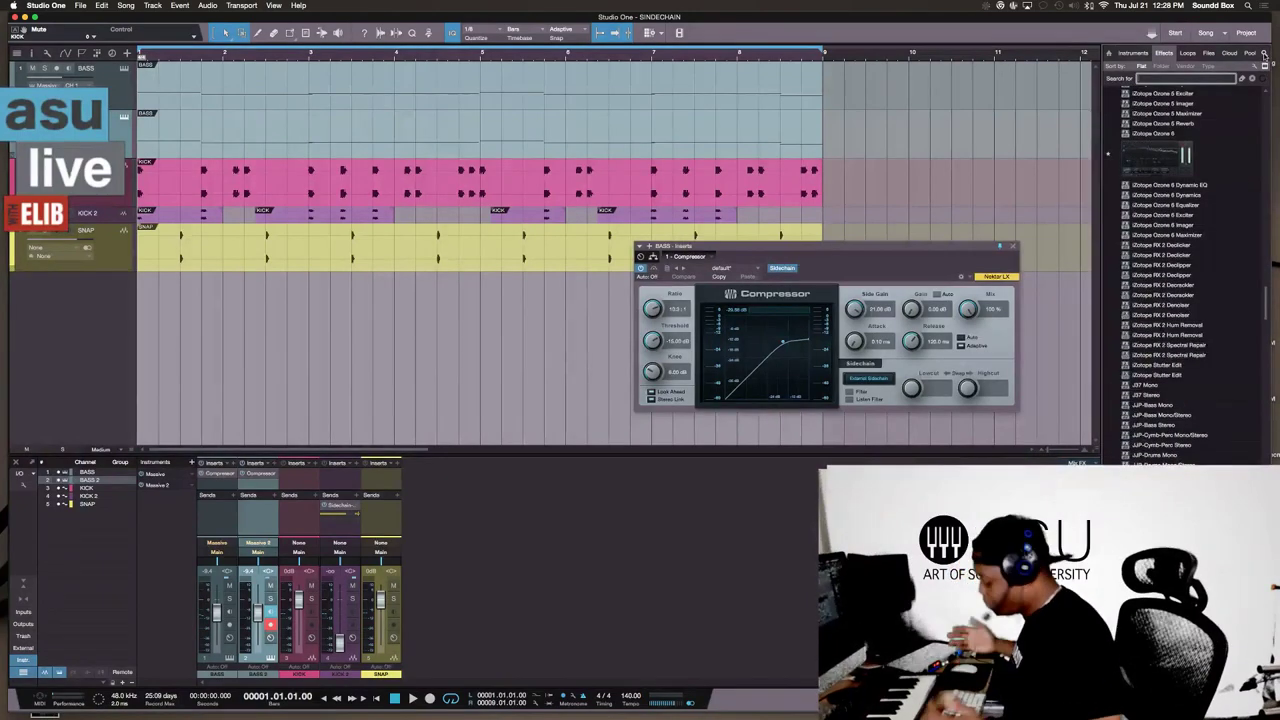
{"action": "type", "text": "co"}
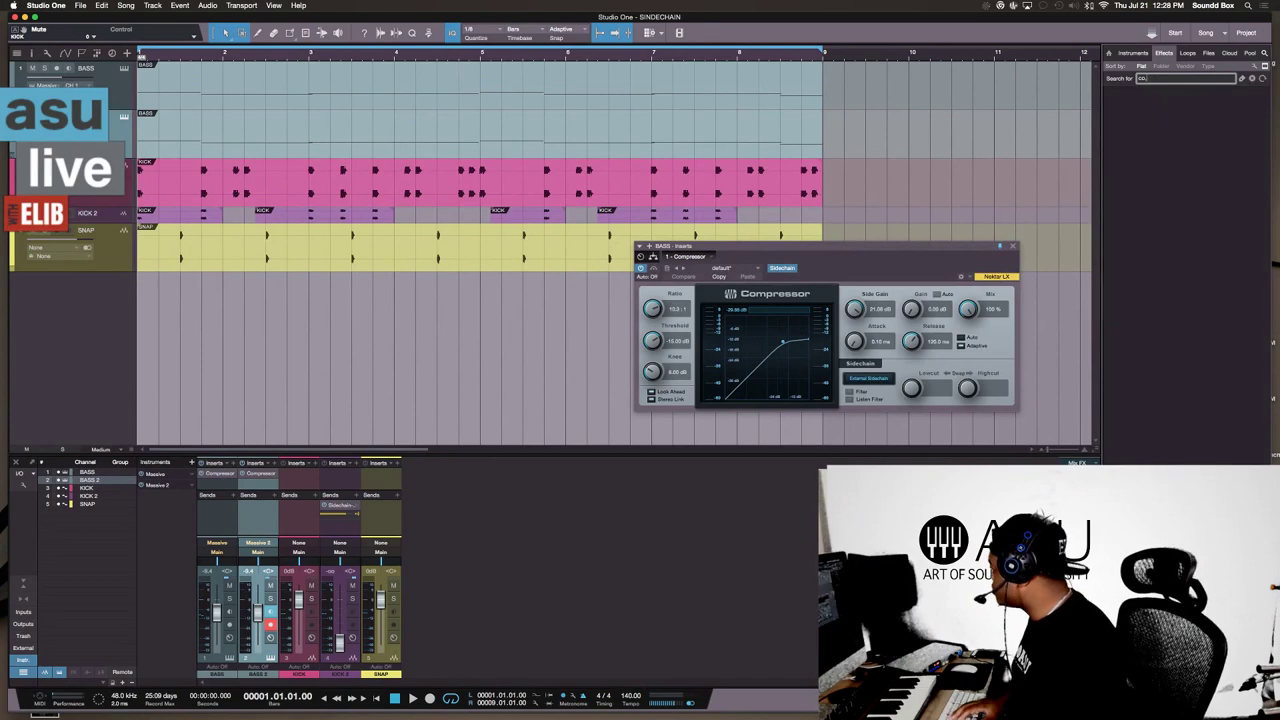
{"action": "type", "text": "mpre"}
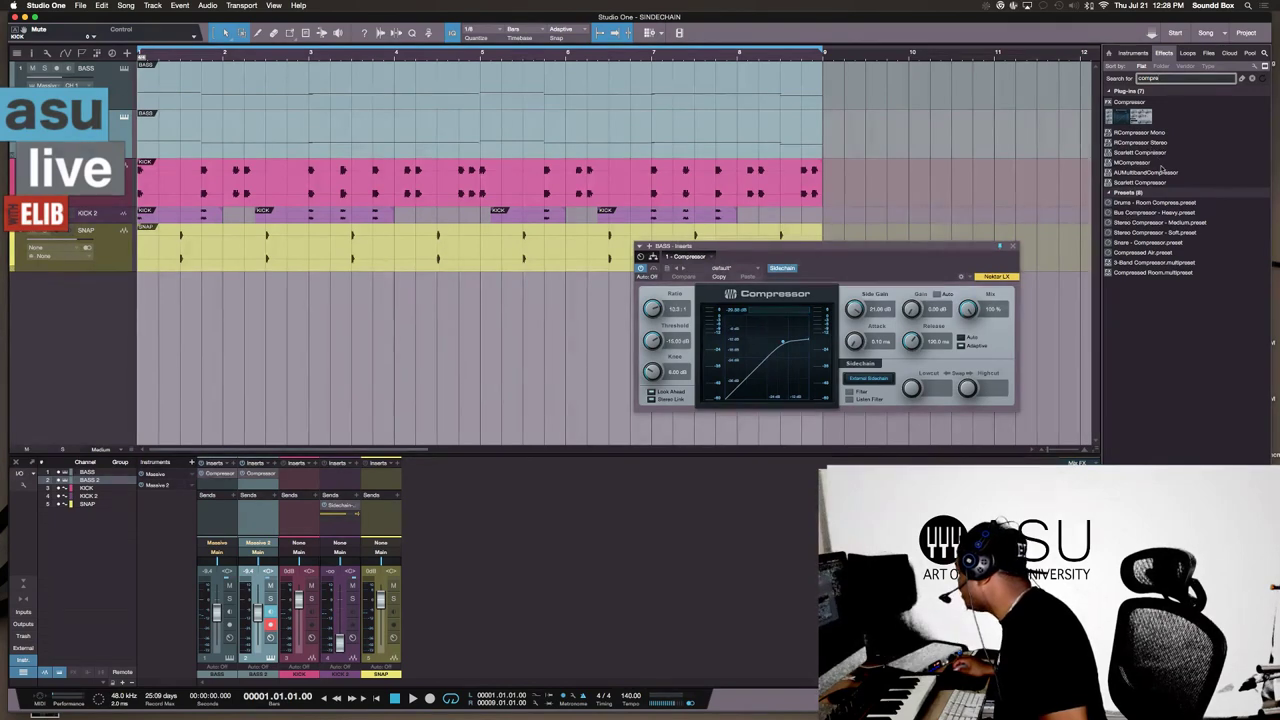
{"action": "left_click", "coordinate": [1157, 136]}
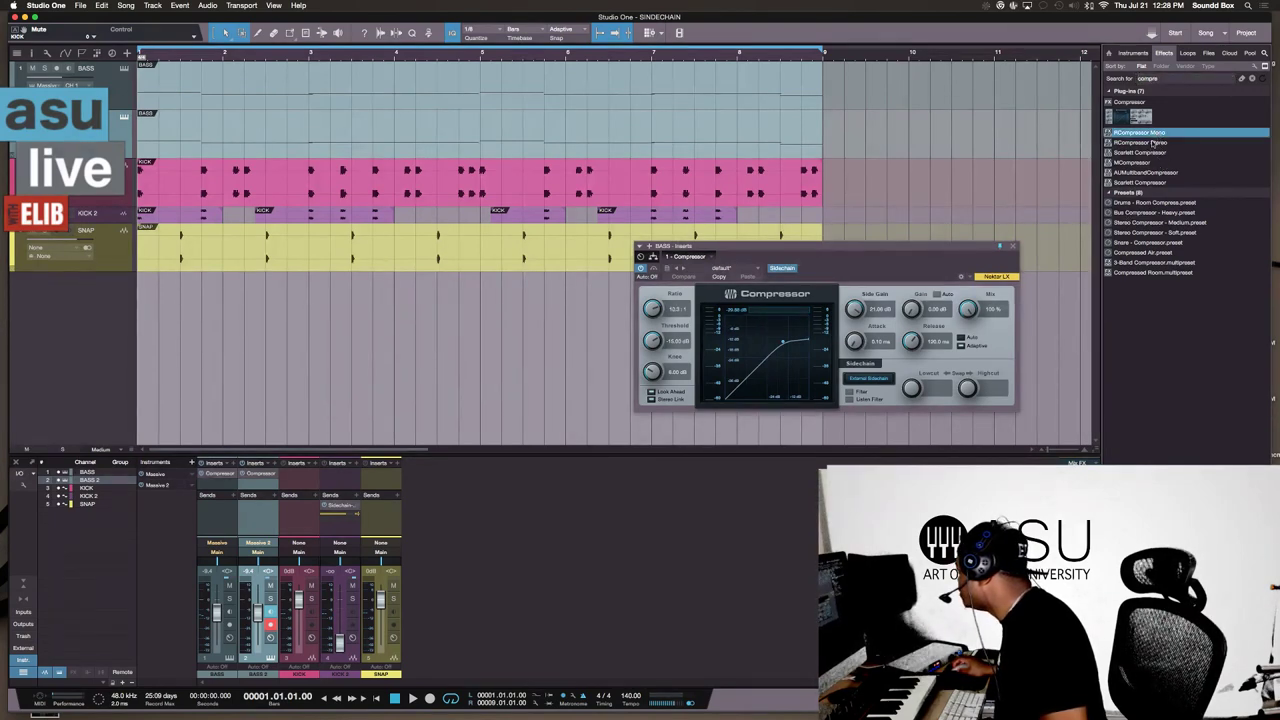
{"action": "left_click_drag", "start_coordinate": [1160, 146], "coordinate": [260, 477]}
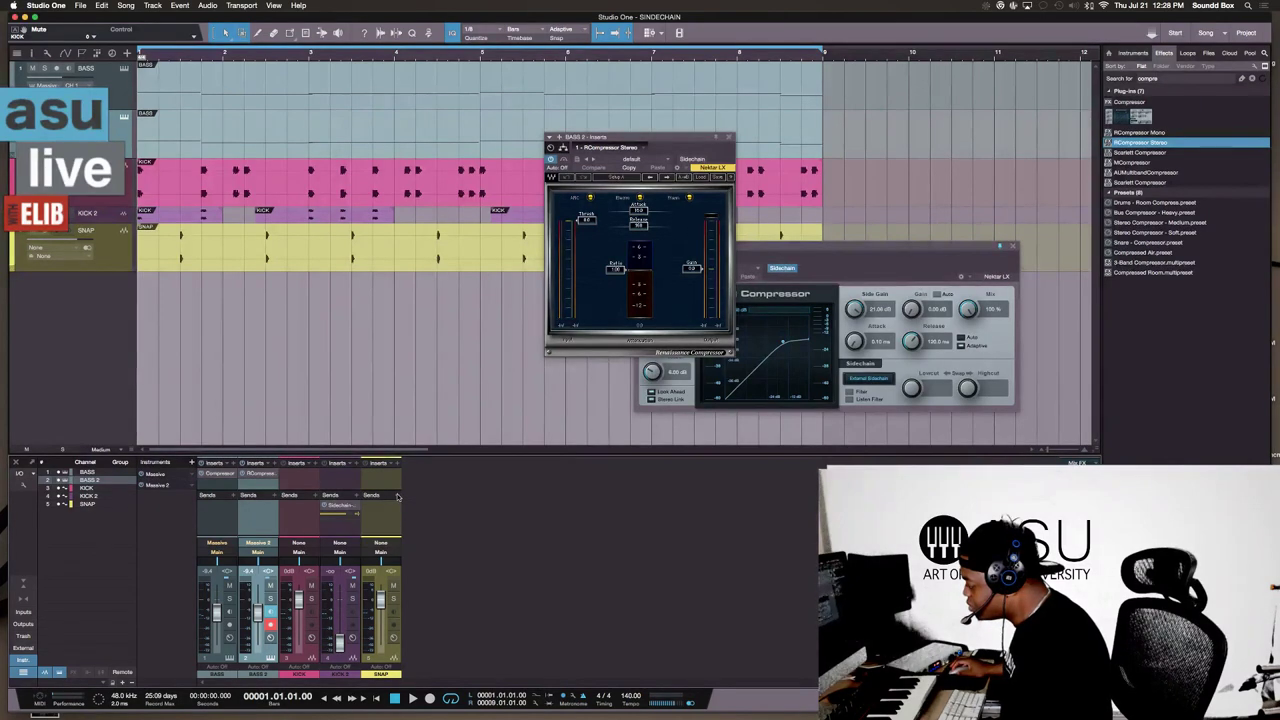
Step: Add a send on the KICK channel to the stereo aux input of BASS 2's RCompressor Stereo
{"action": "left_click", "coordinate": [315, 497]}
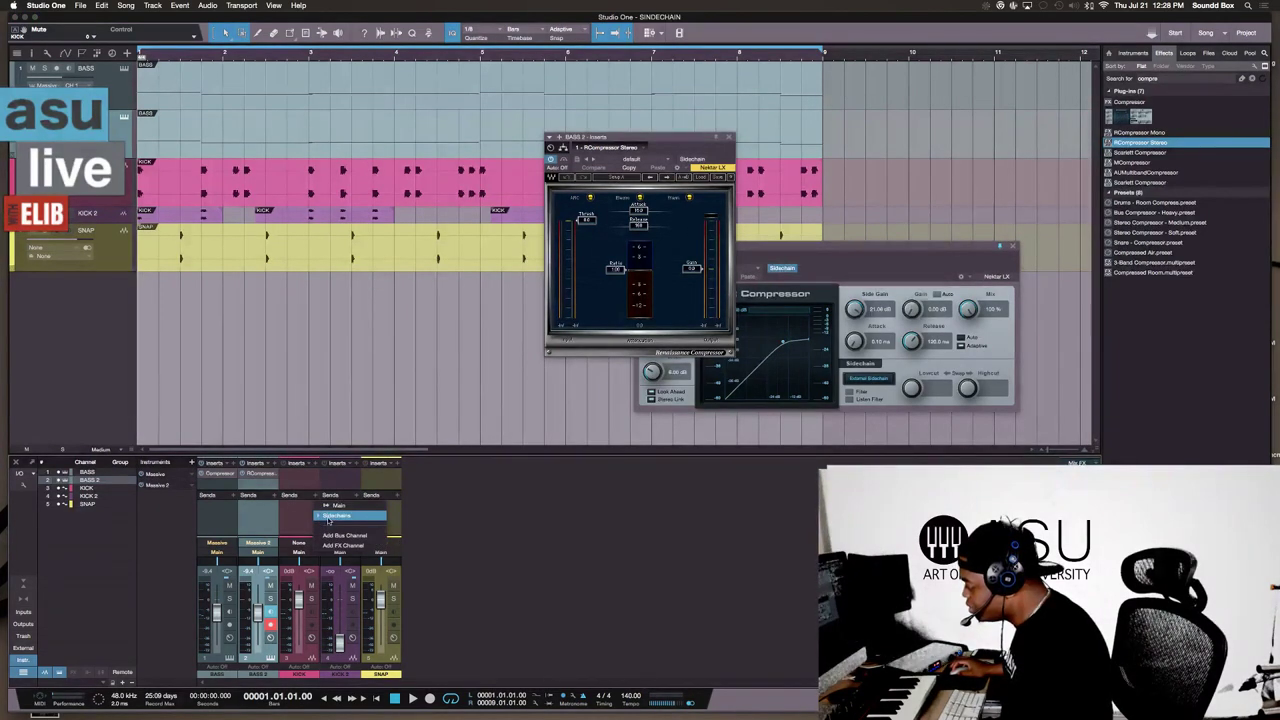
{"action": "mouse_move", "coordinate": [328, 518]}
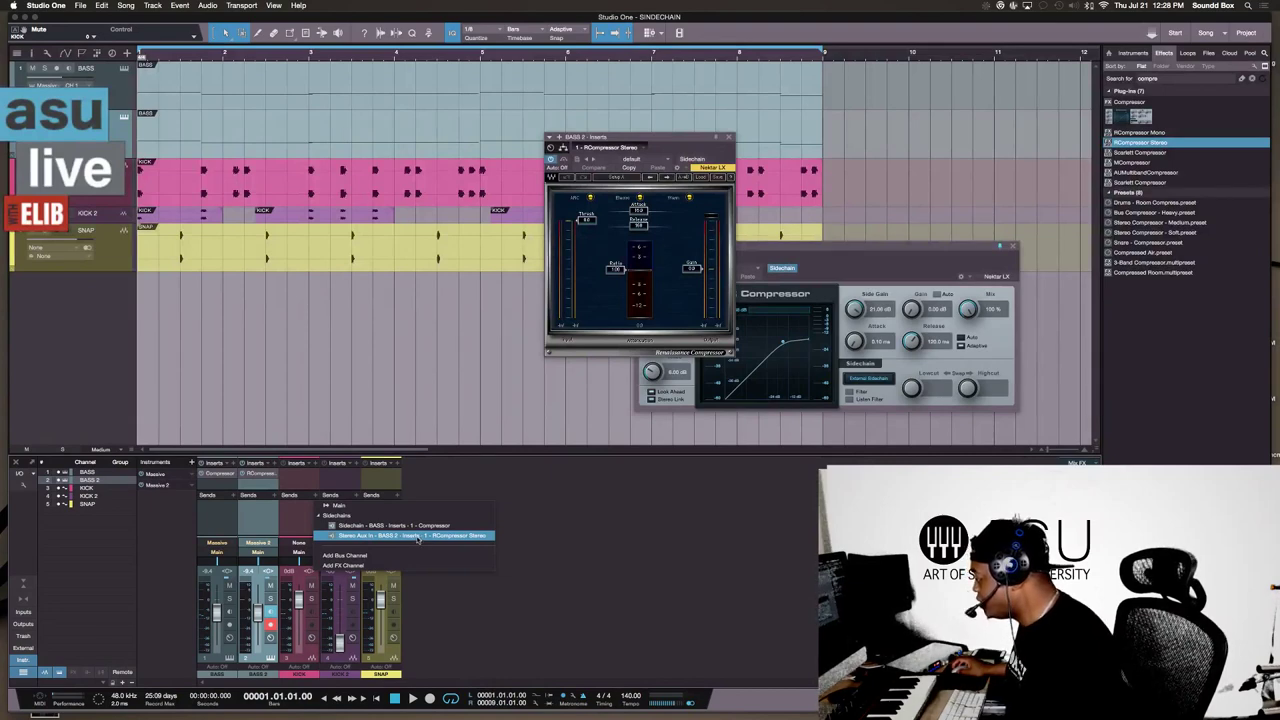
{"action": "left_click", "coordinate": [449, 536]}
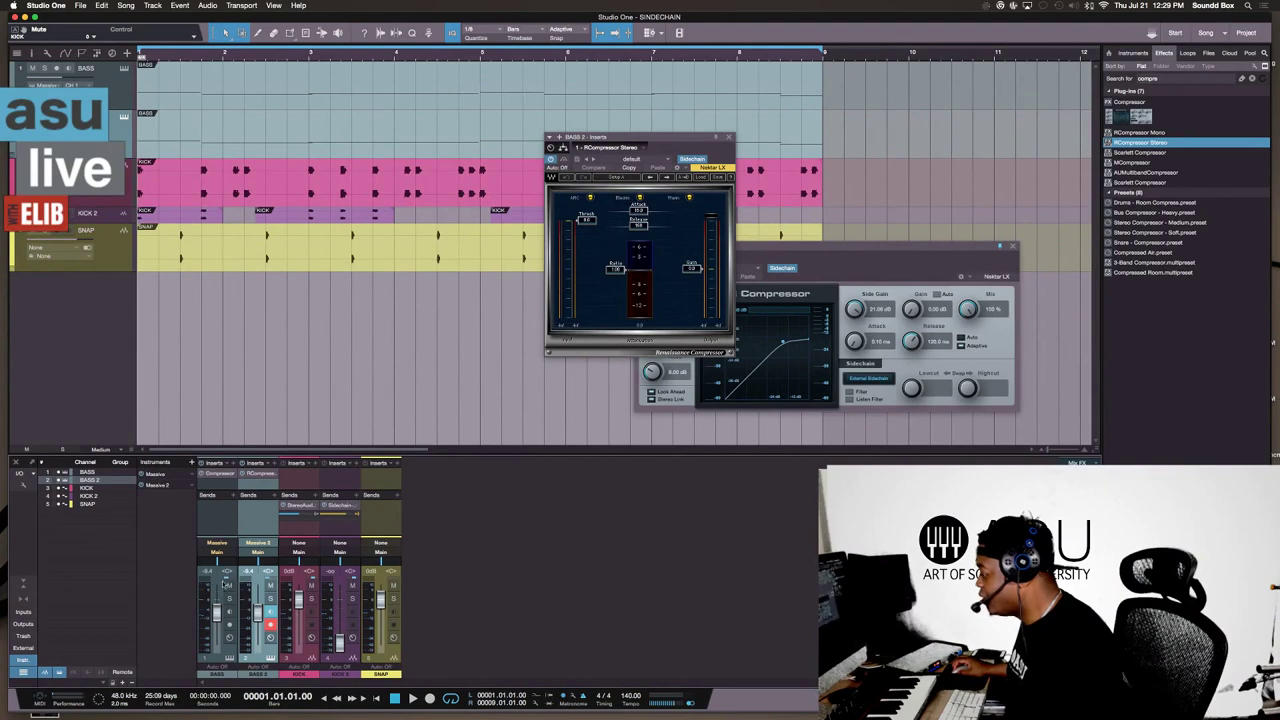
Step: Play the song with the original BASS muted, raise RCompressor's ratio and lower its threshold to about -46 dB, stopping playback at the end
{"action": "key", "text": "space"}
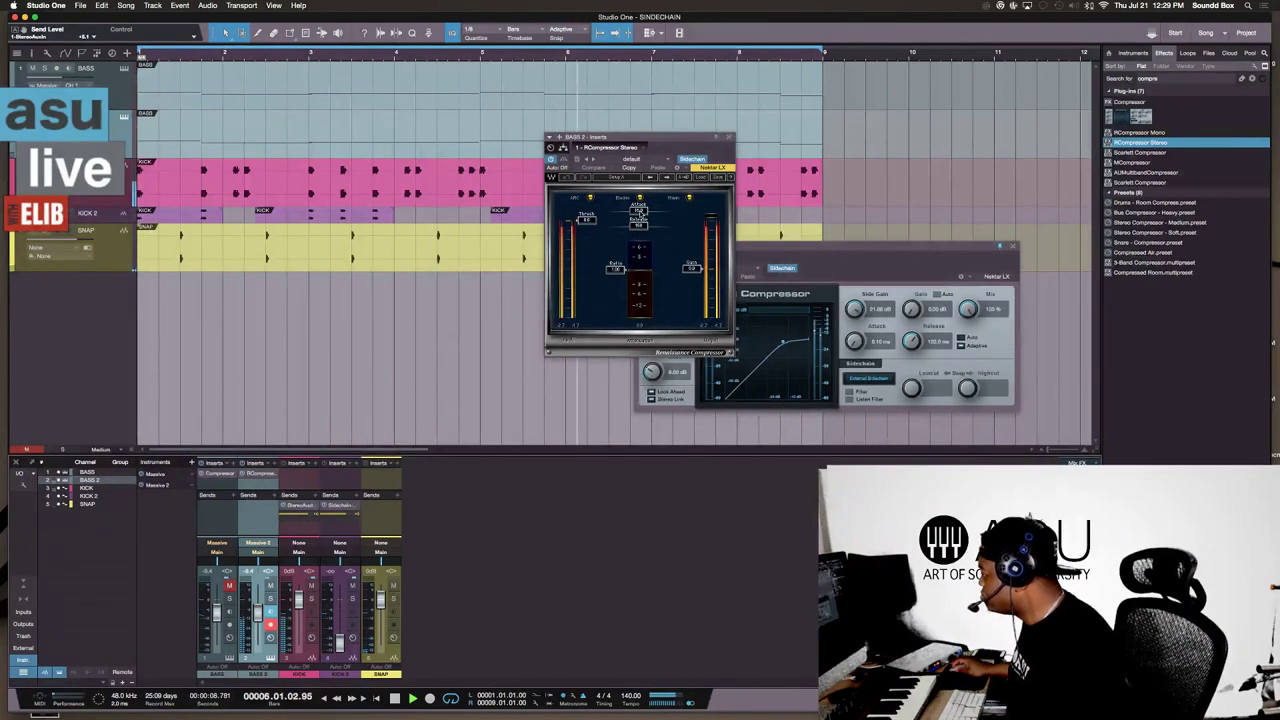
{"action": "left_click_drag", "start_coordinate": [586, 219], "coordinate": [620, 302]}
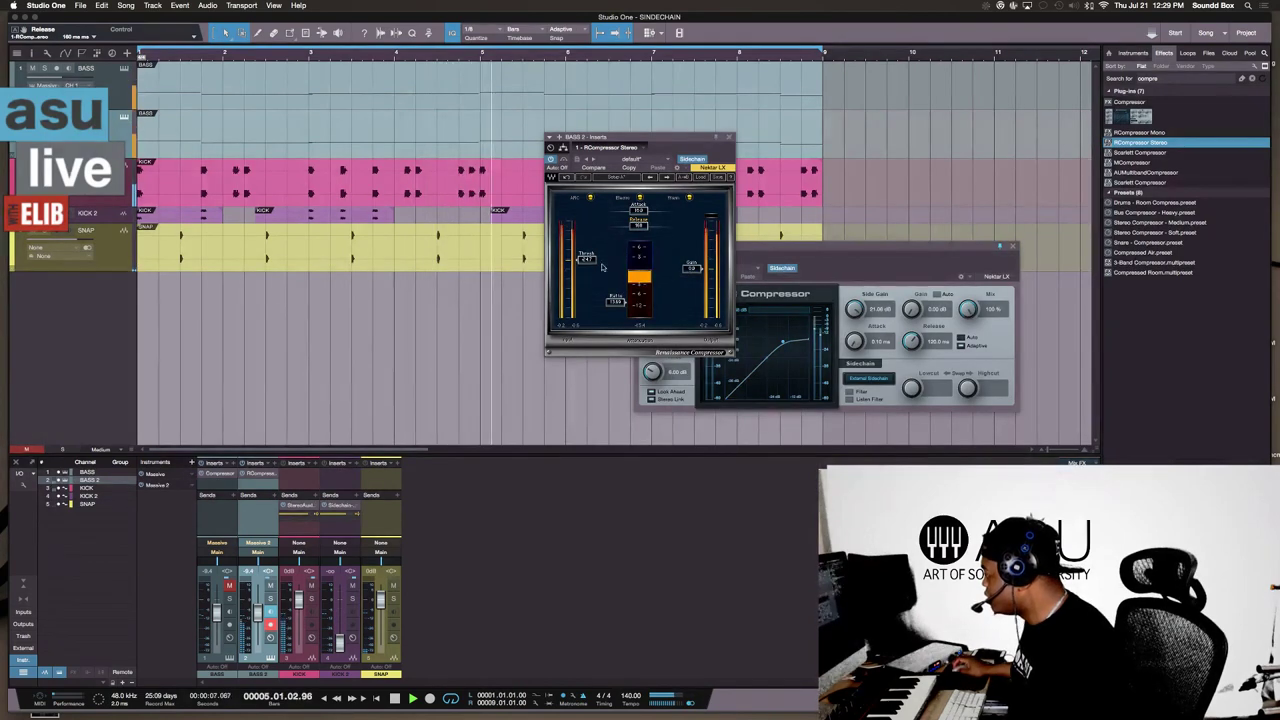
{"action": "left_click_drag", "start_coordinate": [588, 260], "coordinate": [589, 297]}
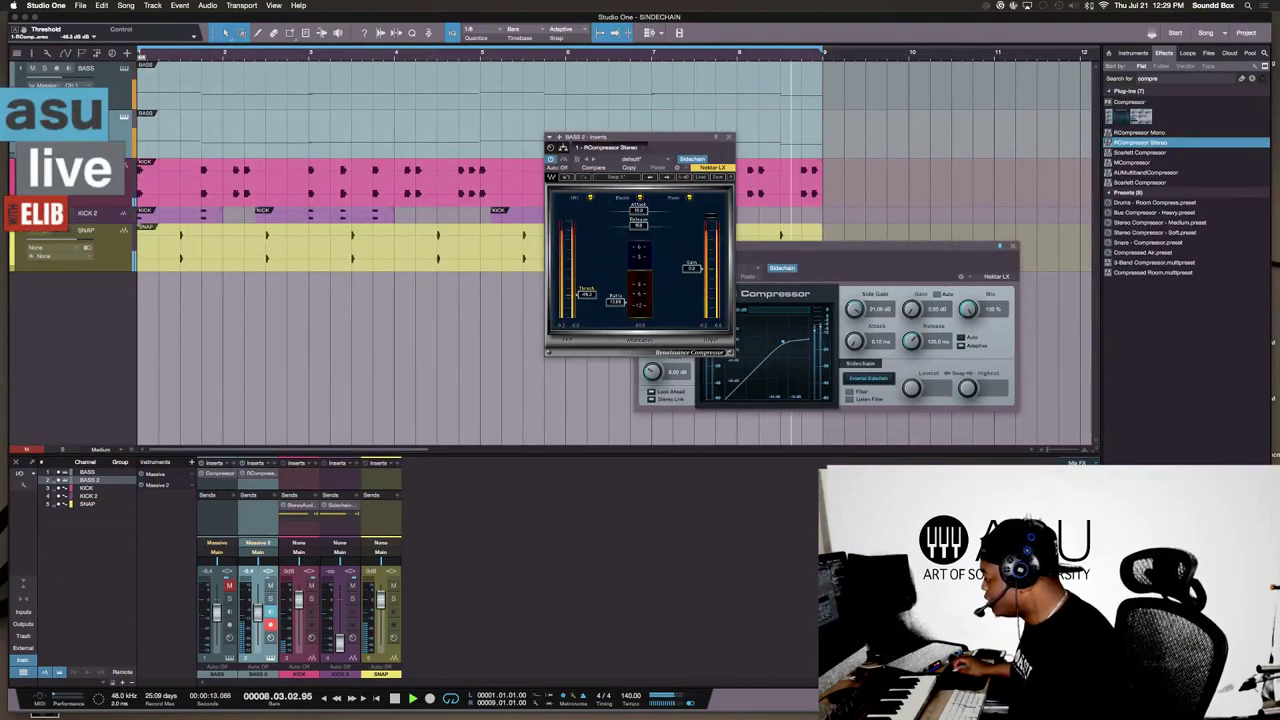
{"action": "key", "text": "space"}
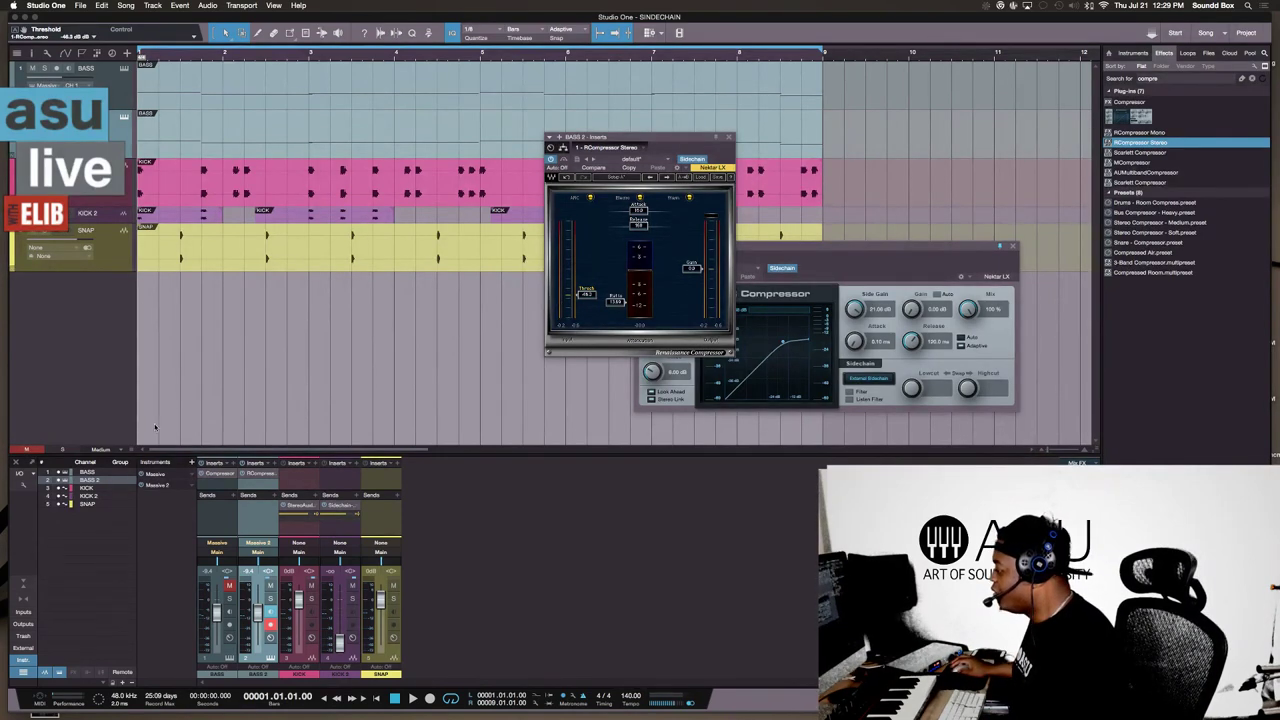
Step: Replace RCompressor Stereo on BASS 2 with Solid Bus Comp from Native Instruments, clearing the effects search and sorting the effects by vendor
{"action": "right_click", "coordinate": [275, 476]}
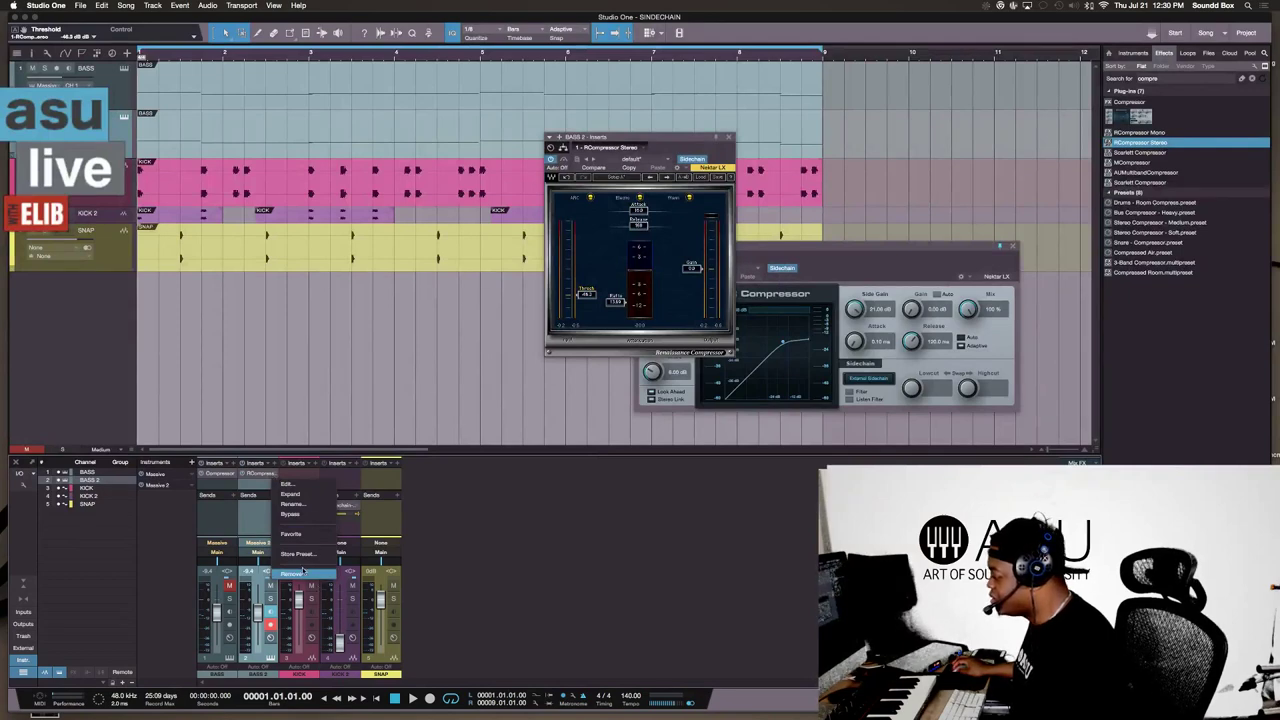
{"action": "left_click", "coordinate": [300, 573]}
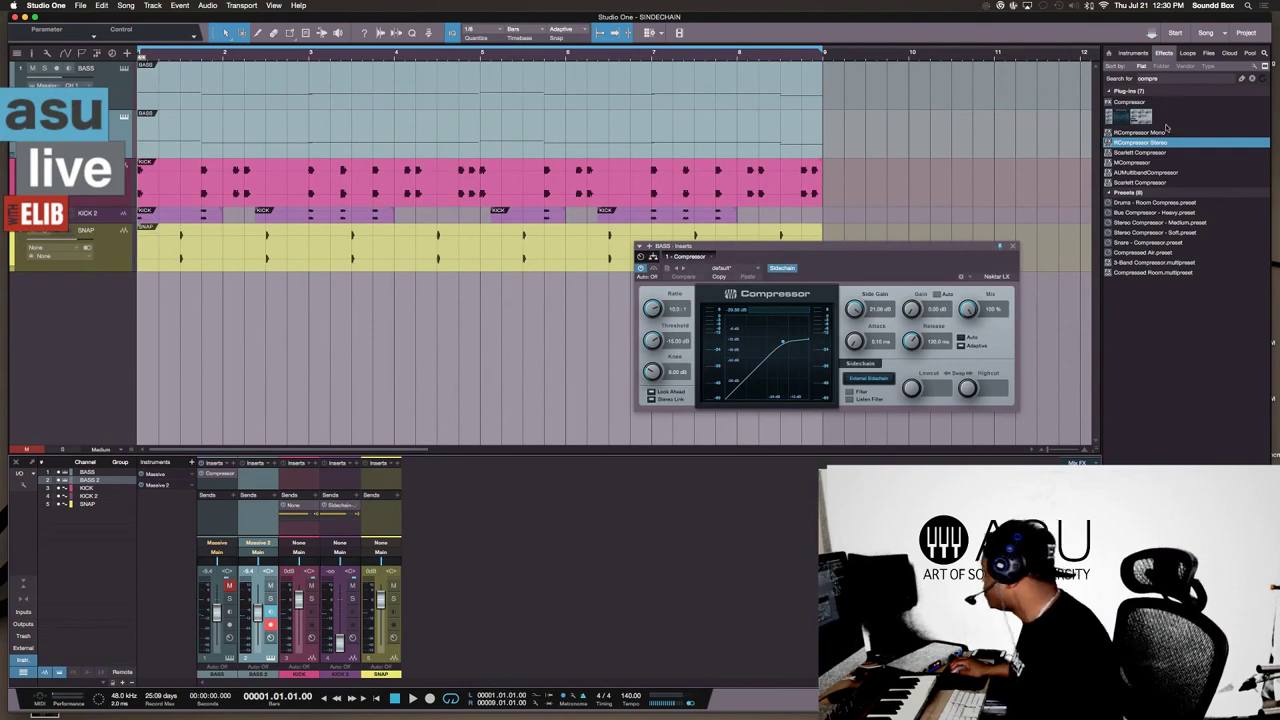
{"action": "left_click", "coordinate": [1162, 78]}
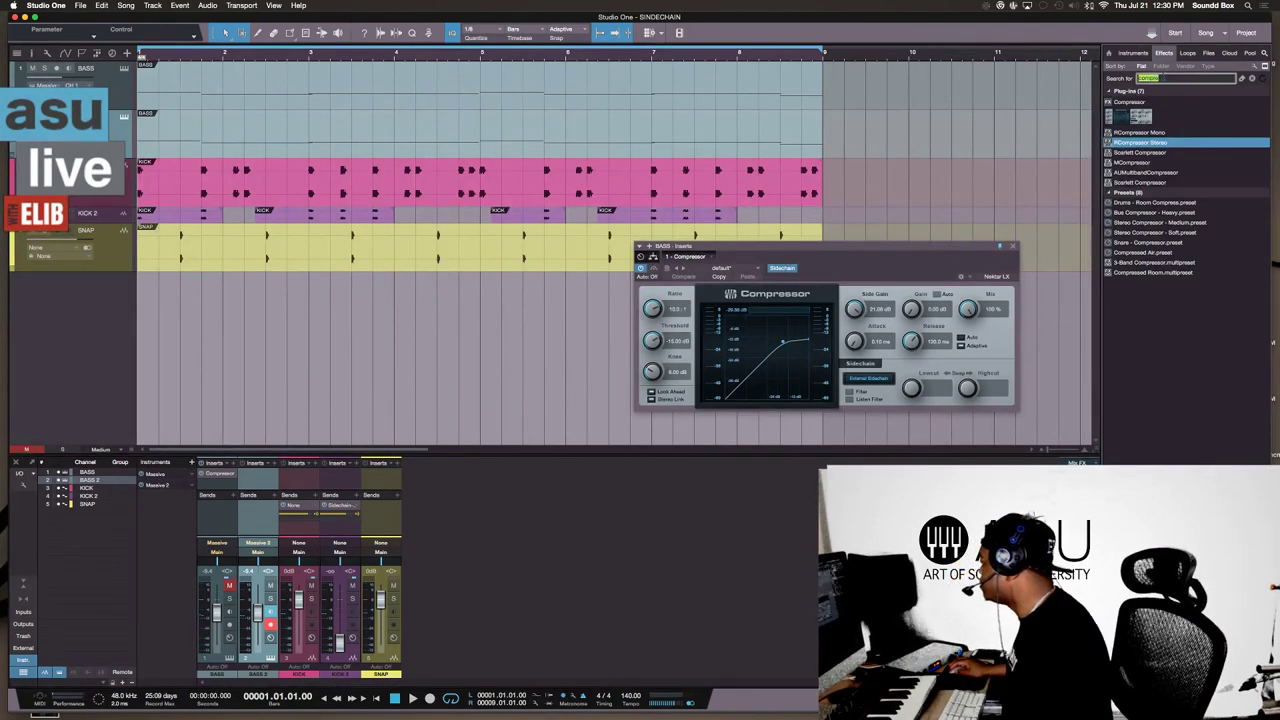
{"action": "key", "text": "BackSpace"}
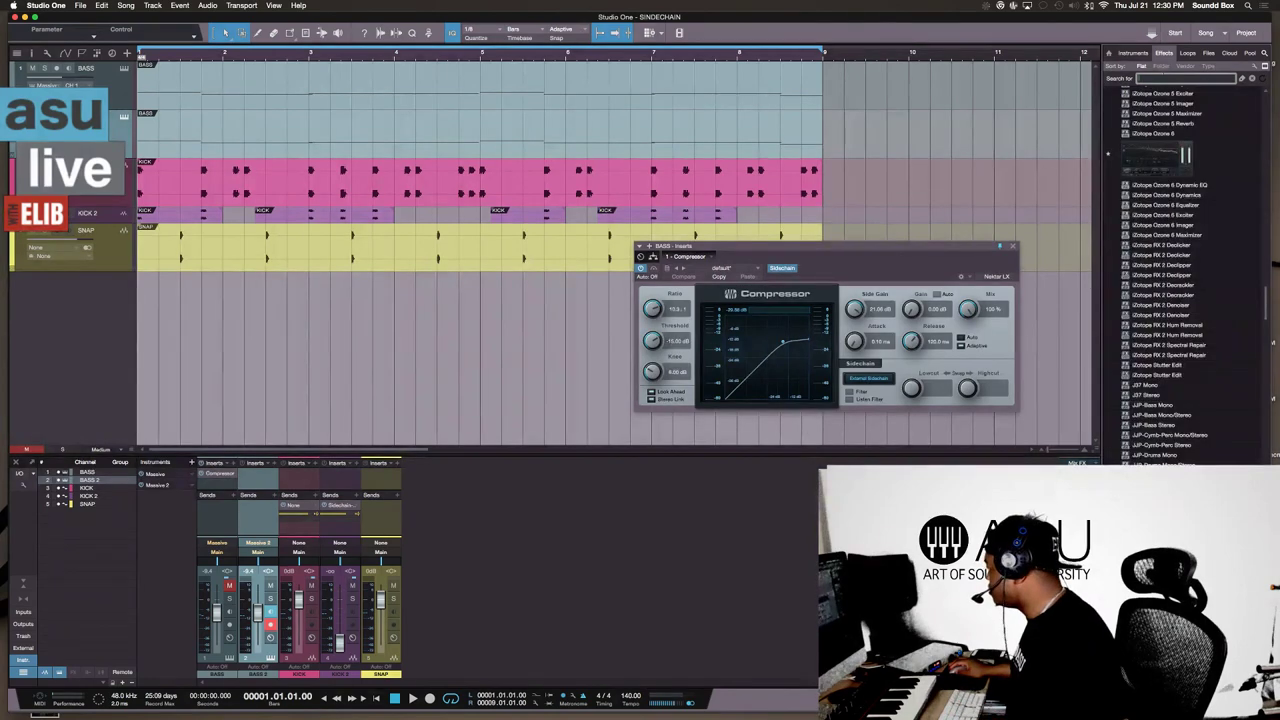
{"action": "left_click", "coordinate": [1157, 75]}
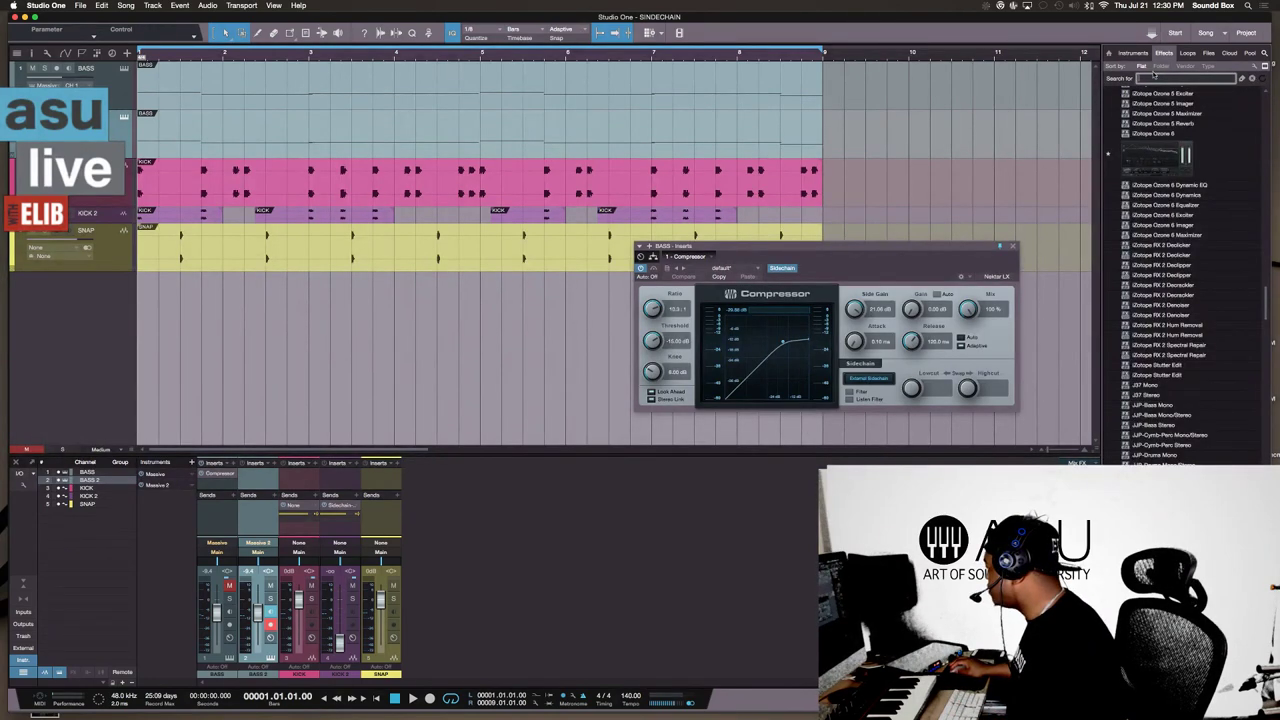
{"action": "left_click", "coordinate": [1191, 66]}
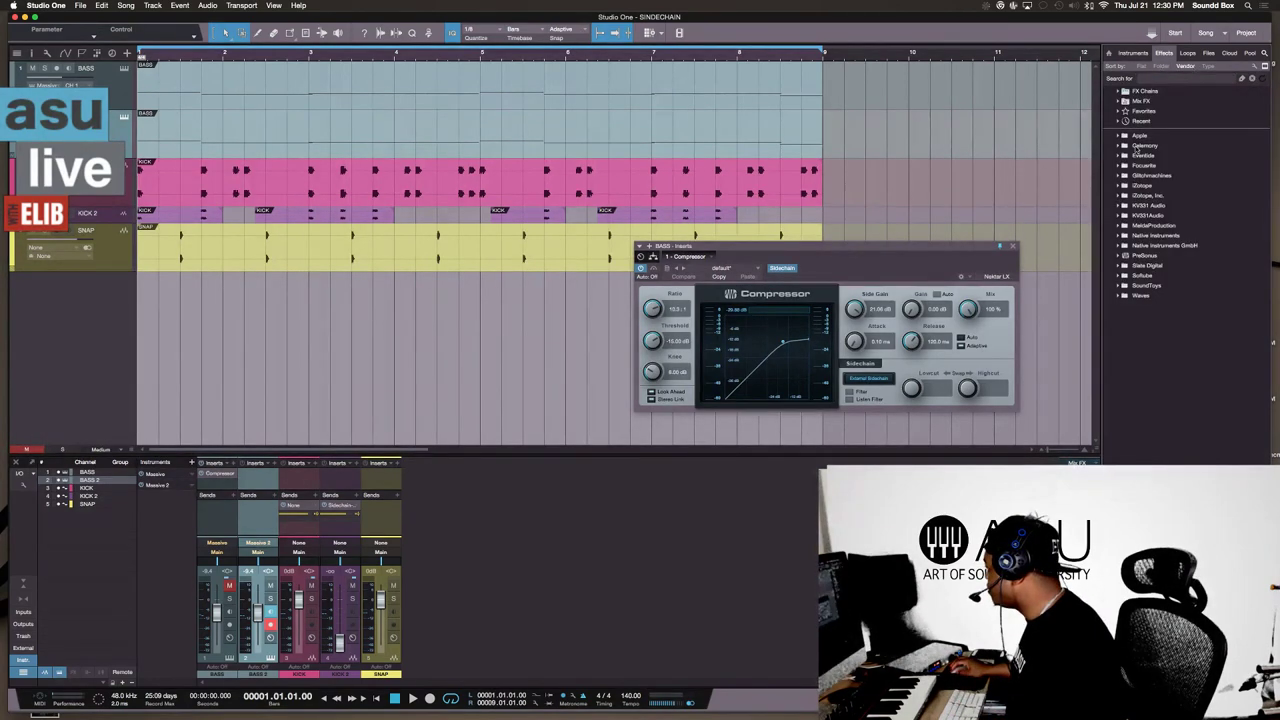
{"action": "left_click", "coordinate": [1125, 236]}
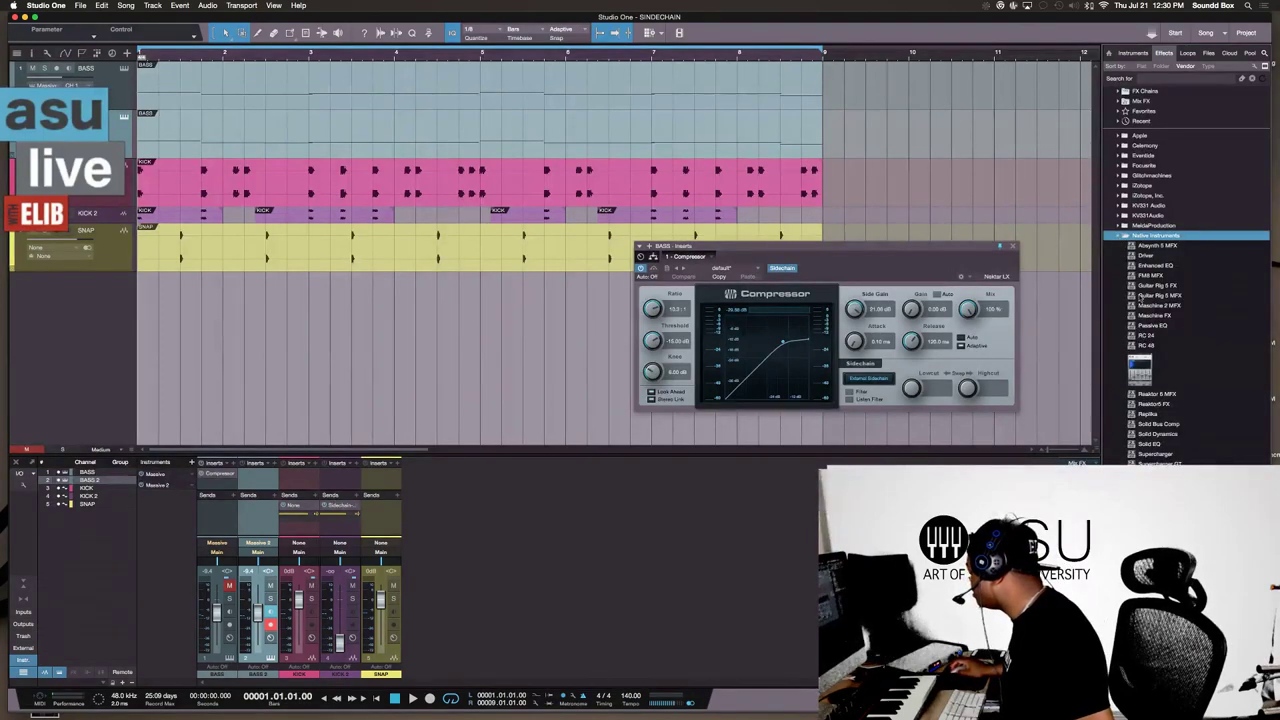
{"action": "left_click", "coordinate": [1158, 424]}
{"action": "left_click_drag", "start_coordinate": [1168, 425], "coordinate": [278, 476]}
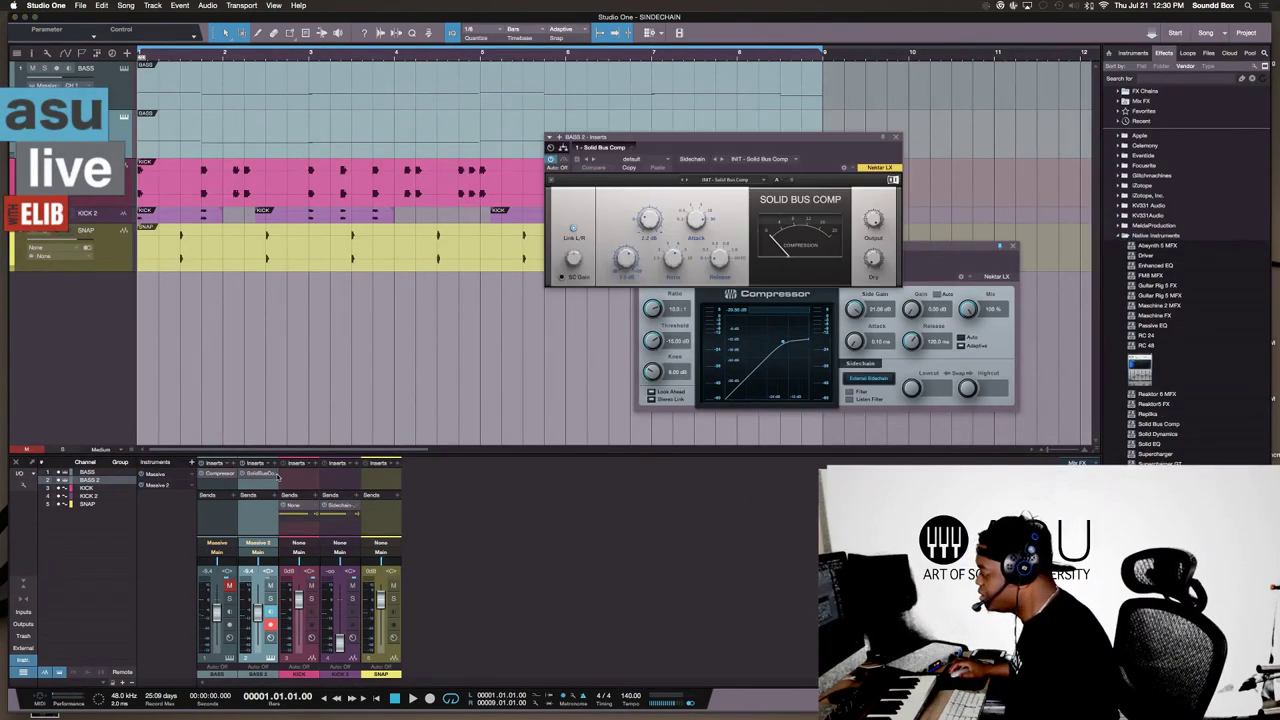
Step: Route the KICK channel's empty send to the sidechain of Solid Bus Comp on BASS 2
{"action": "left_click", "coordinate": [316, 512]}
{"action": "mouse_move", "coordinate": [322, 526]}
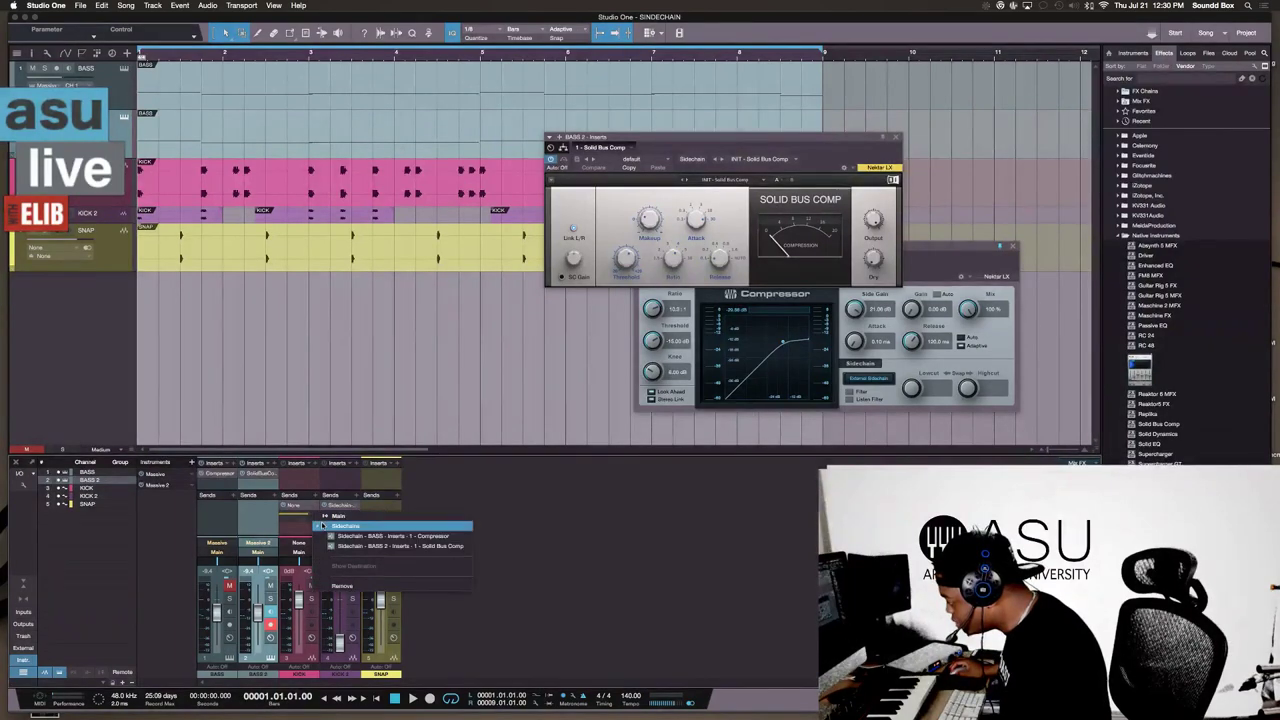
{"action": "left_click", "coordinate": [369, 547]}
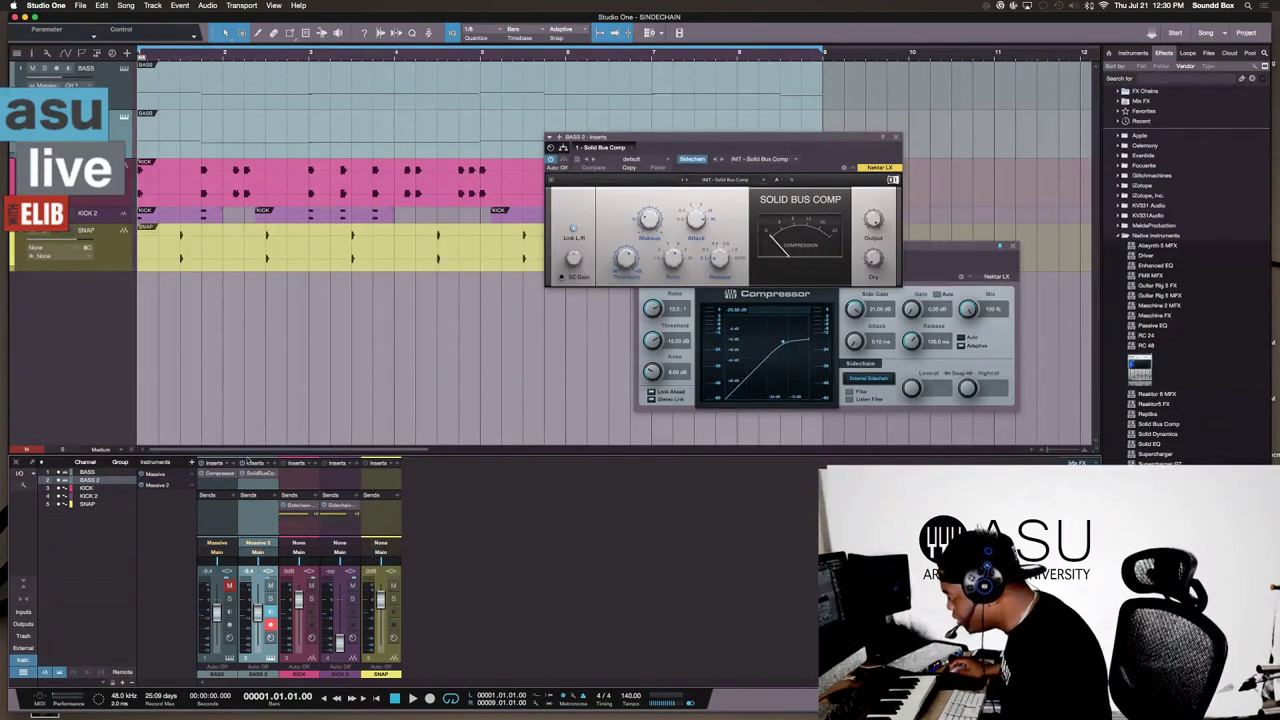
Step: Play the song, adjust Solid Bus Comp's threshold, attack and ratio, and restart playback
{"action": "key", "text": "space"}
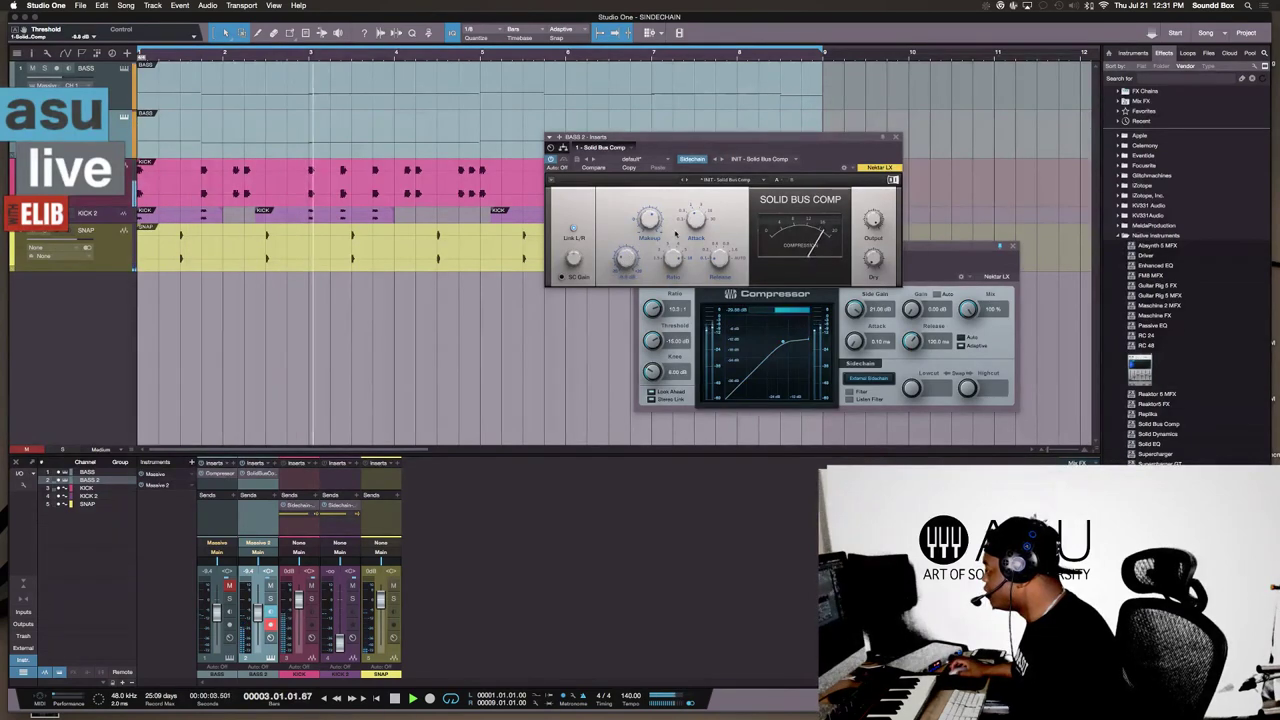
{"action": "left_click_drag", "start_coordinate": [695, 224], "coordinate": [695, 211]}
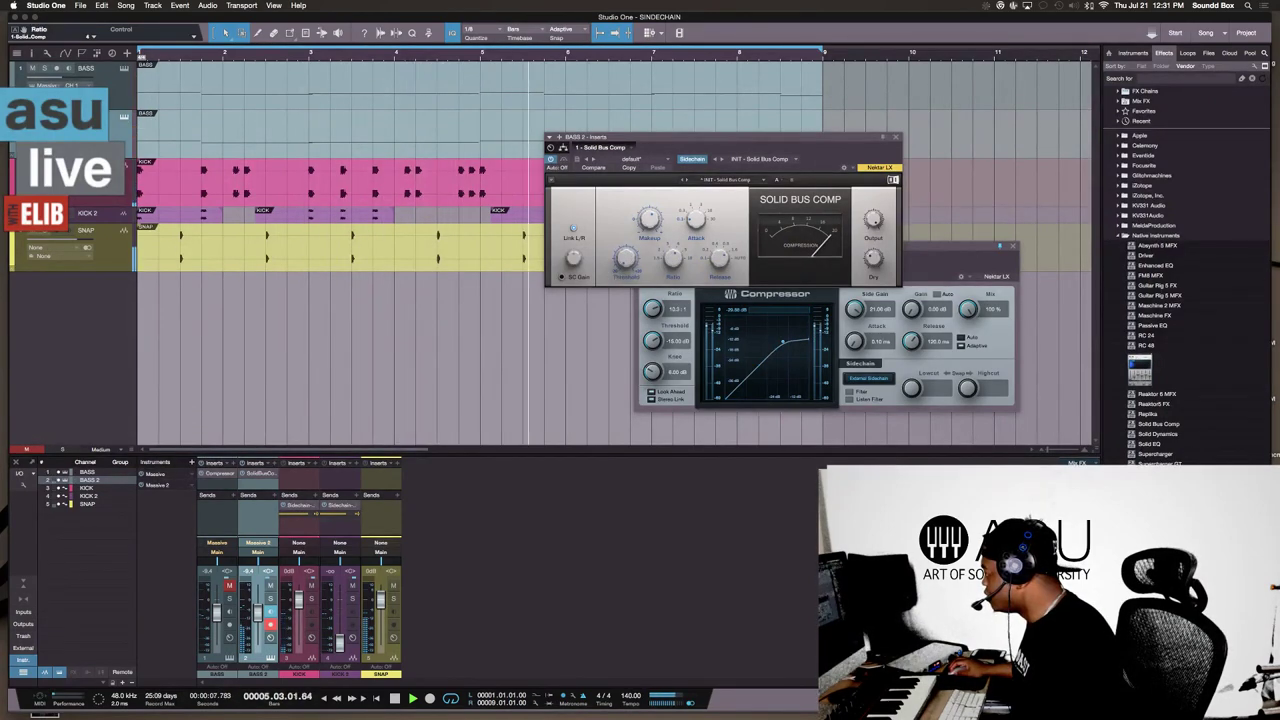
{"action": "key", "text": "space"}
{"action": "key", "text": "space"}
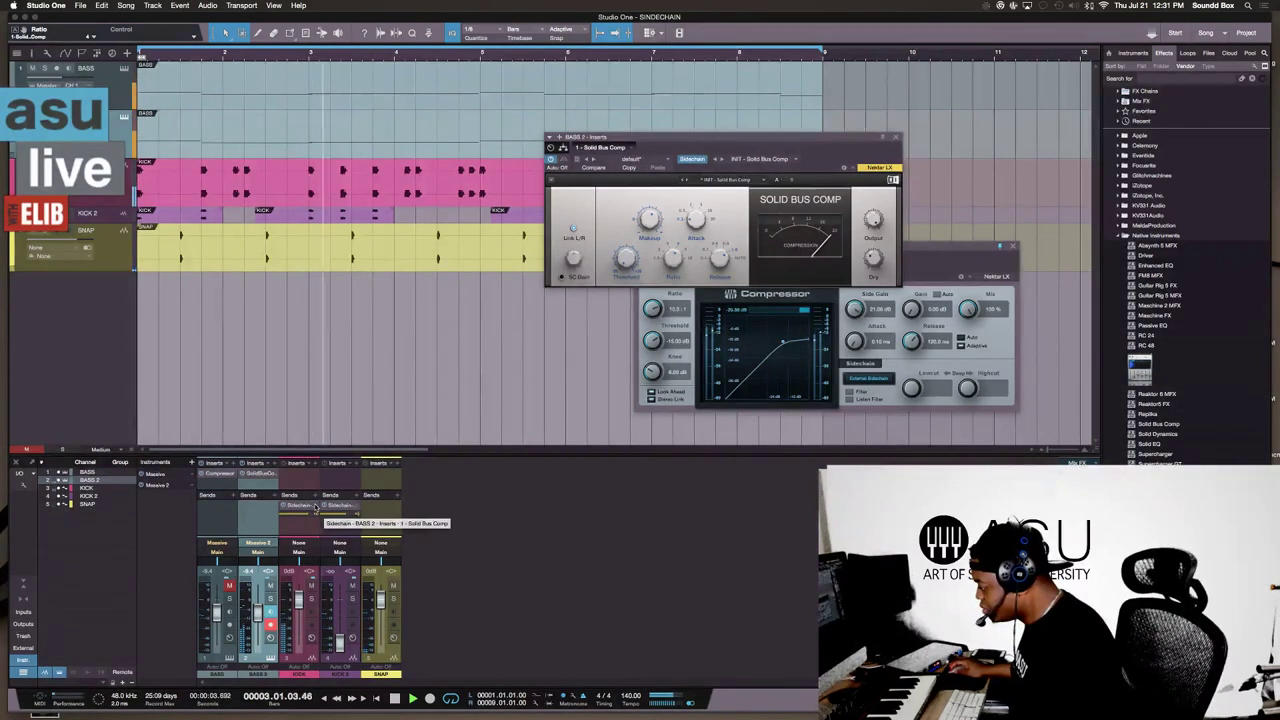
Step: During playback, reselect the BASS 2 Solid Bus Comp sidechain as the destination of the KICK send
{"action": "left_click", "coordinate": [316, 507]}
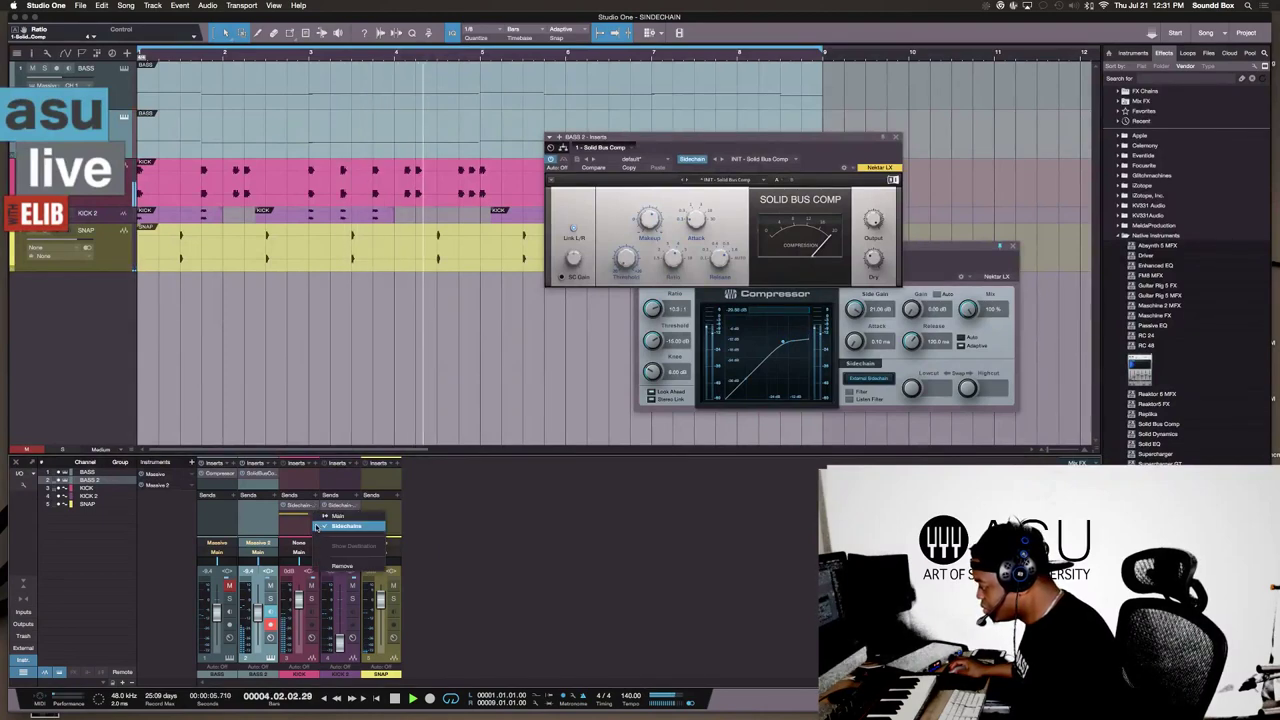
{"action": "mouse_move", "coordinate": [318, 526]}
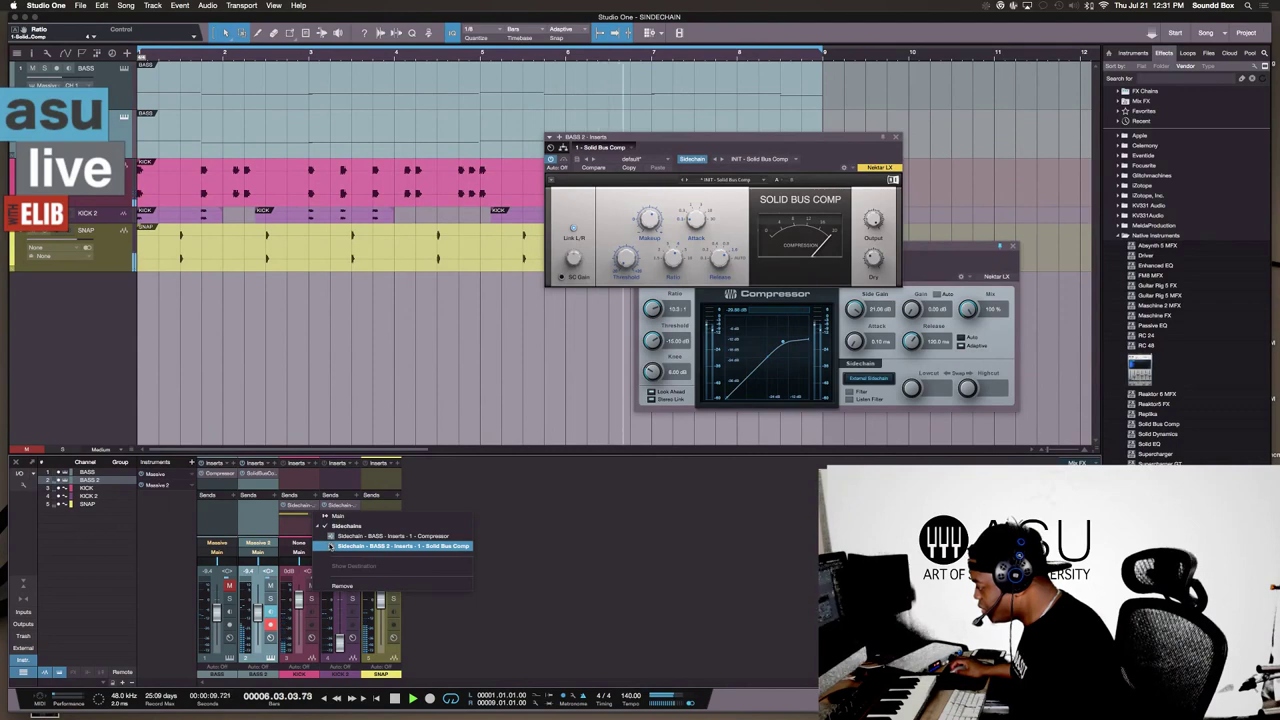
{"action": "left_click", "coordinate": [330, 546]}
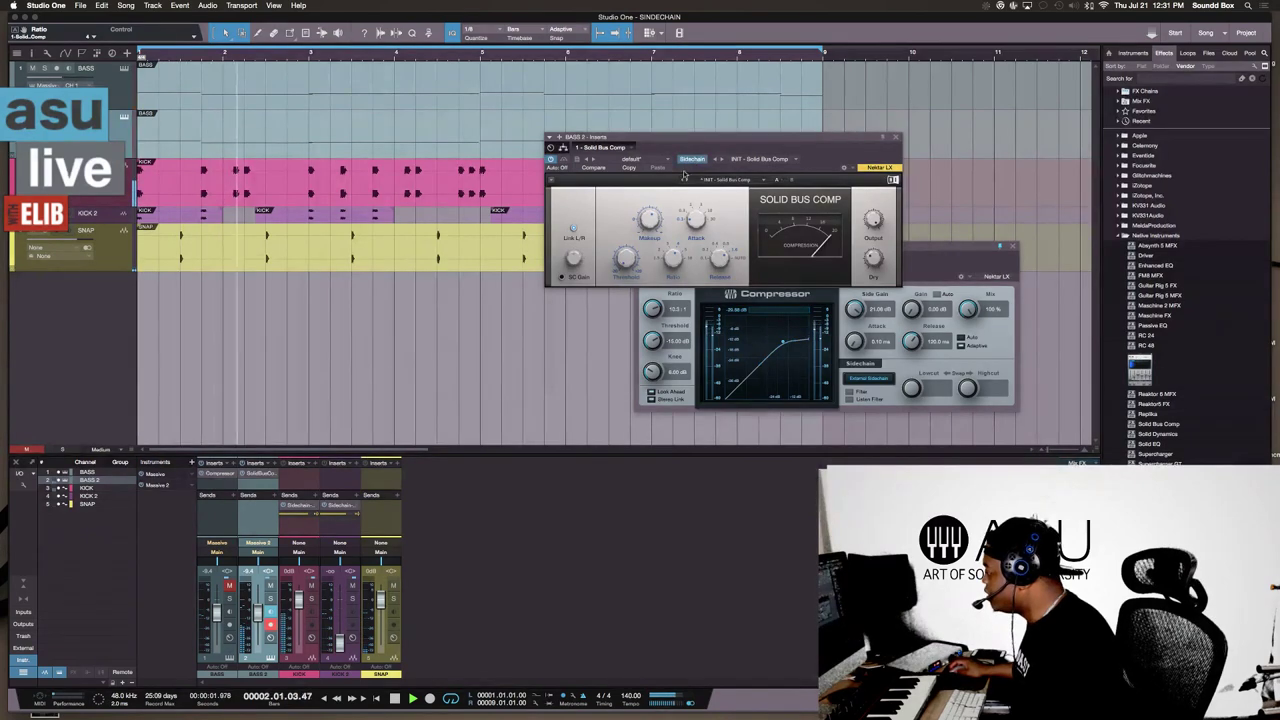
Step: Restart the song, adjust Solid Bus Comp's makeup and threshold on BASS 2 while it plays, and stop playback
{"action": "key", "text": "space"}
{"action": "key", "text": "space"}
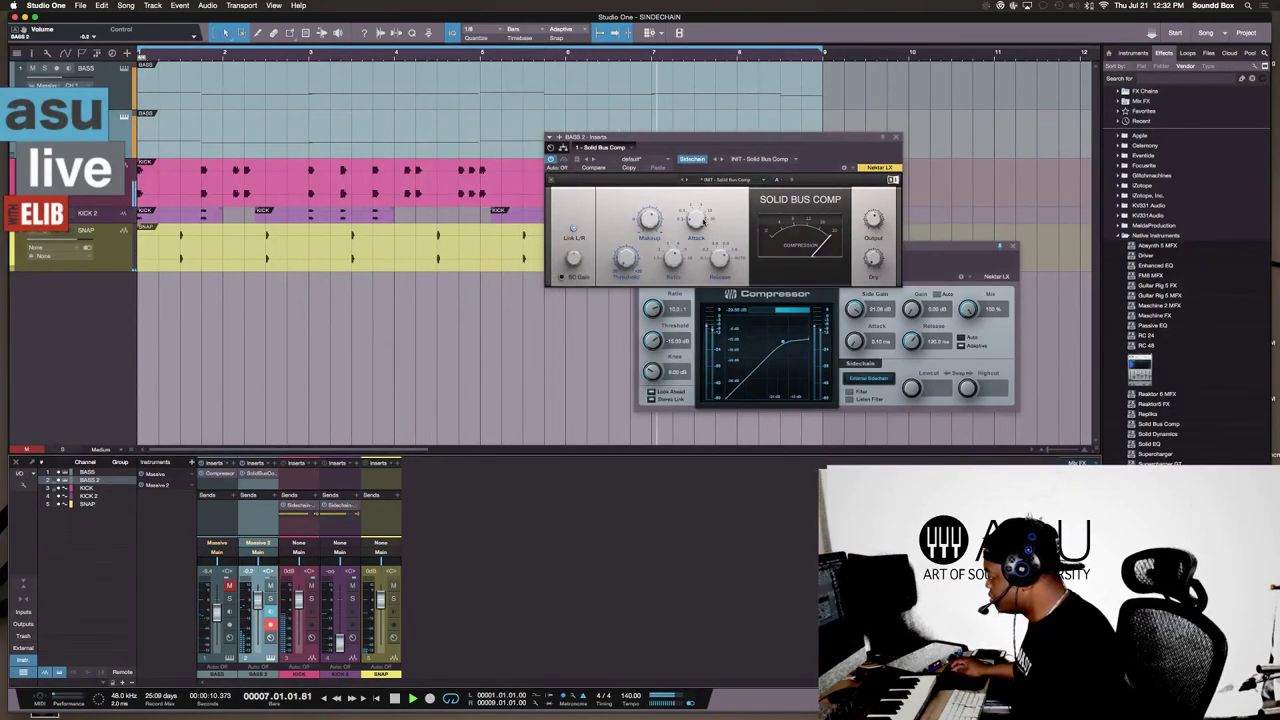
{"action": "left_click_drag", "start_coordinate": [649, 220], "coordinate": [649, 195]}
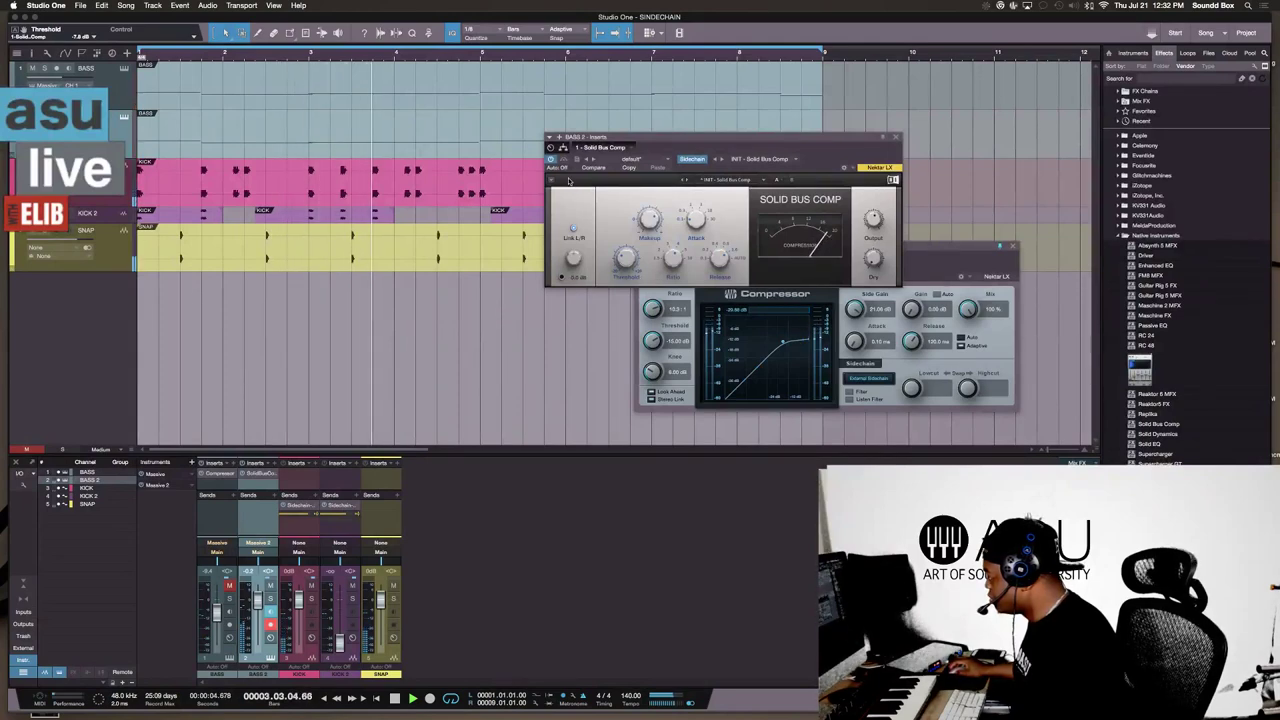
{"action": "key", "text": "space"}
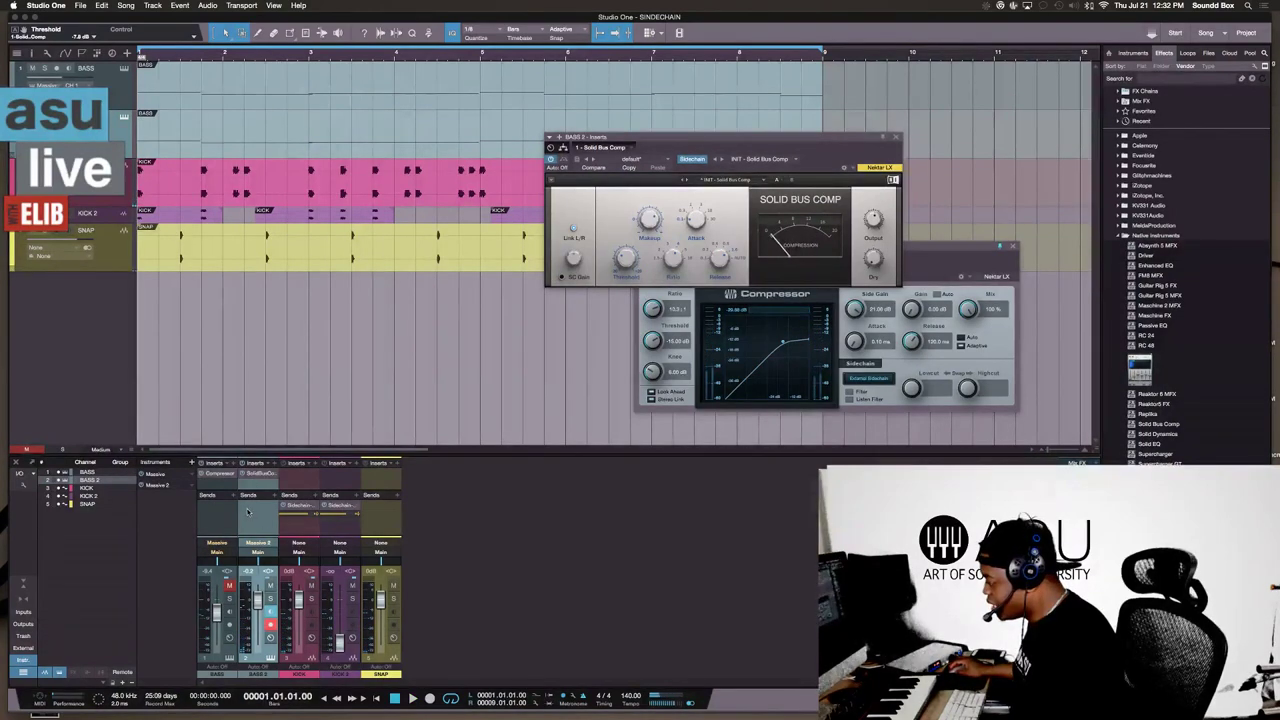
Step: Review the KICK send's sidechain destinations and keep Solid Bus Comp on BASS 2 selected
{"action": "left_click", "coordinate": [316, 511]}
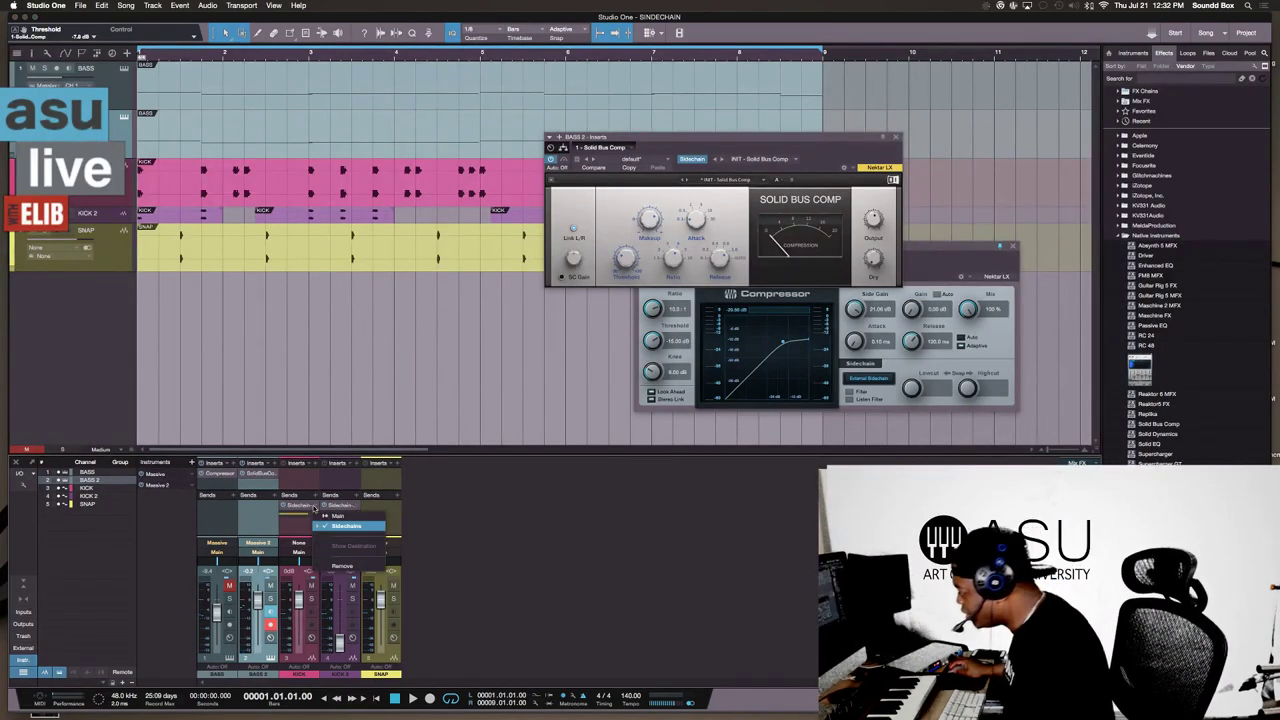
{"action": "left_click", "coordinate": [318, 526]}
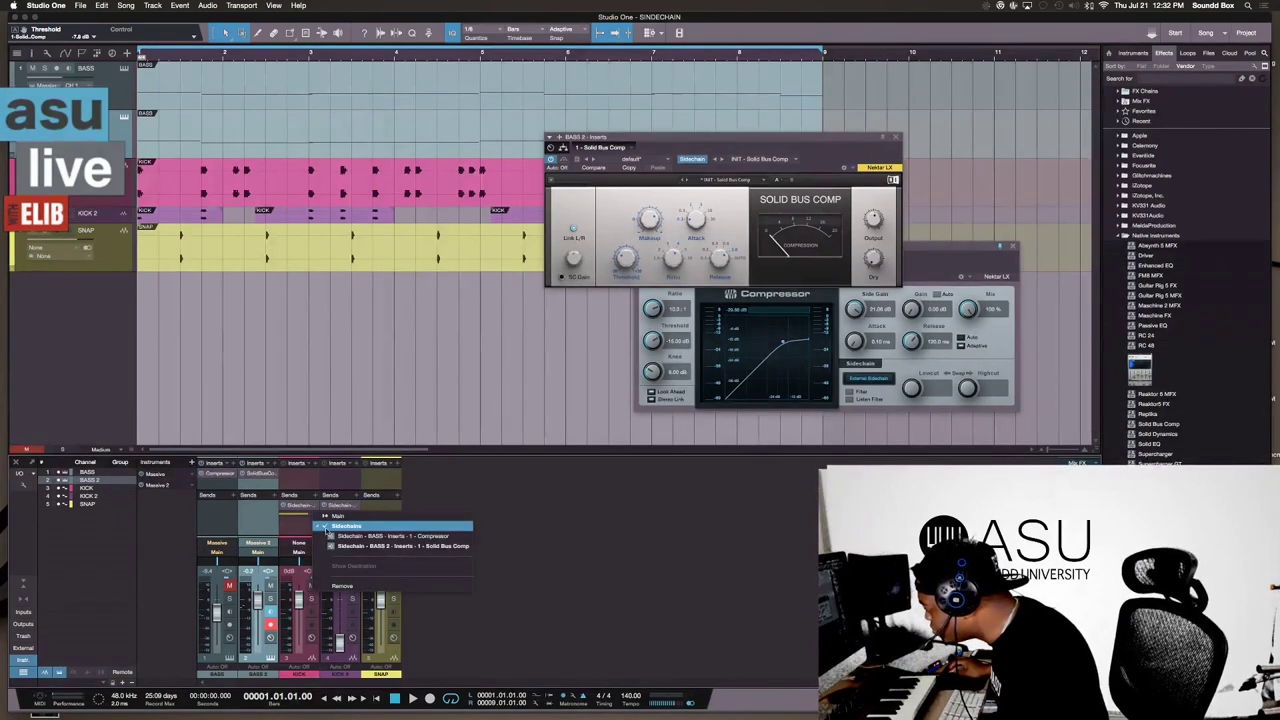
{"action": "left_click", "coordinate": [432, 548]}
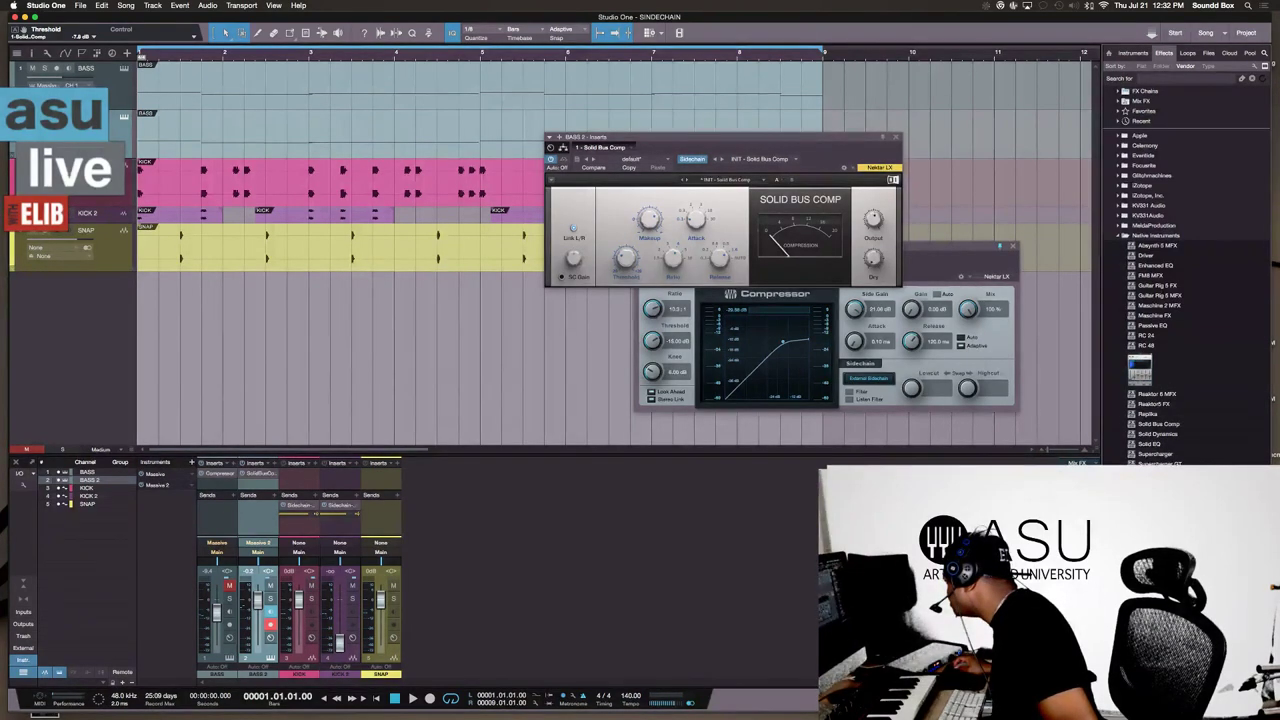
Step: Replace Solid Bus Comp on BASS 2 with Solid Dynamics and route the KICK send to its sidechain
{"action": "left_click_drag", "start_coordinate": [1160, 435], "coordinate": [256, 478]}
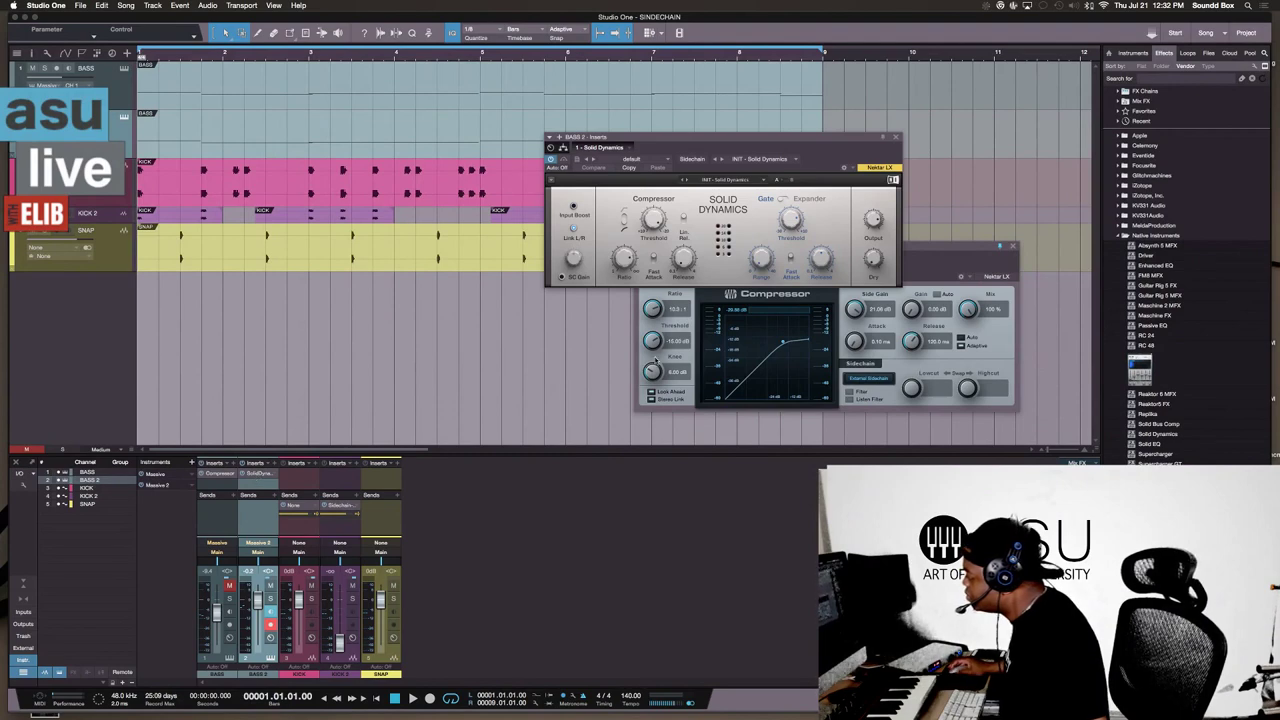
{"action": "left_click", "coordinate": [322, 506]}
{"action": "mouse_move", "coordinate": [318, 528]}
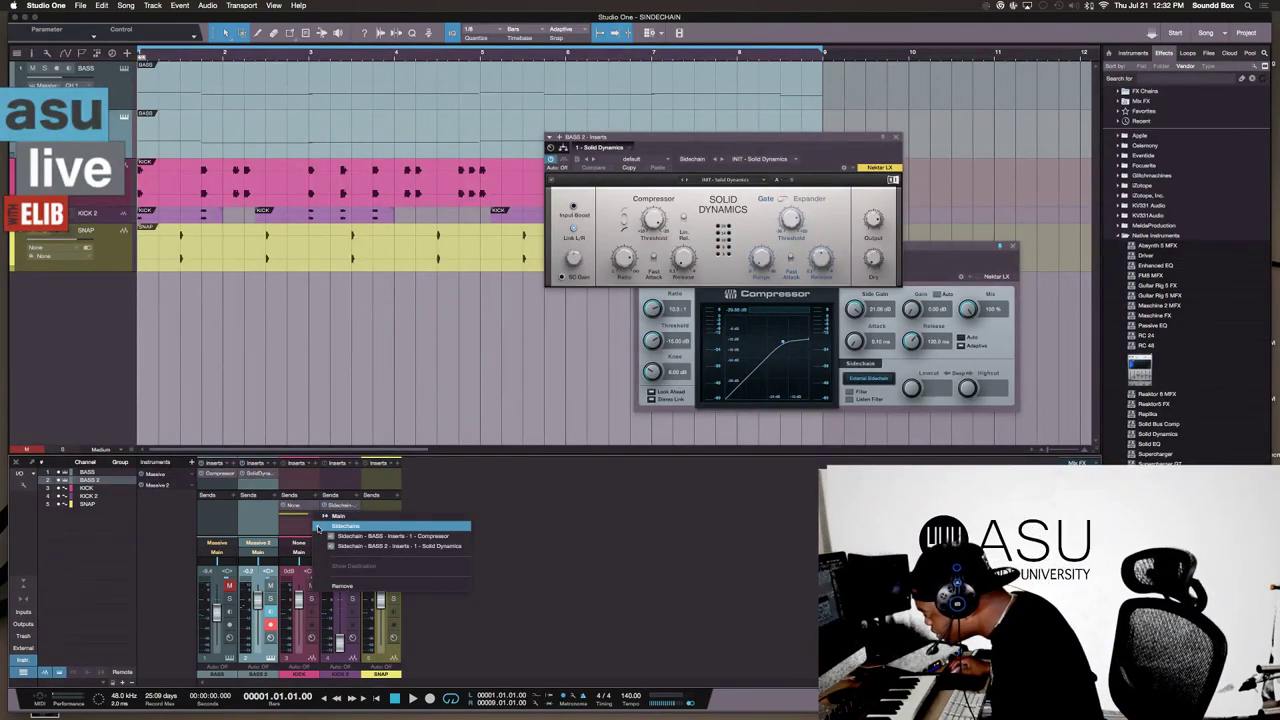
{"action": "left_click", "coordinate": [351, 546]}
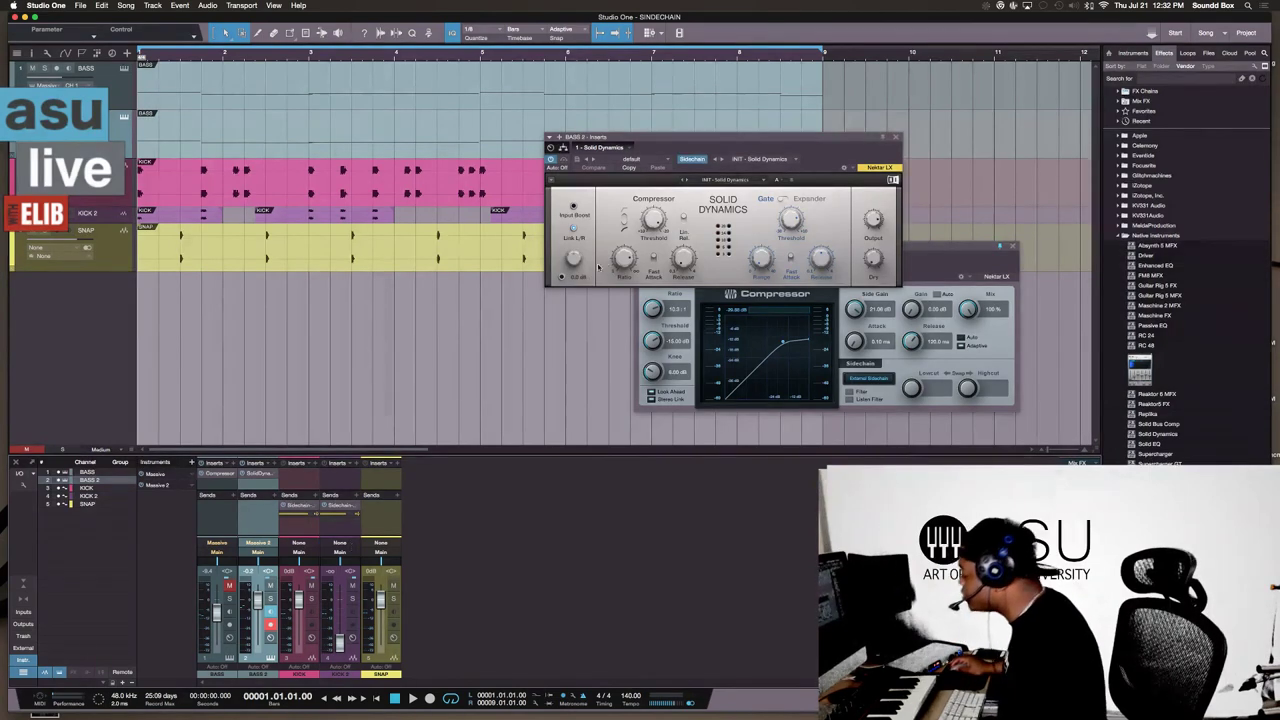
Step: Play the song, adjust Solid Dynamics' gate/expander threshold and dry level, and stop playback
{"action": "key", "text": "space"}
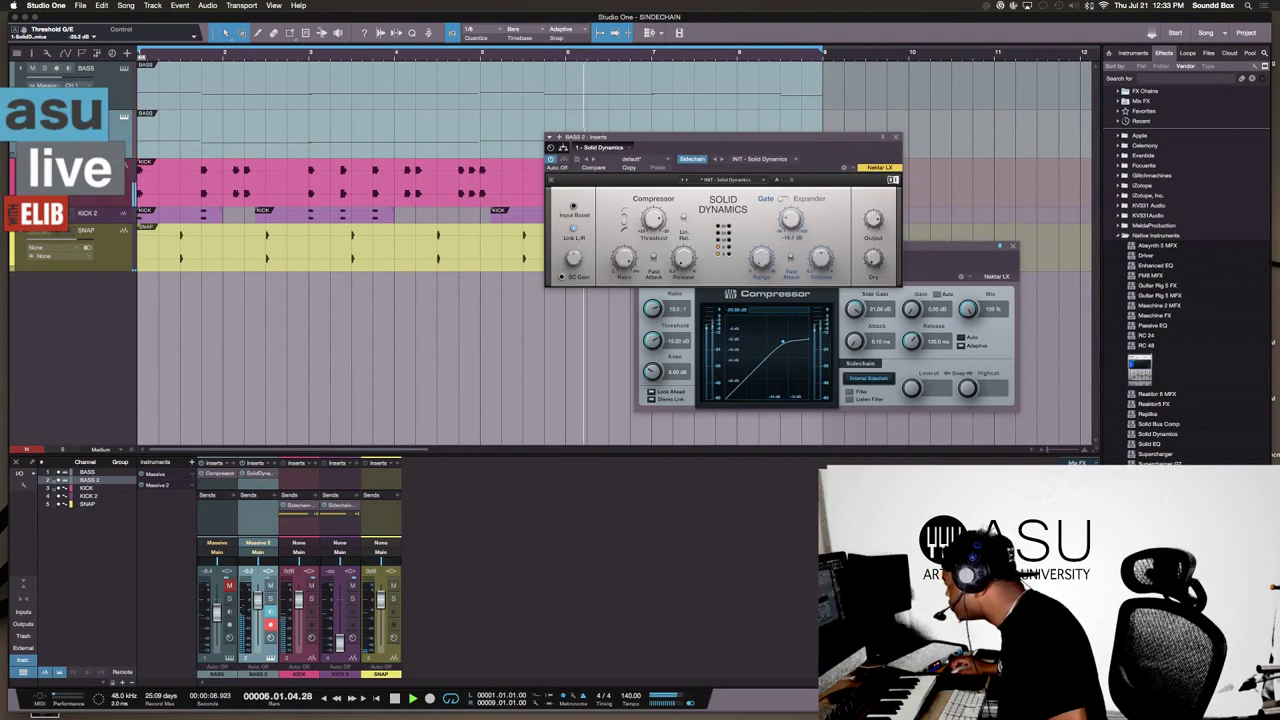
{"action": "left_click_drag", "start_coordinate": [790, 220], "coordinate": [787, 194]}
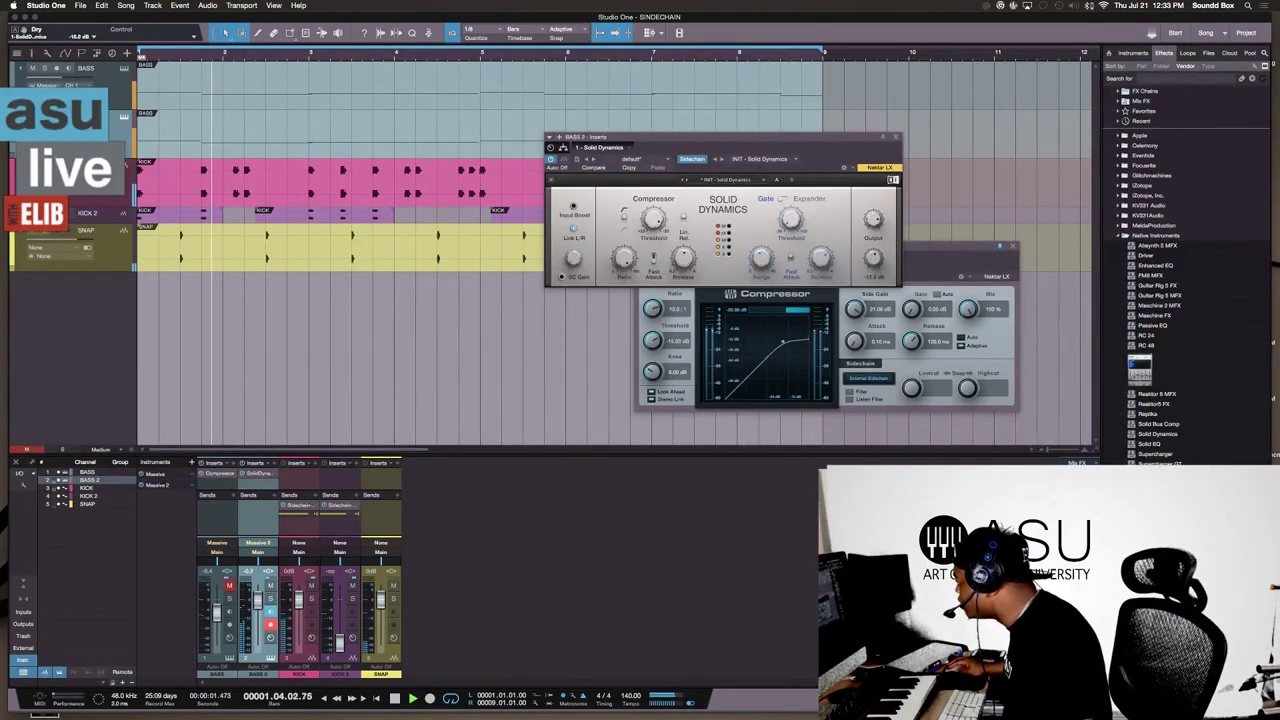
{"action": "left_click_drag", "start_coordinate": [873, 252], "coordinate": [864, 256]}
{"action": "key", "text": "space"}
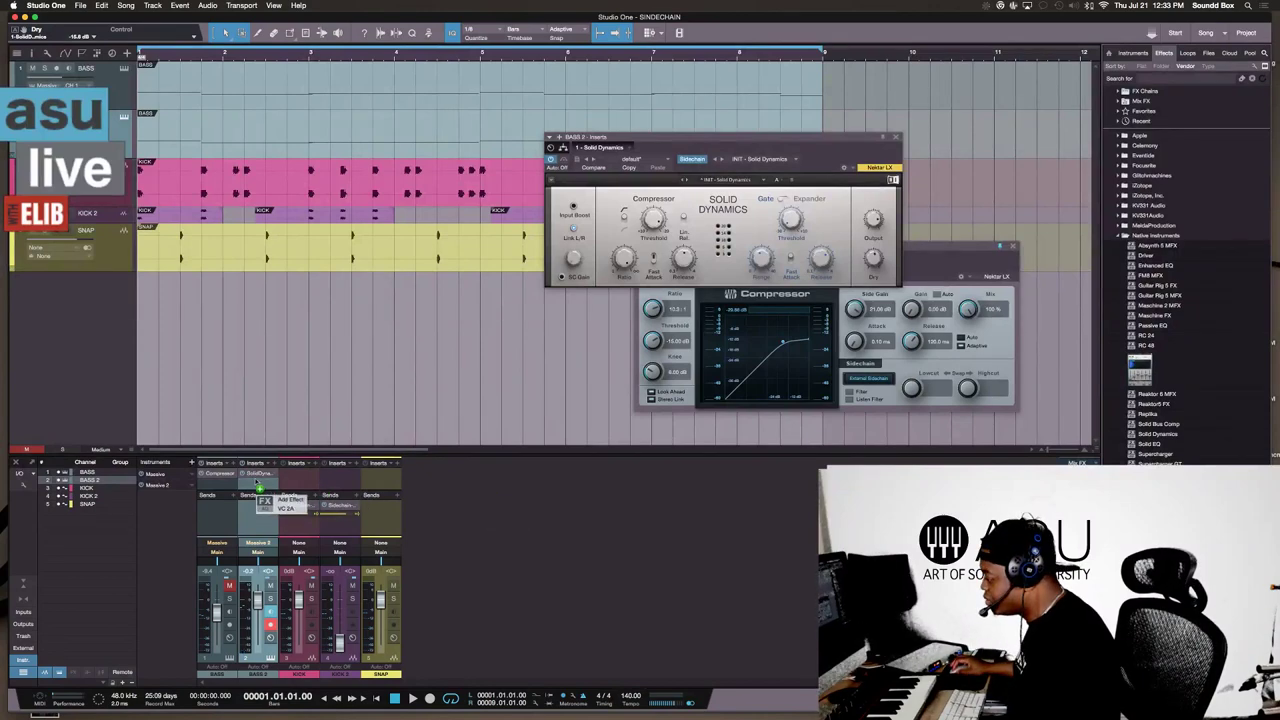
Step: Replace Solid Dynamics on BASS 2 with VC 2A, route the KICK send to its sidechain and reopen VC 2A
{"action": "left_click", "coordinate": [285, 503]}
{"action": "left_click", "coordinate": [304, 509]}
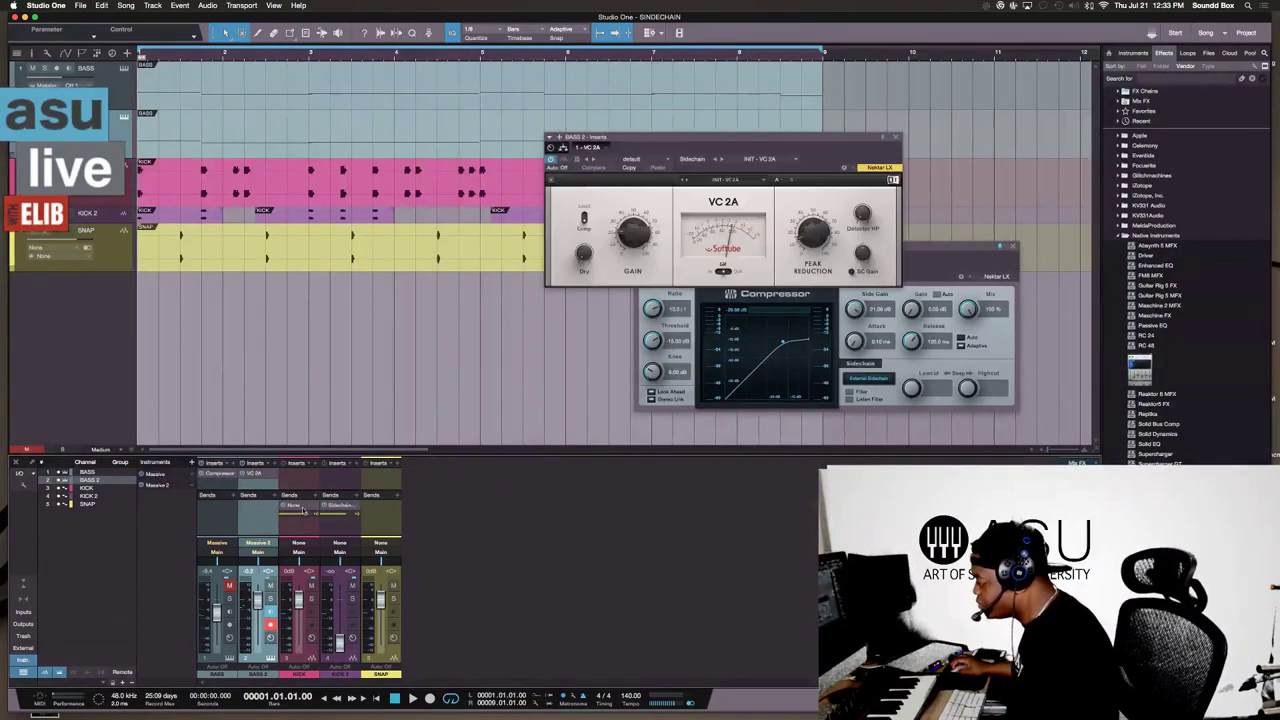
{"action": "left_click", "coordinate": [309, 507]}
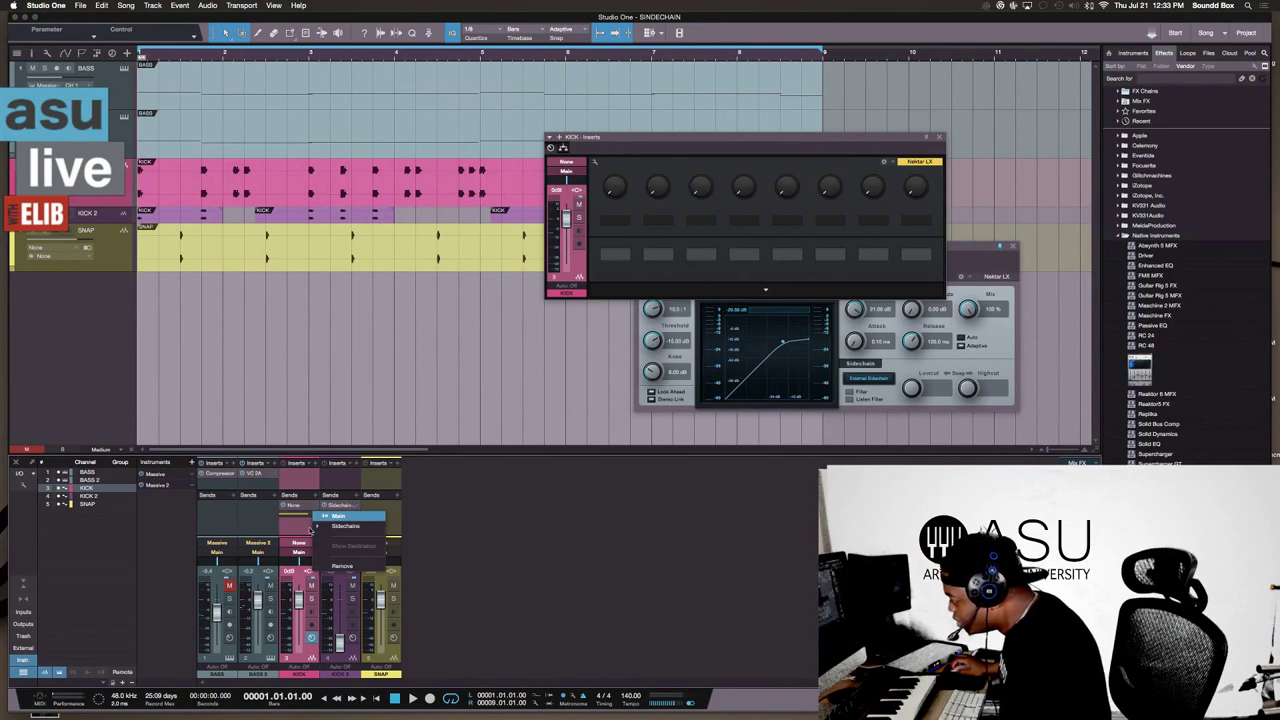
{"action": "mouse_move", "coordinate": [318, 526]}
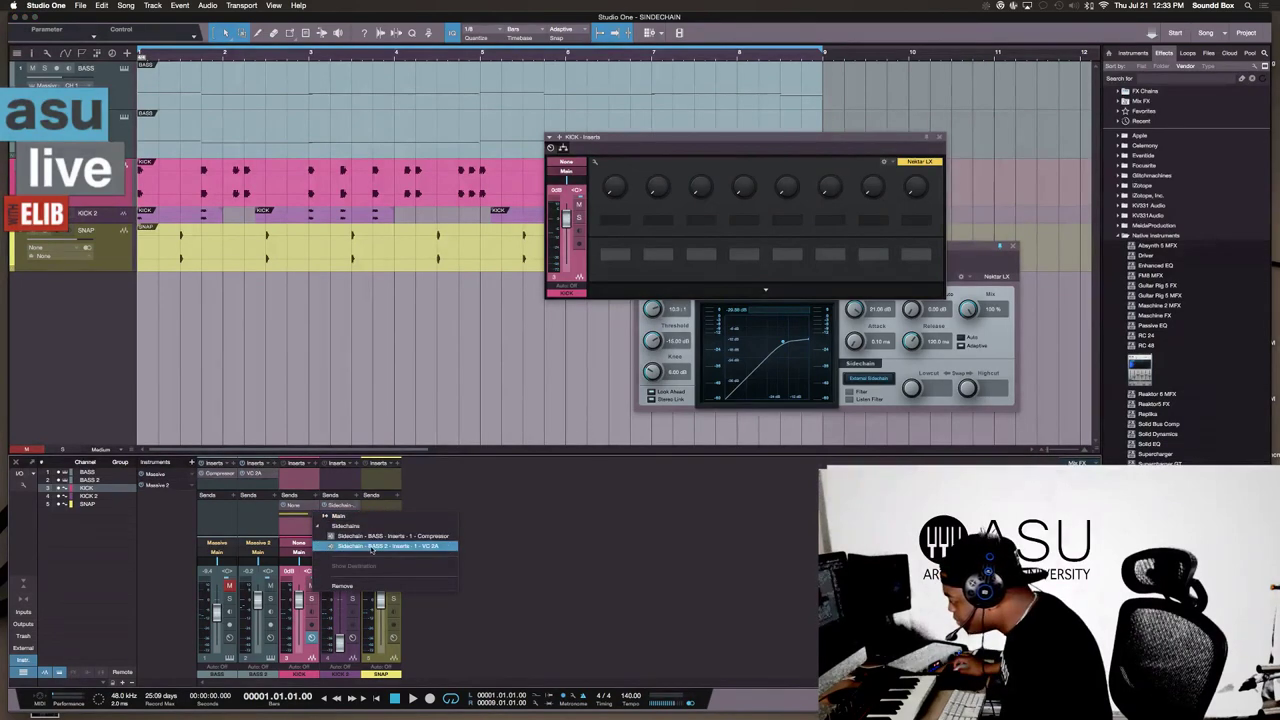
{"action": "left_click", "coordinate": [362, 546]}
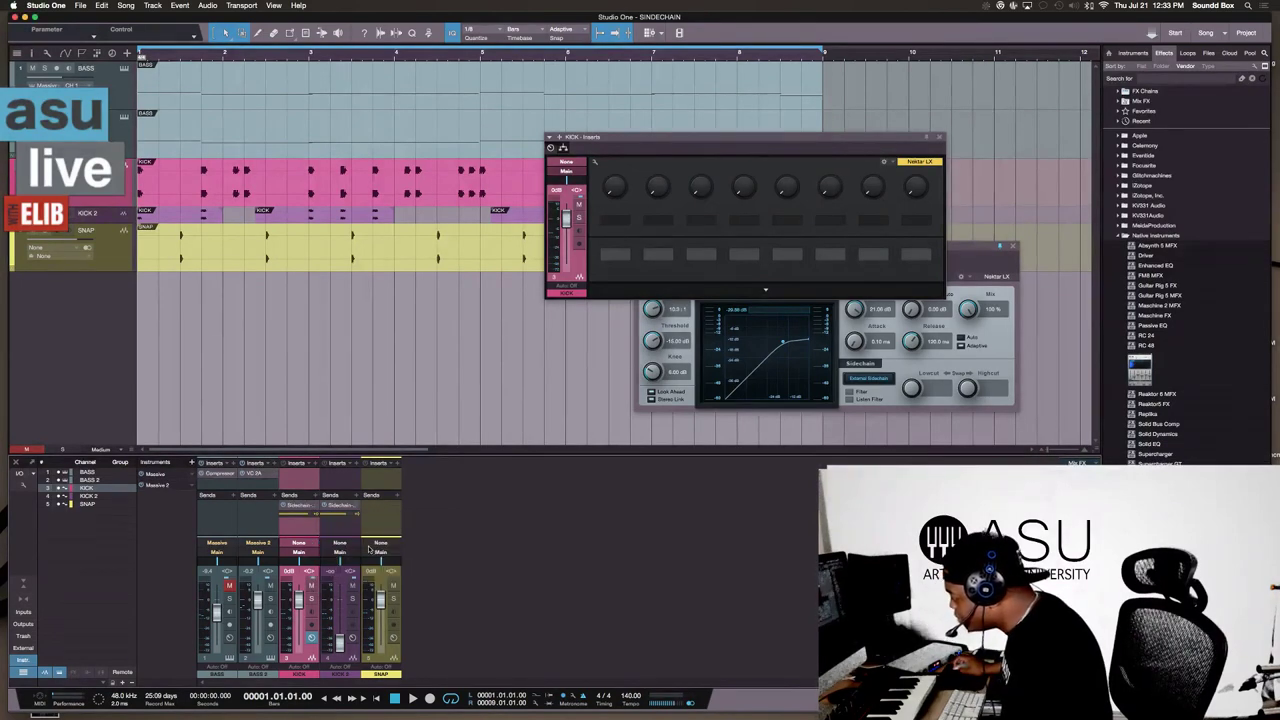
{"action": "left_click", "coordinate": [259, 473]}
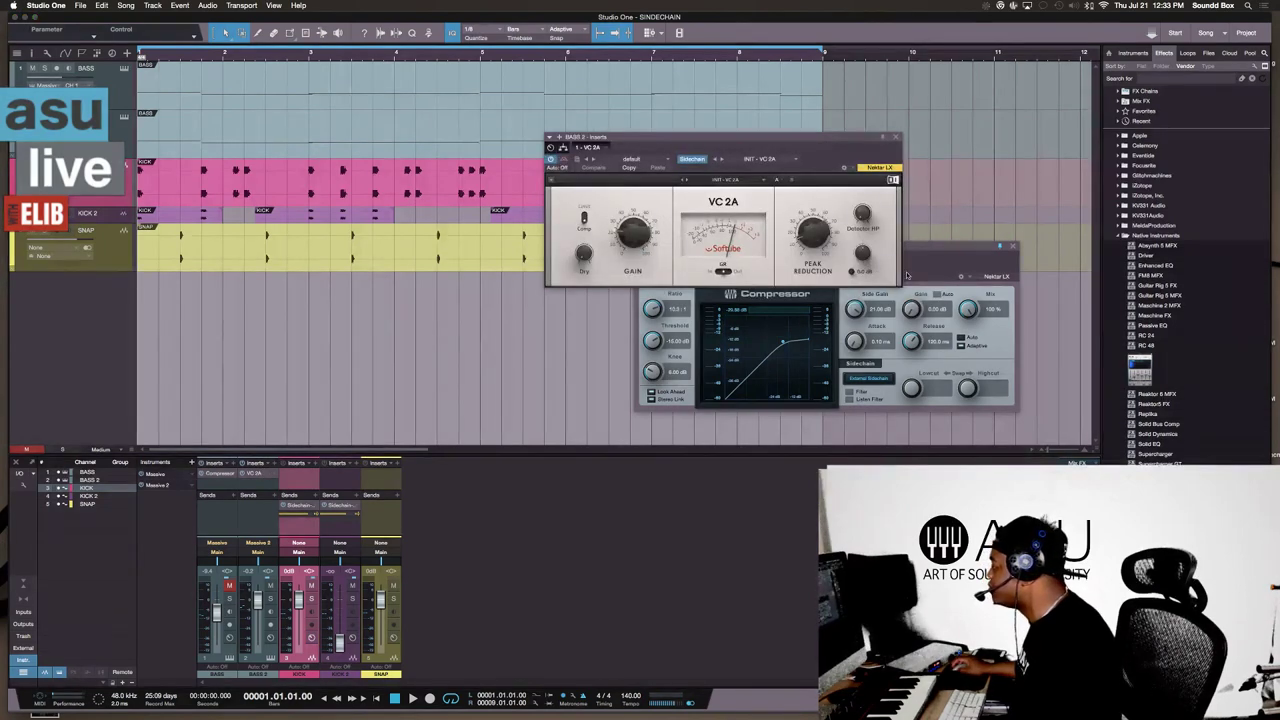
Step: During playback, adjust VC 2A's gain and set peak reduction to 71% and Detector HP to 214.3 Hz, and stop the song
{"action": "mouse_move", "coordinate": [633, 232]}
{"action": "left_mouse_down"}
{"action": "mouse_move", "coordinate": [633, 218]}
{"action": "mouse_move", "coordinate": [633, 230]}
{"action": "left_mouse_up"}
{"action": "key", "text": "space"}
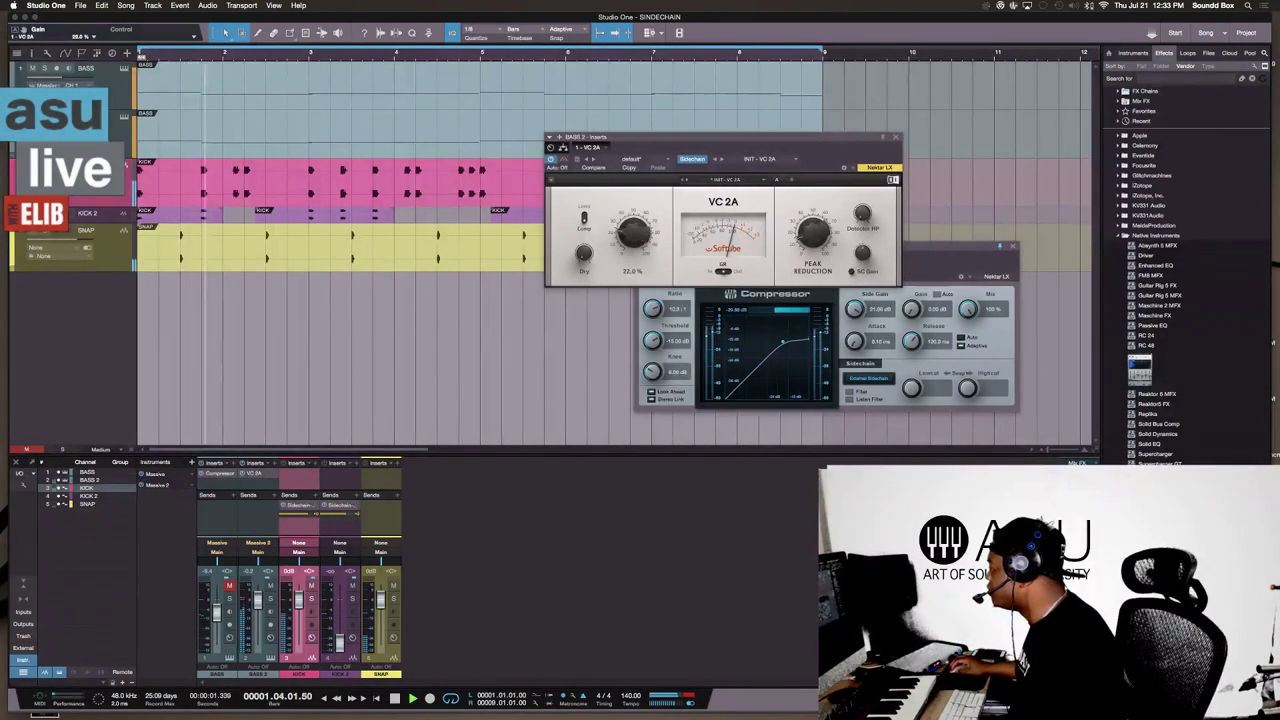
{"action": "left_click", "coordinate": [813, 232]}
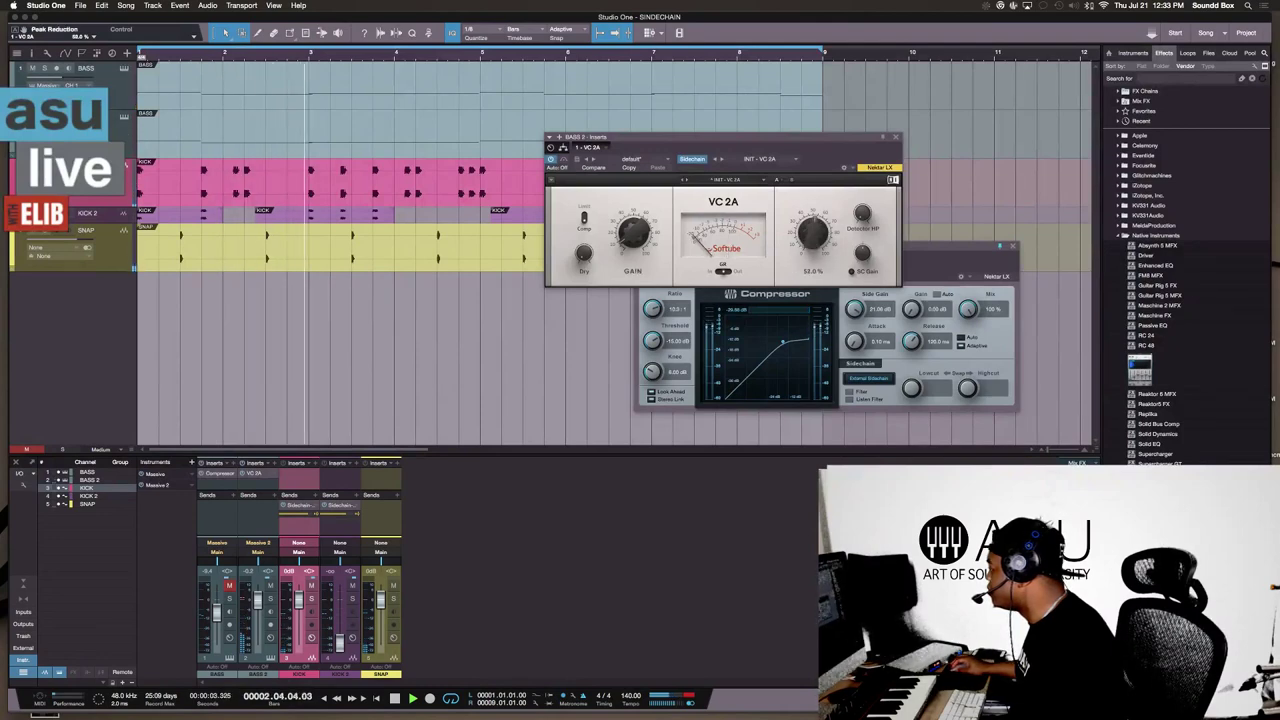
{"action": "left_click_drag", "start_coordinate": [813, 232], "coordinate": [813, 214]}
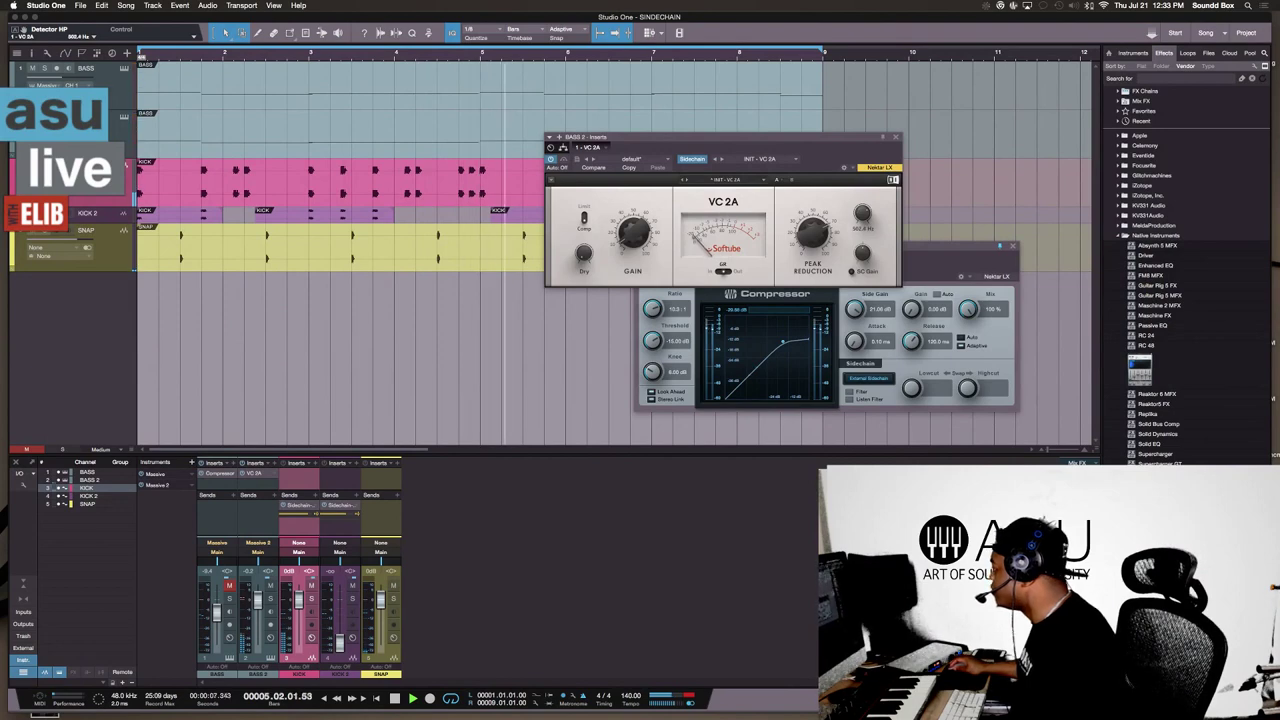
{"action": "key", "text": "space"}
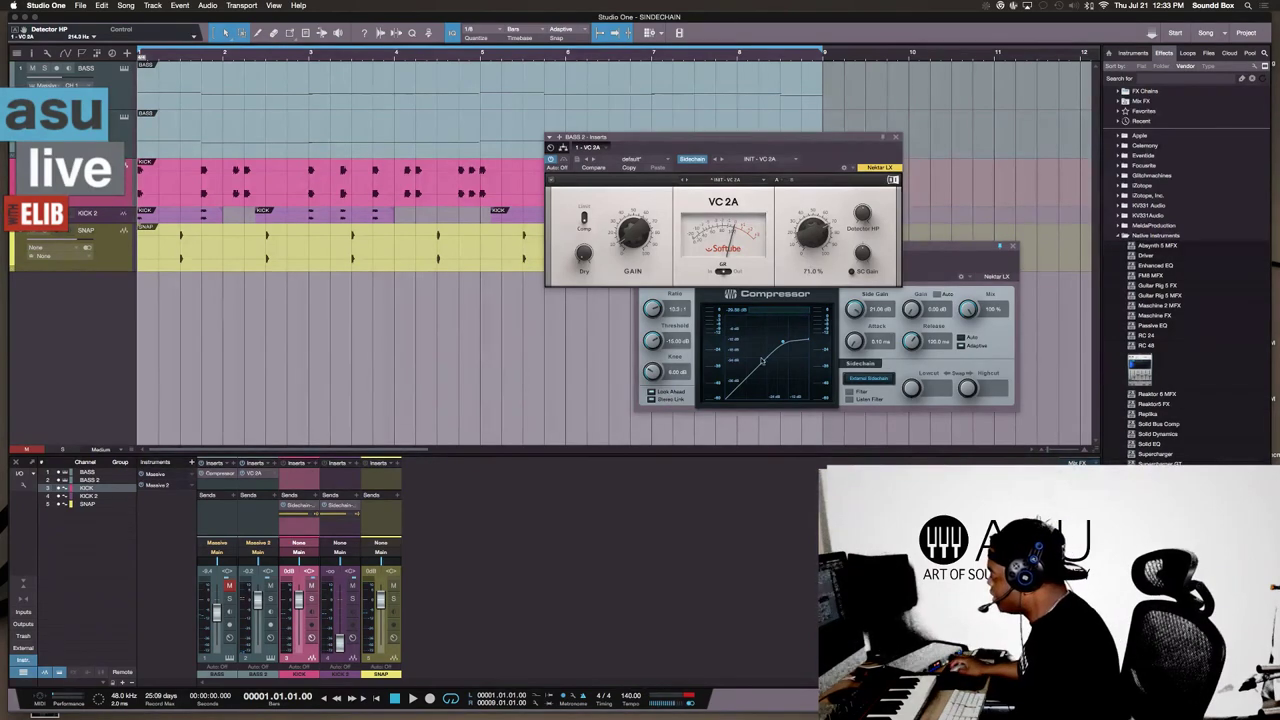
Step: Move the VC 2A window clear of the BASS Compressor and close it
{"action": "left_click", "coordinate": [938, 251]}
{"action": "left_click_drag", "start_coordinate": [743, 146], "coordinate": [767, 62]}
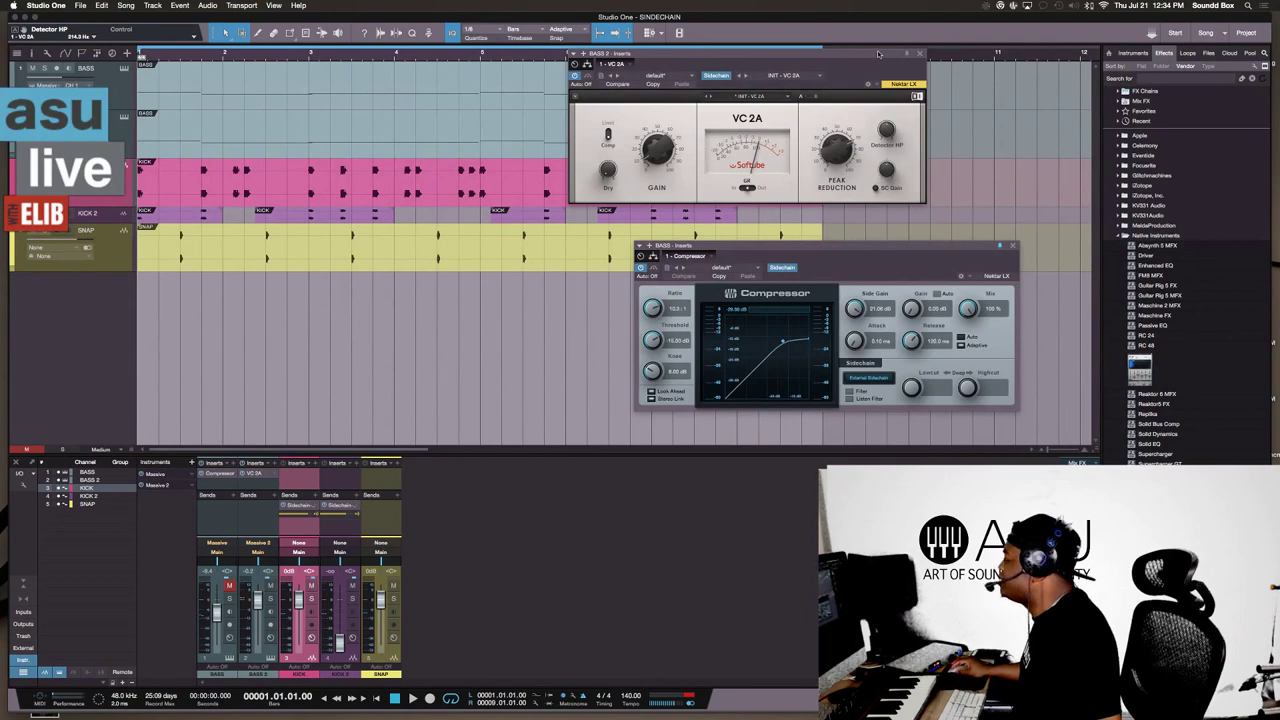
{"action": "left_click_drag", "start_coordinate": [878, 56], "coordinate": [577, 88]}
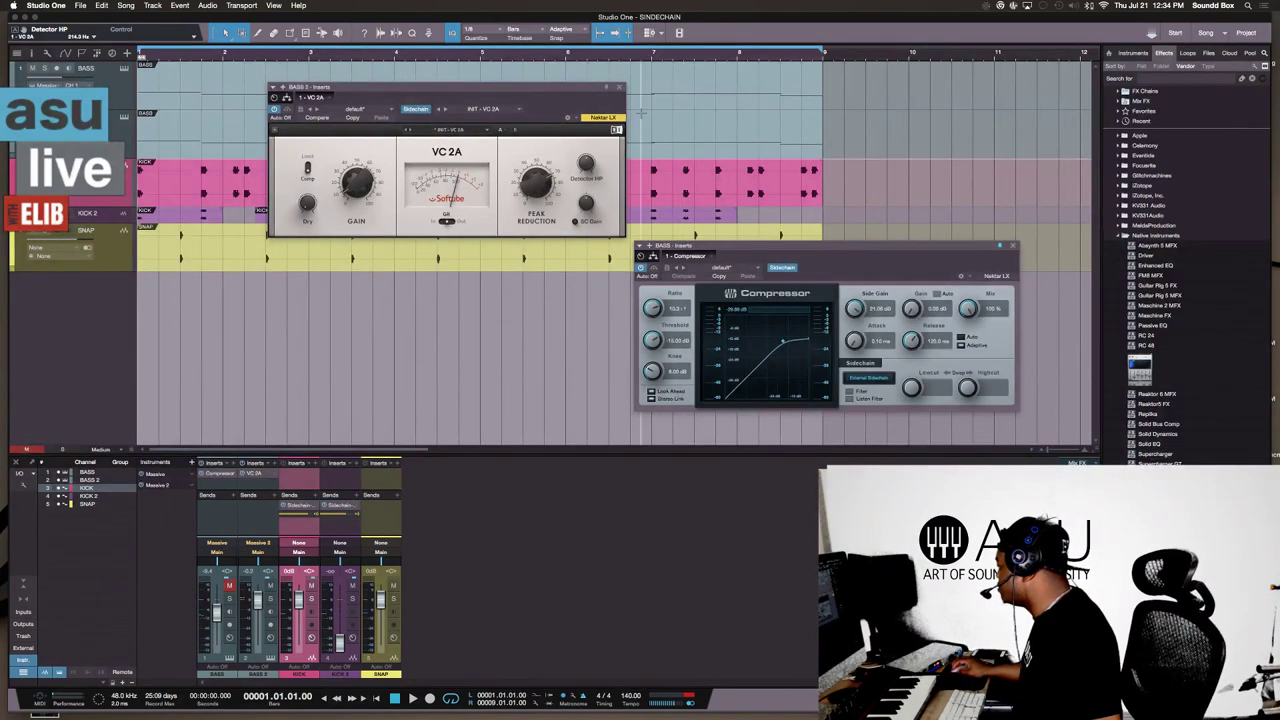
{"action": "left_click", "coordinate": [620, 88]}
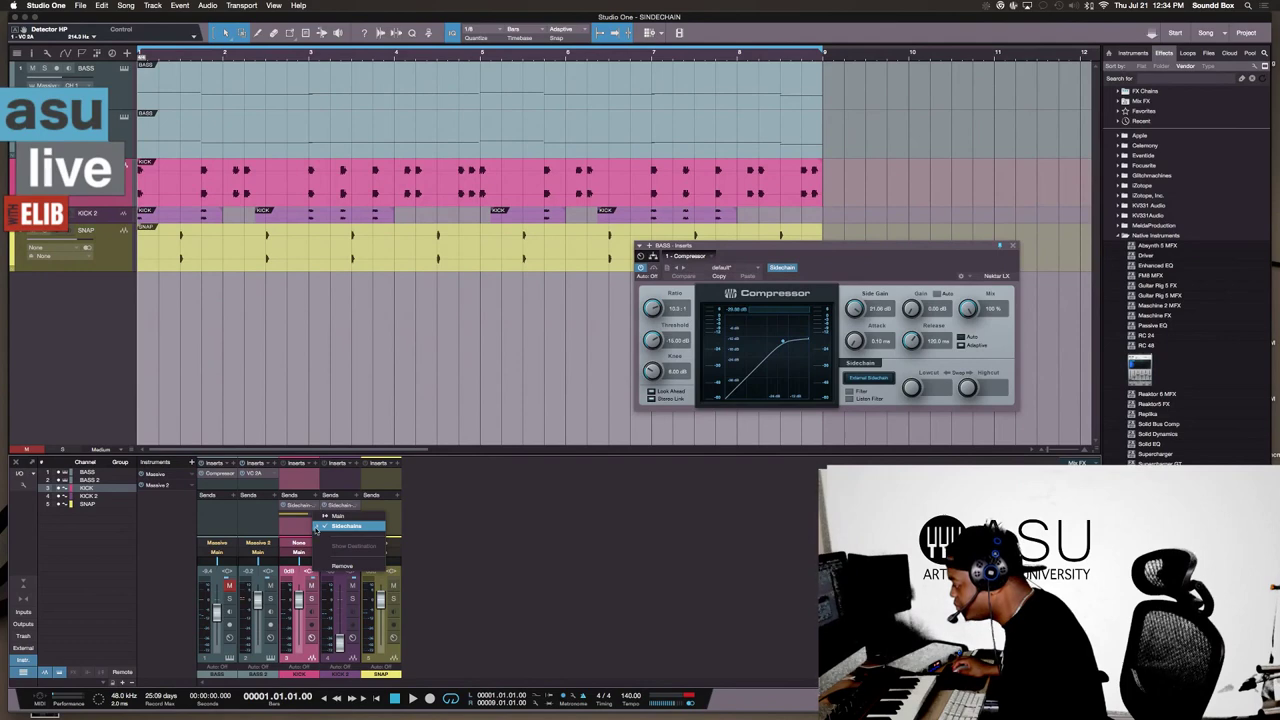
Step: Reselect the BASS 2 VC 2A sidechain for the KICK send and move the BASS Compressor window over the middle of the arrangement
{"action": "left_click", "coordinate": [316, 527]}
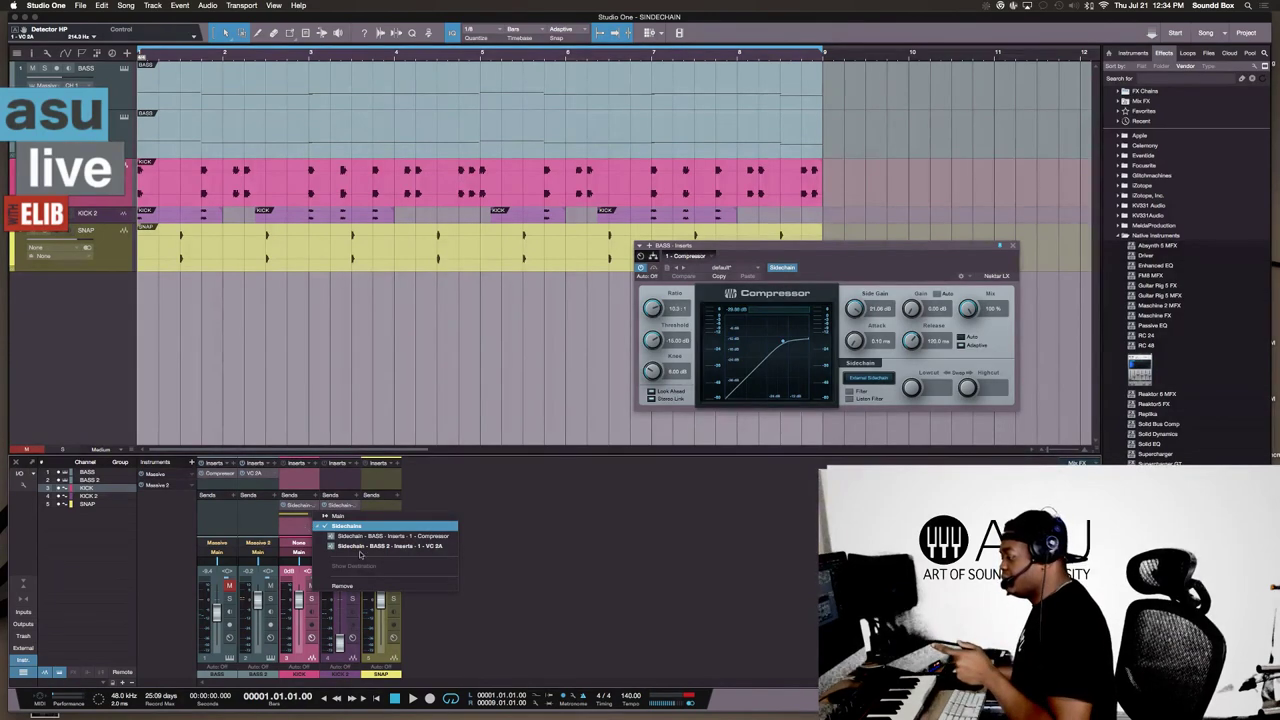
{"action": "left_click", "coordinate": [331, 546]}
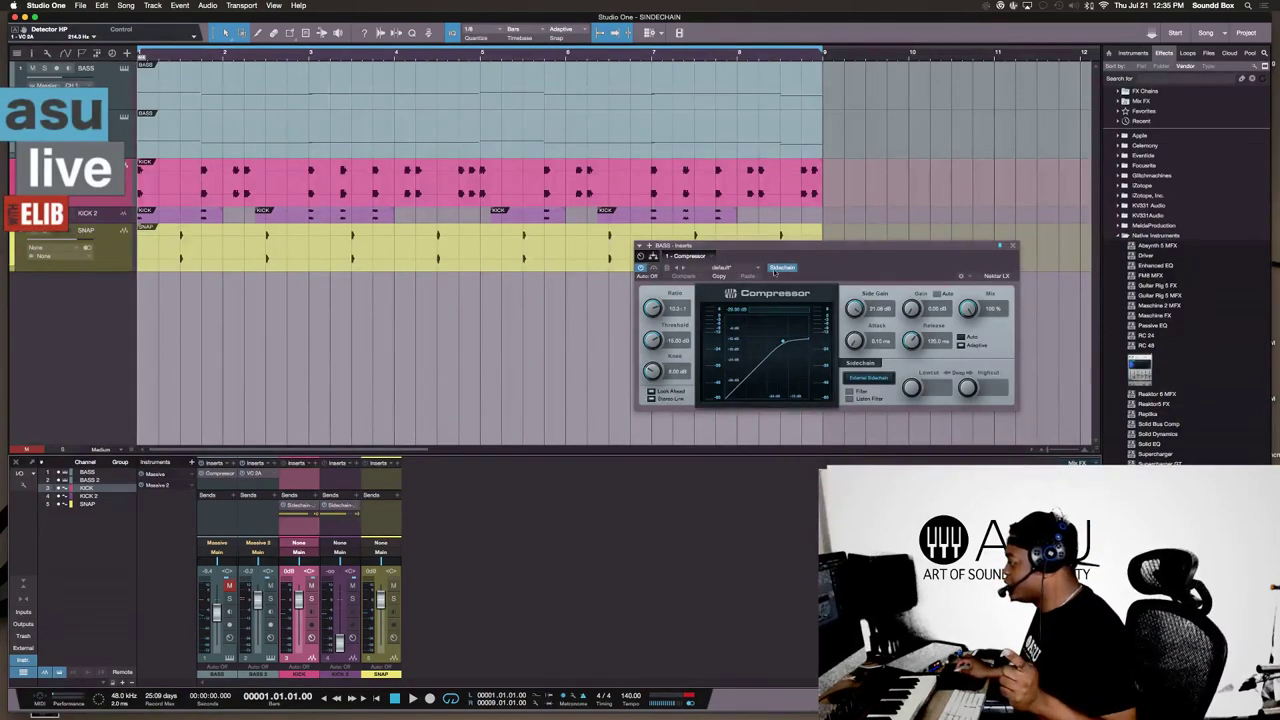
{"action": "left_click_drag", "start_coordinate": [772, 248], "coordinate": [478, 245]}
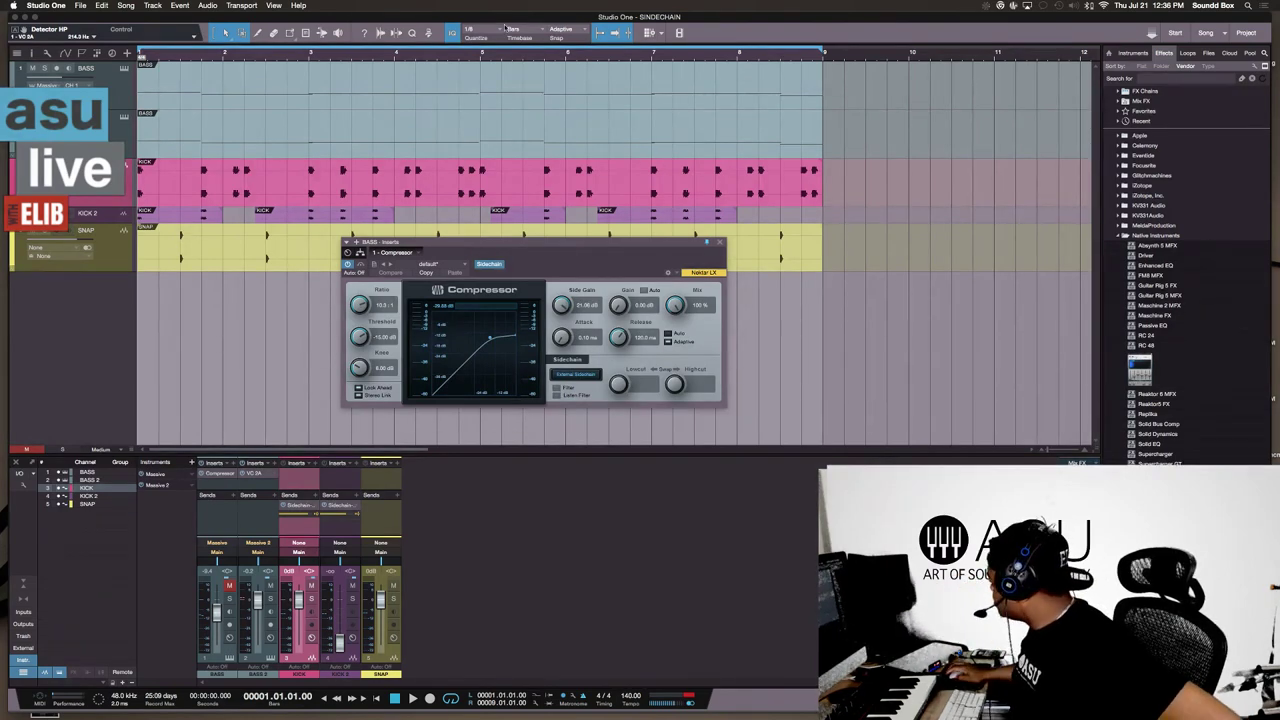
Step: Examine the Recent and Favorites effects in the browser, the song's Pool and the Instruments list
{"action": "left_click", "coordinate": [1120, 121]}
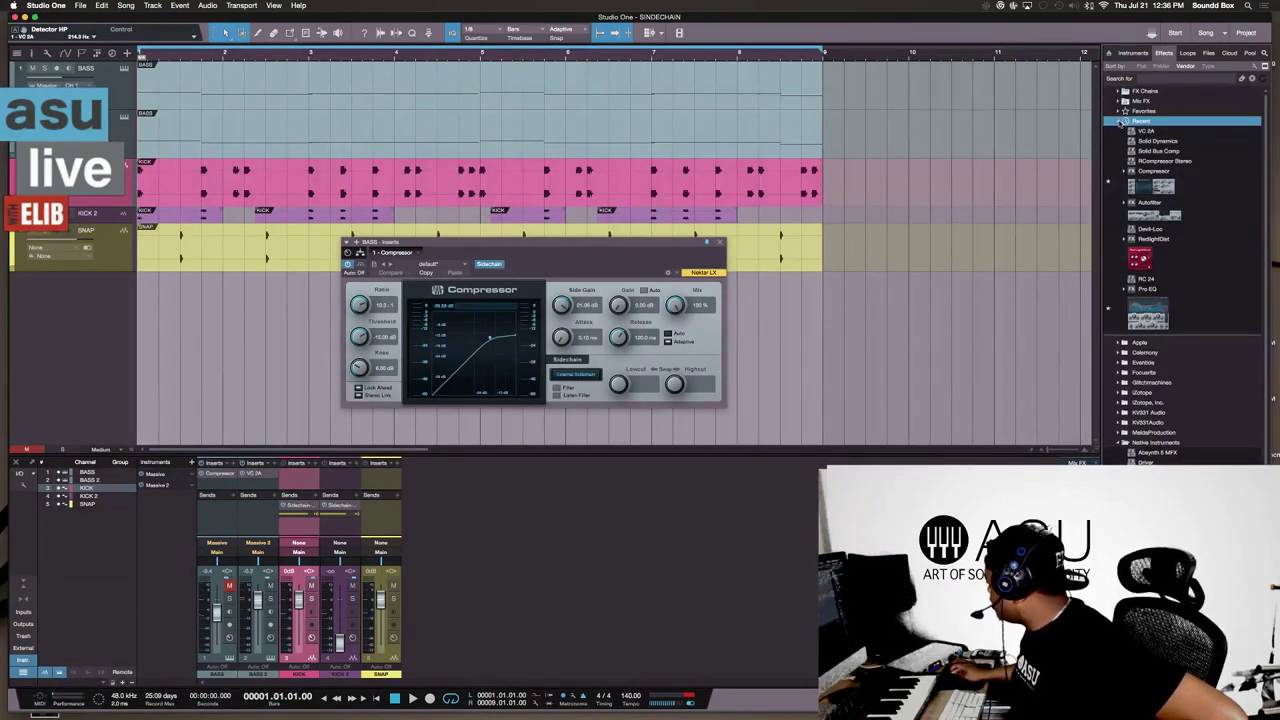
{"action": "left_click", "coordinate": [1122, 111]}
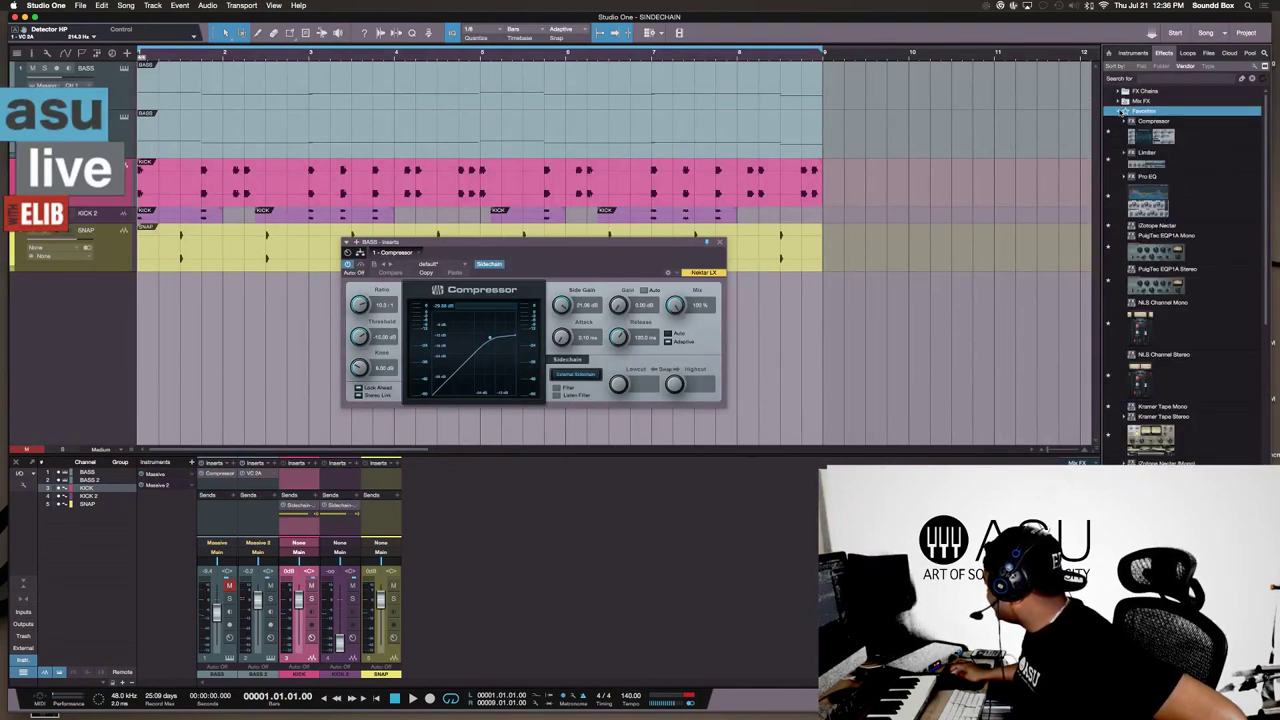
{"action": "scroll", "coordinate": [1145, 255], "scroll_direction": "down", "scroll_amount": 3}
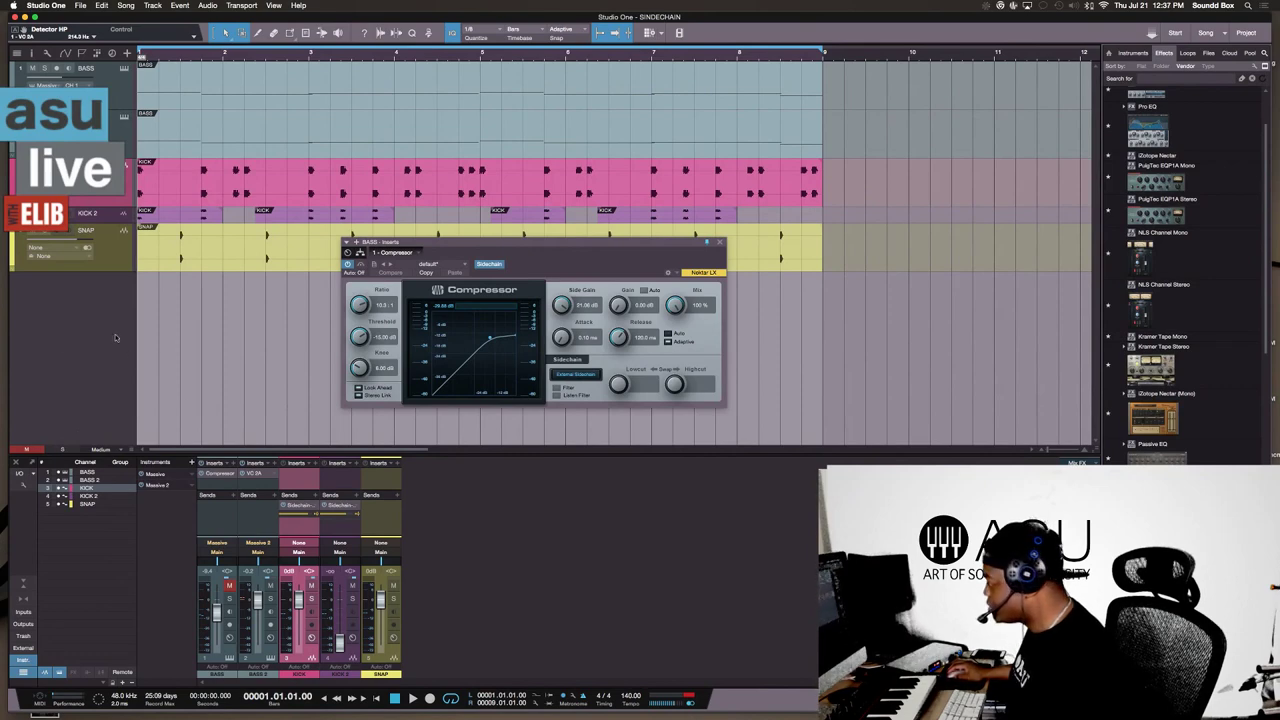
{"action": "scroll", "coordinate": [1180, 275], "scroll_direction": "down", "scroll_amount": 3}
{"action": "scroll", "coordinate": [1142, 198], "scroll_direction": "down", "scroll_amount": 10}
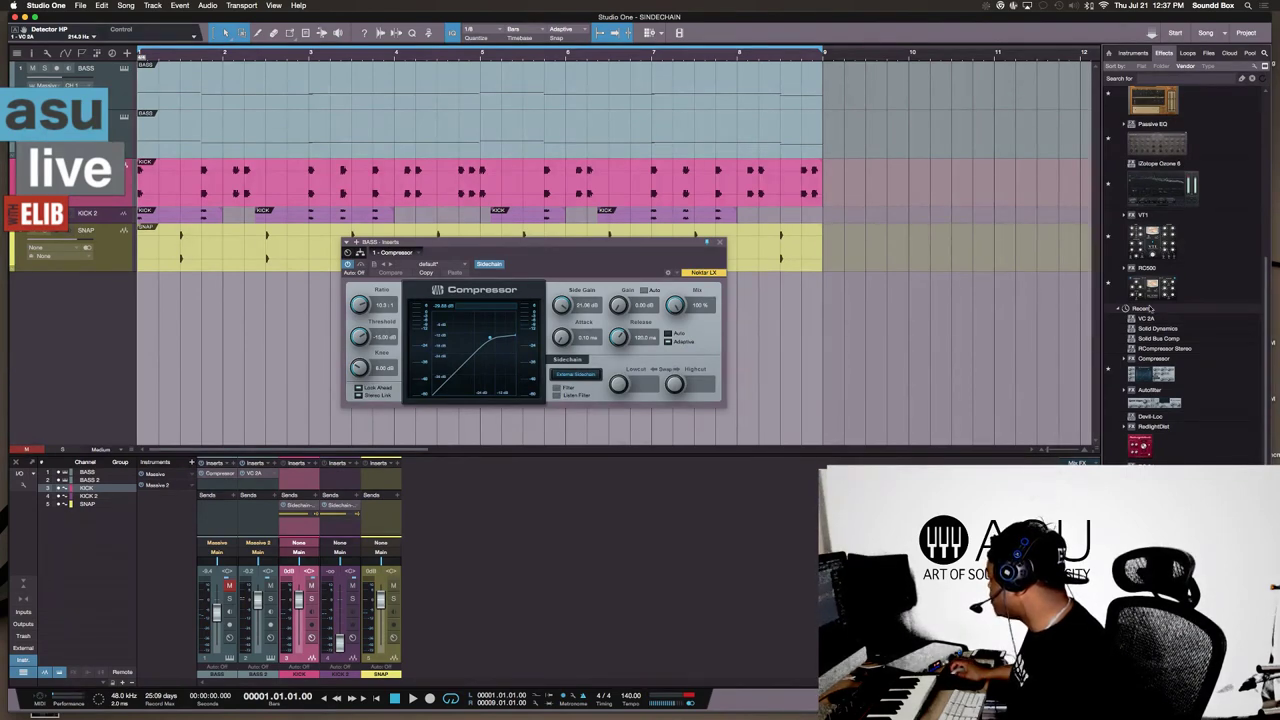
{"action": "scroll", "coordinate": [1150, 268], "scroll_direction": "up", "scroll_amount": 2}
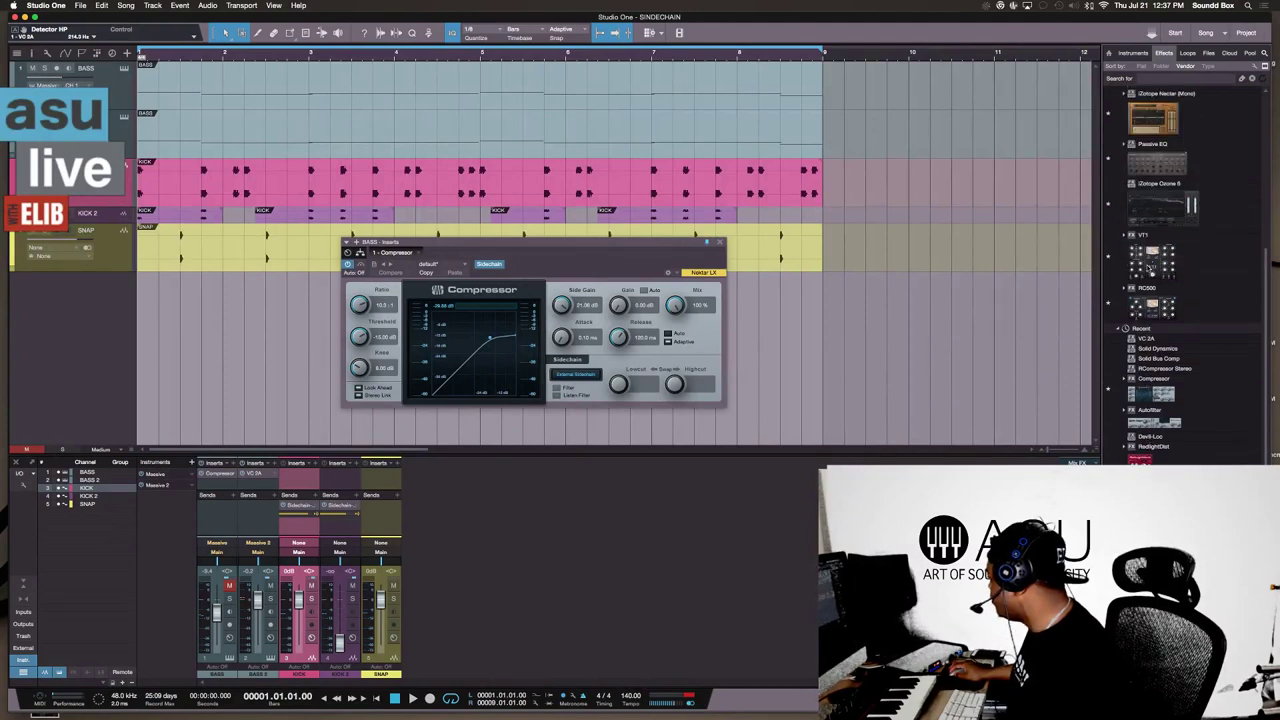
{"action": "scroll", "coordinate": [1150, 268], "scroll_direction": "up", "scroll_amount": 5}
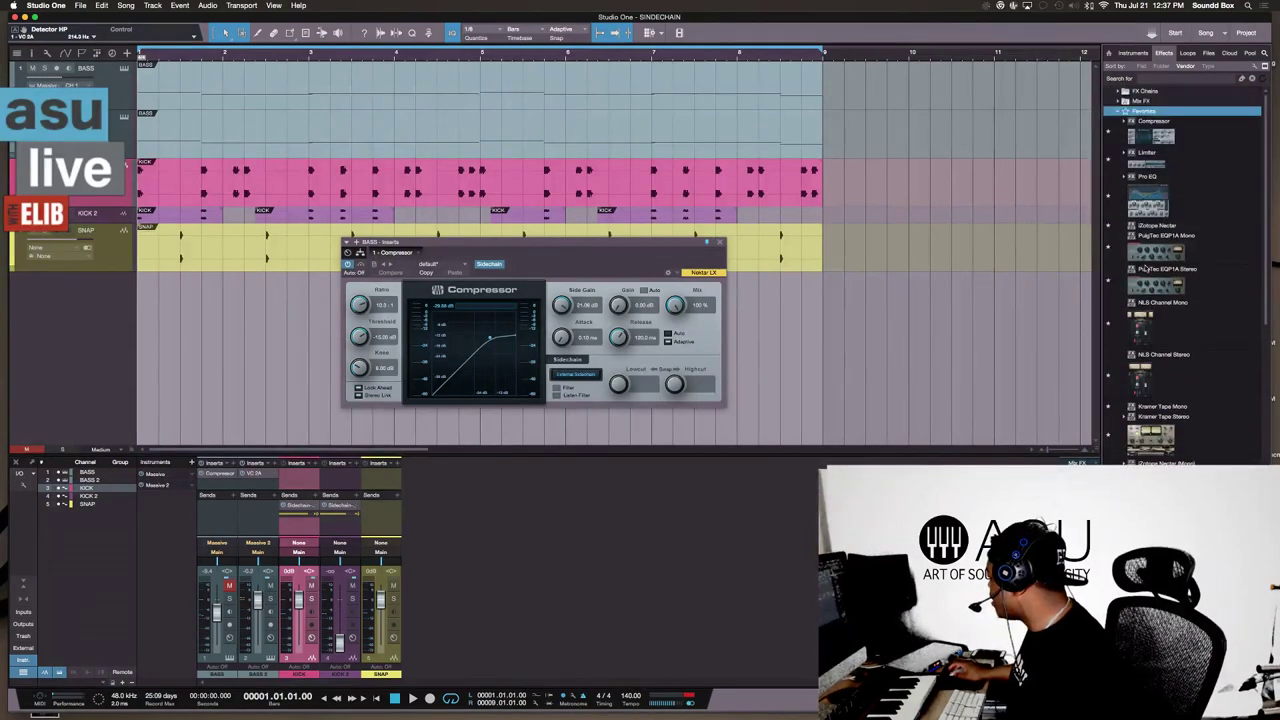
{"action": "scroll", "coordinate": [1146, 268], "scroll_direction": "down", "scroll_amount": 7}
{"action": "left_click", "coordinate": [1250, 52]}
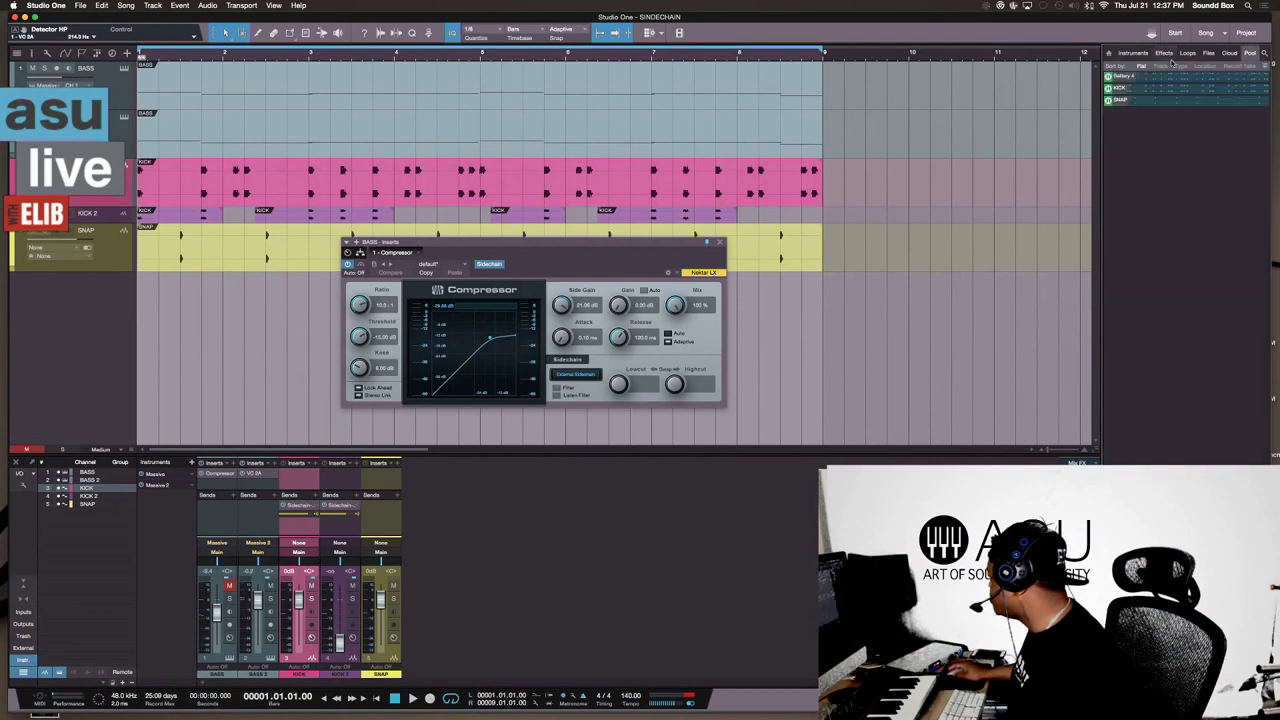
{"action": "left_click", "coordinate": [1136, 53]}
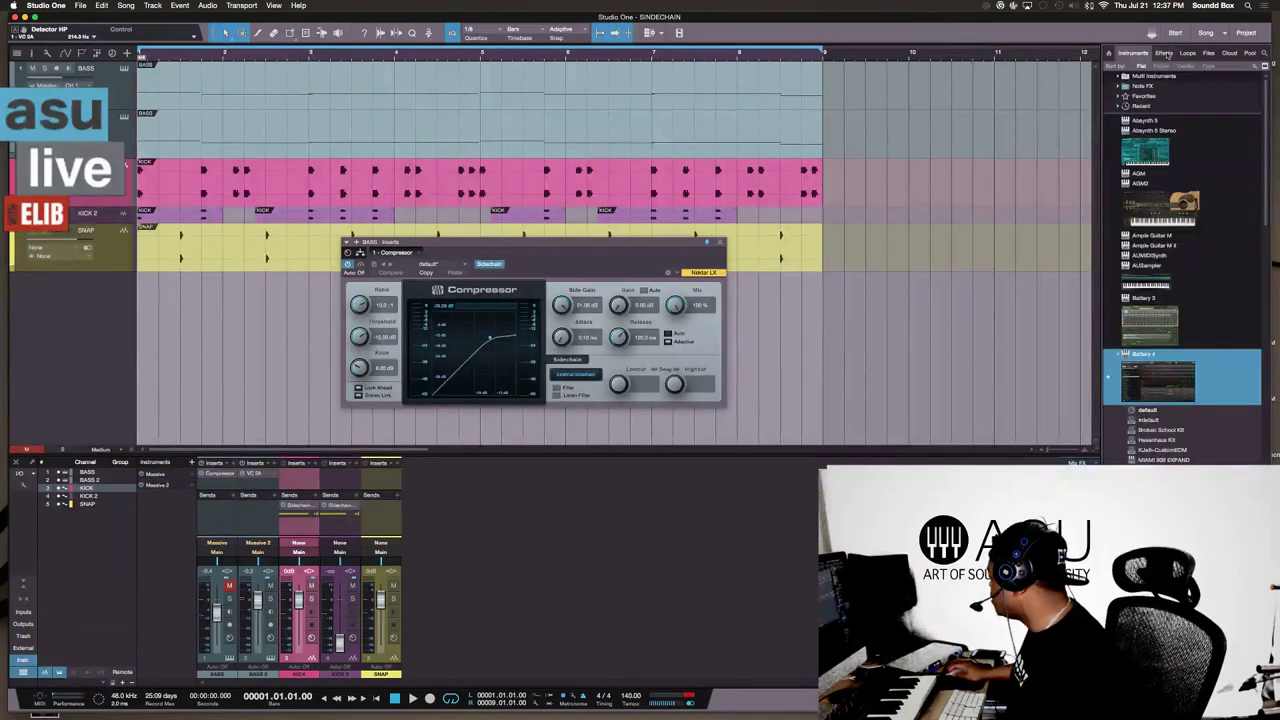
Step: Examine the Effects, Loops and Instruments lists in the browser, selecting the BASS track in between
{"action": "left_click", "coordinate": [1166, 53]}
{"action": "left_click", "coordinate": [1146, 53]}
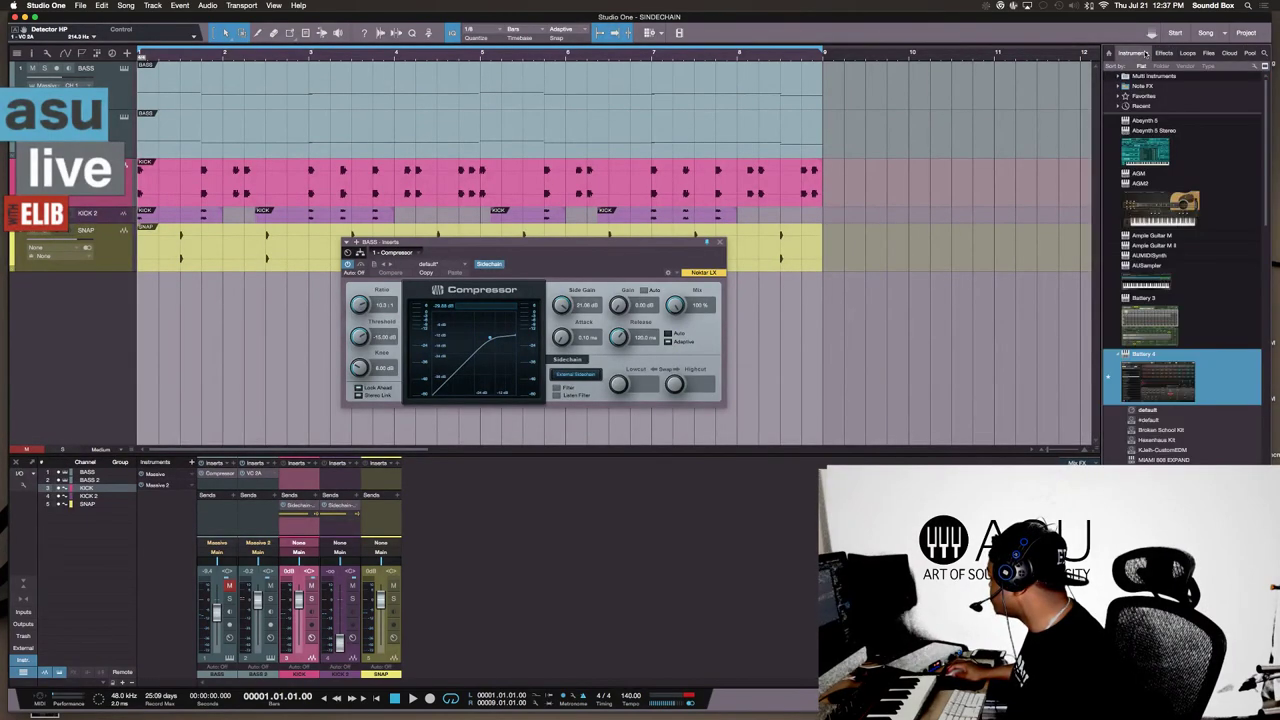
{"action": "left_click", "coordinate": [1167, 53]}
{"action": "left_click", "coordinate": [1194, 53]}
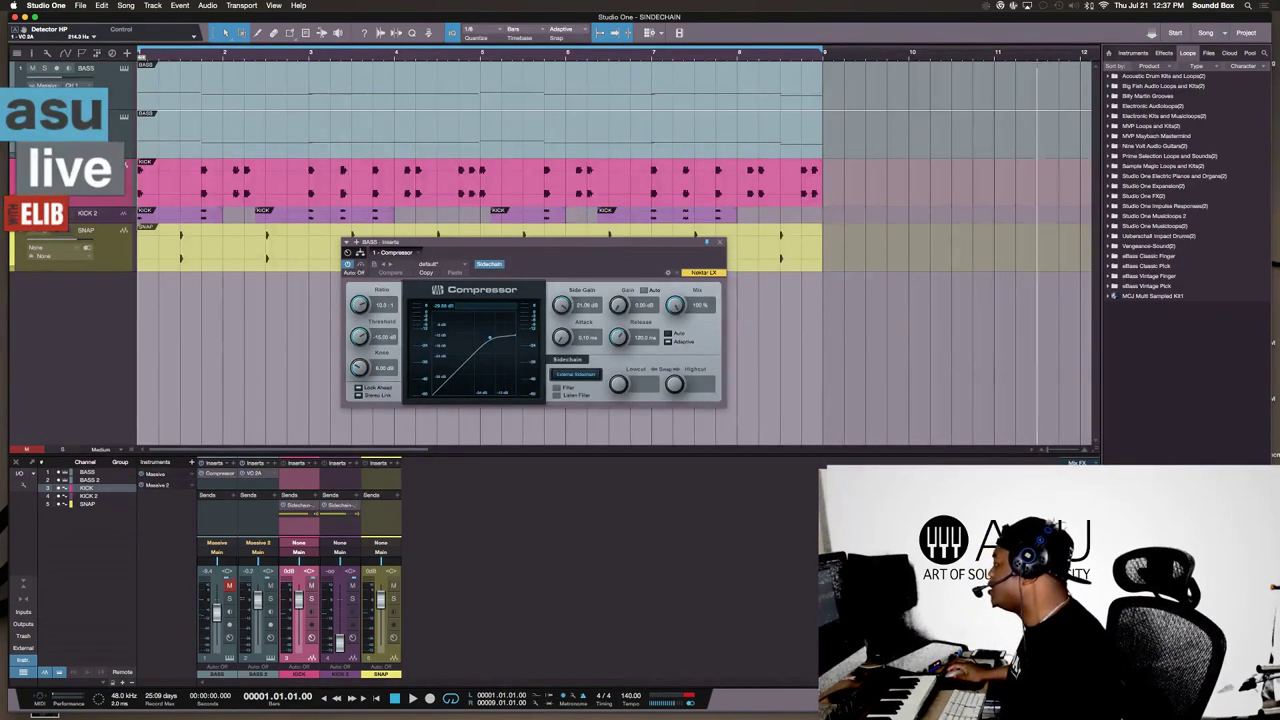
{"action": "left_click", "coordinate": [1134, 54]}
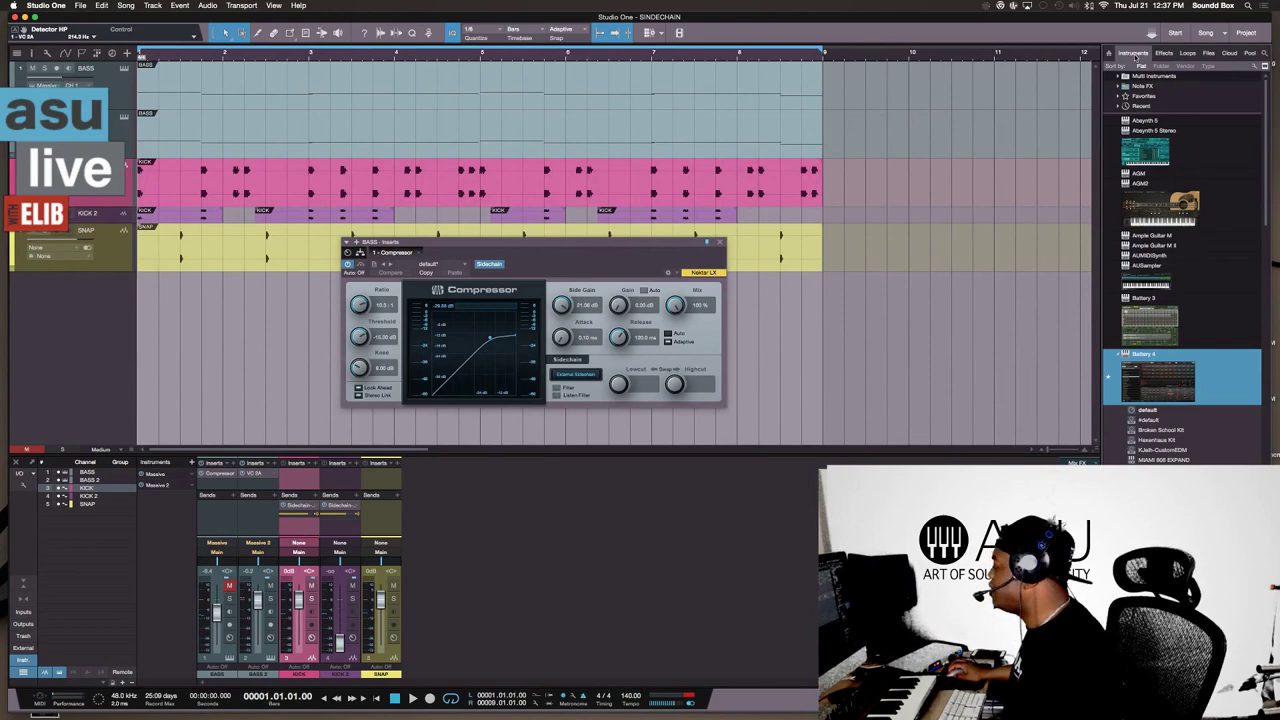
{"action": "left_click", "coordinate": [116, 90]}
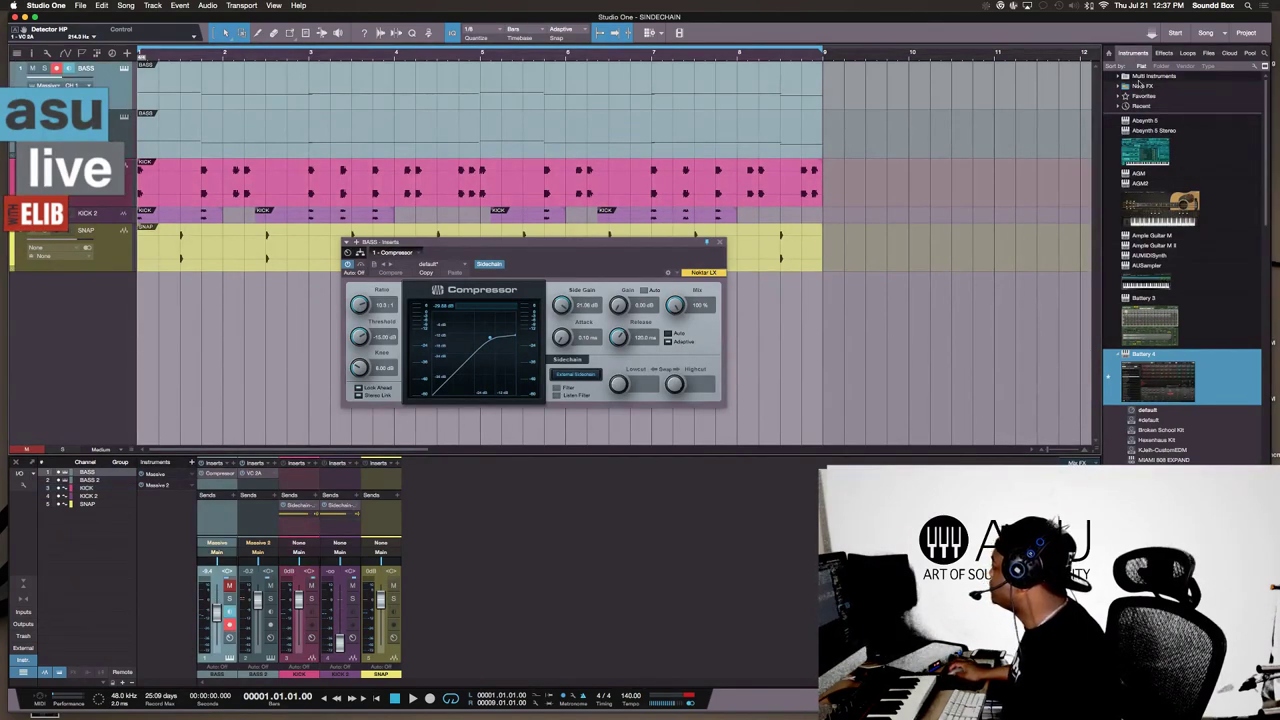
{"action": "left_click", "coordinate": [1164, 53]}
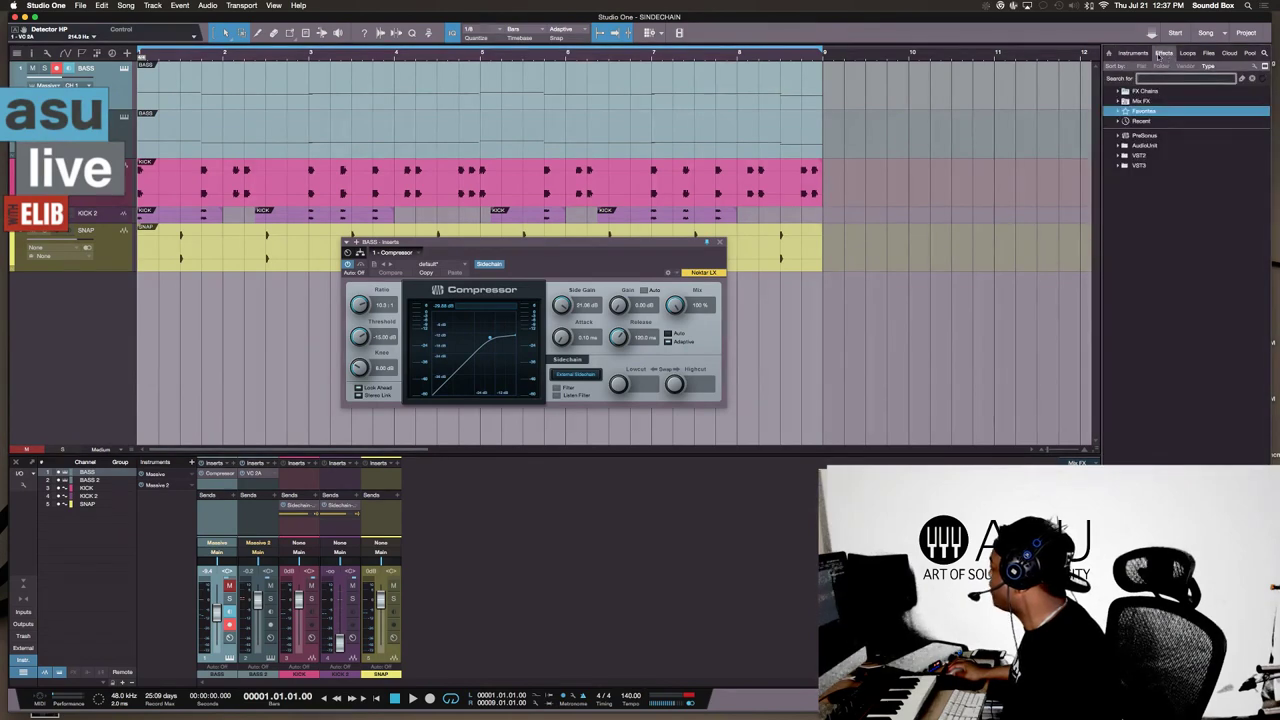
{"action": "left_click", "coordinate": [1148, 54]}
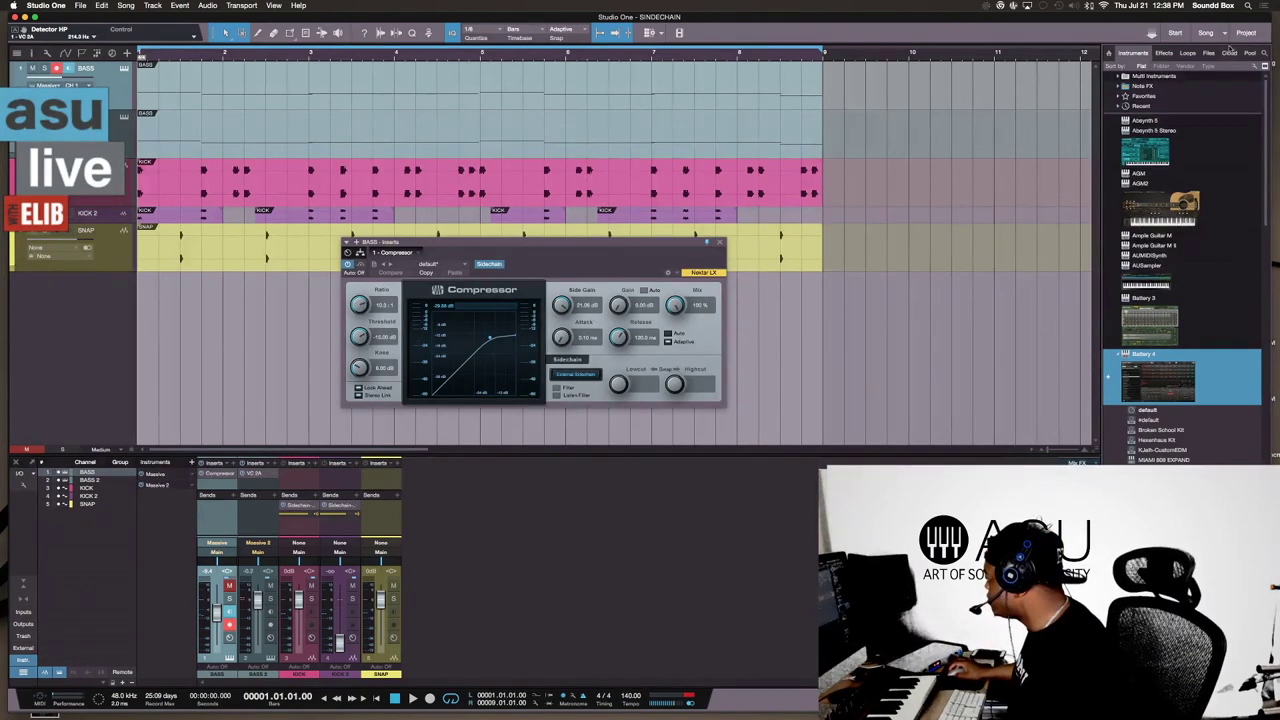
Step: Show the search field above the Instruments list and close the BASS Compressor window
{"action": "left_click", "coordinate": [1265, 52]}
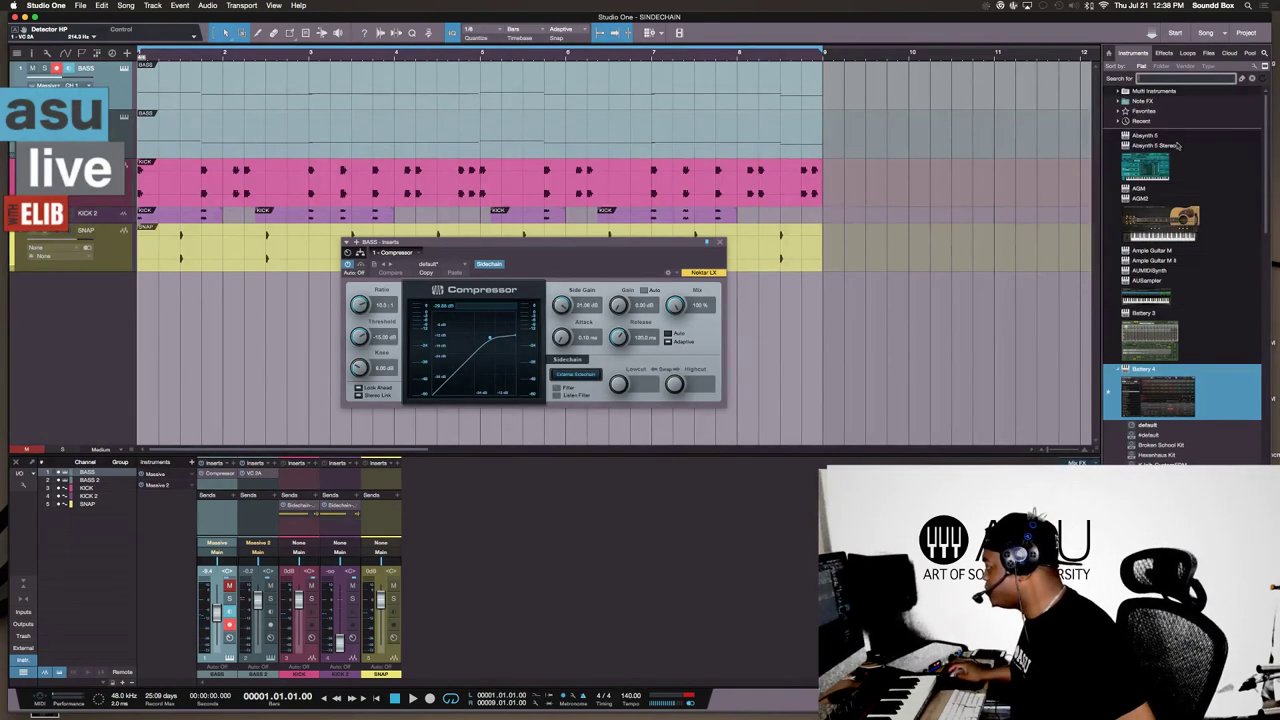
{"action": "left_click", "coordinate": [719, 242]}
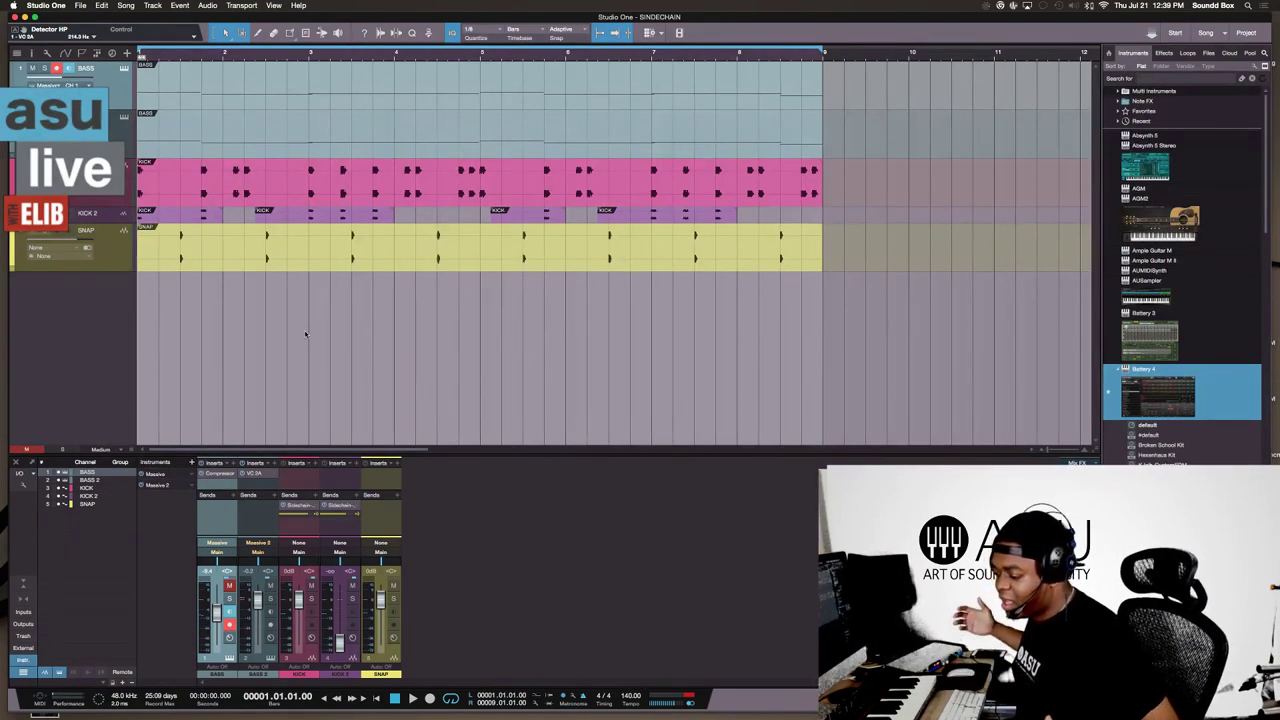
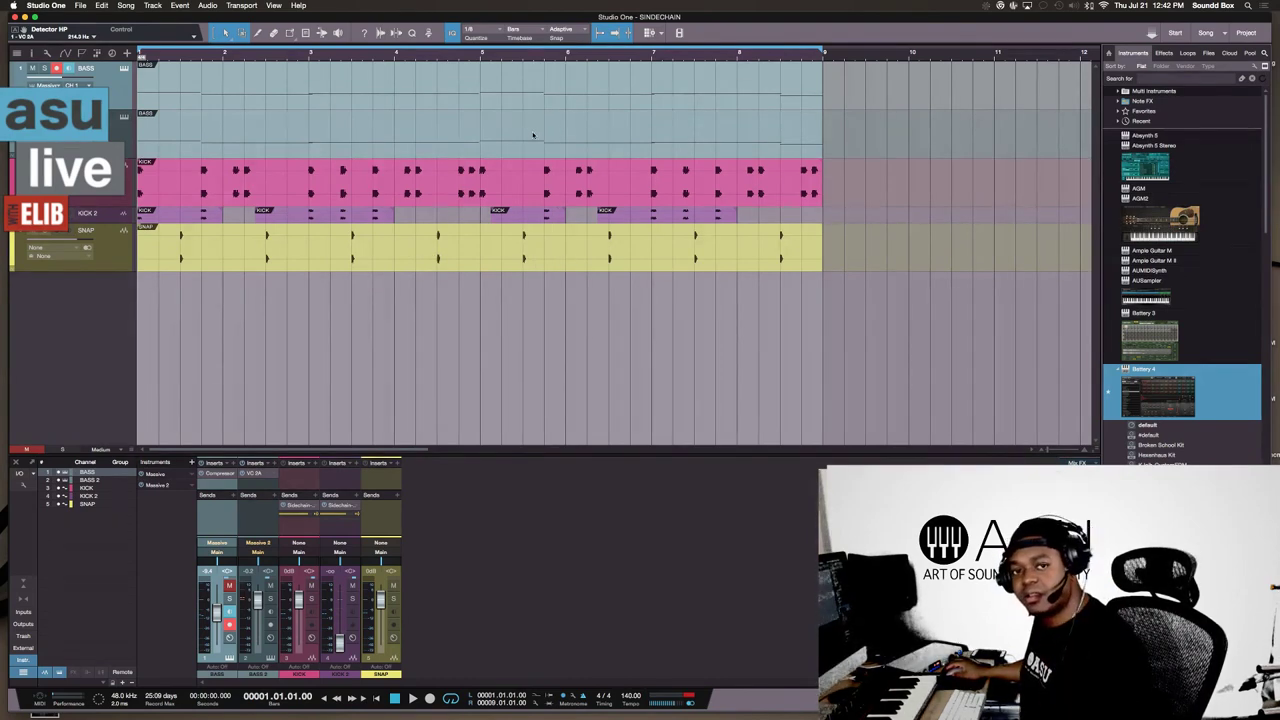
Step: Switch to OBS and start playing the song from the beginning
{"action": "mouse_move", "coordinate": [400, 716]}
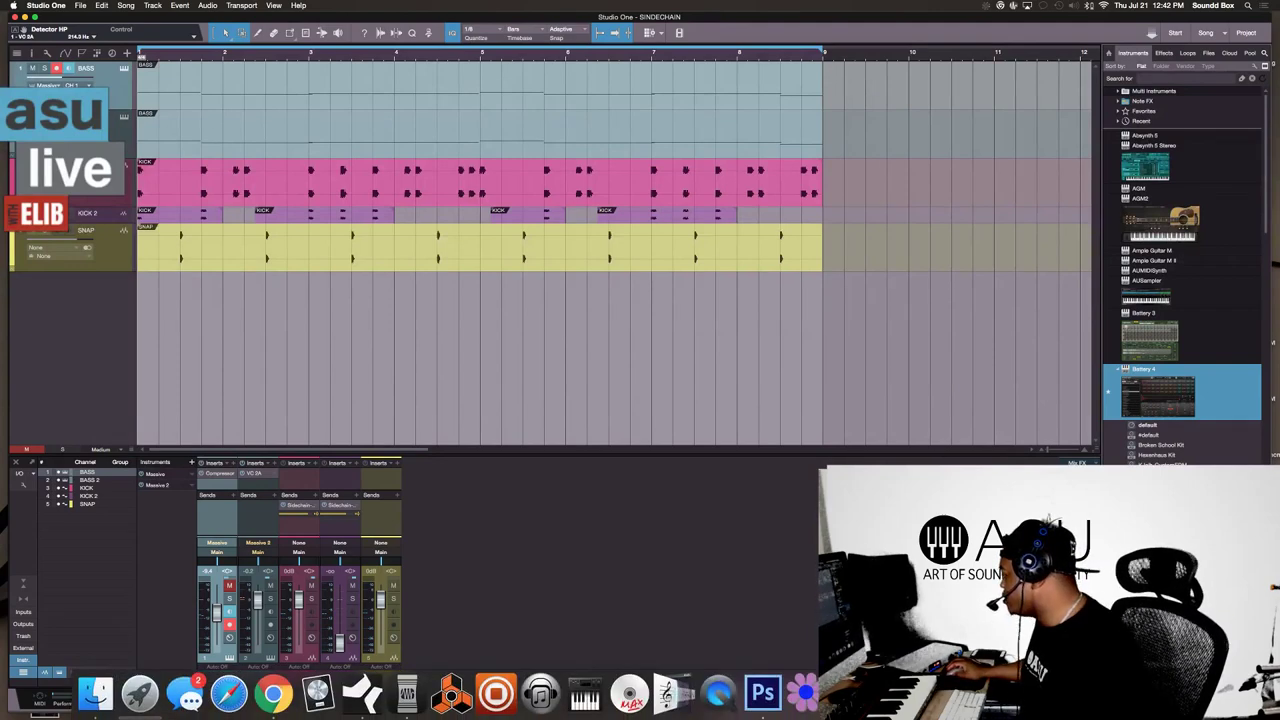
{"action": "key", "text": "super+Tab"}
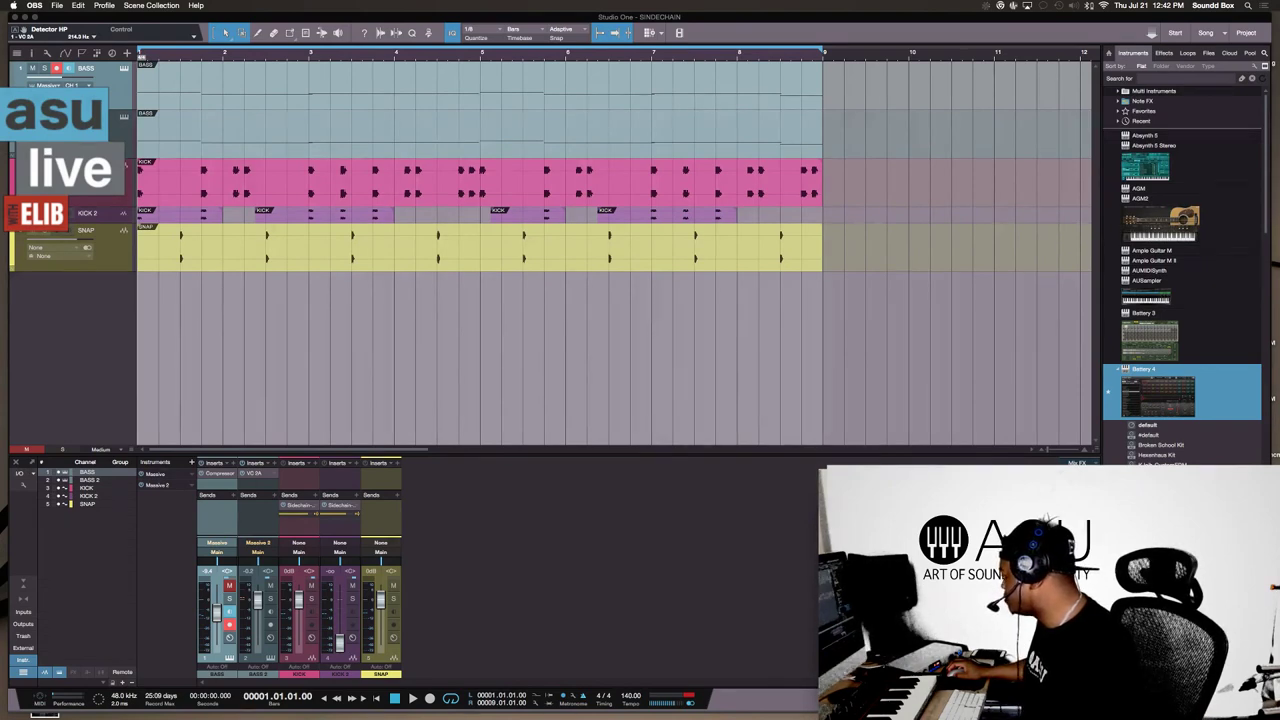
{"action": "key", "text": "space"}
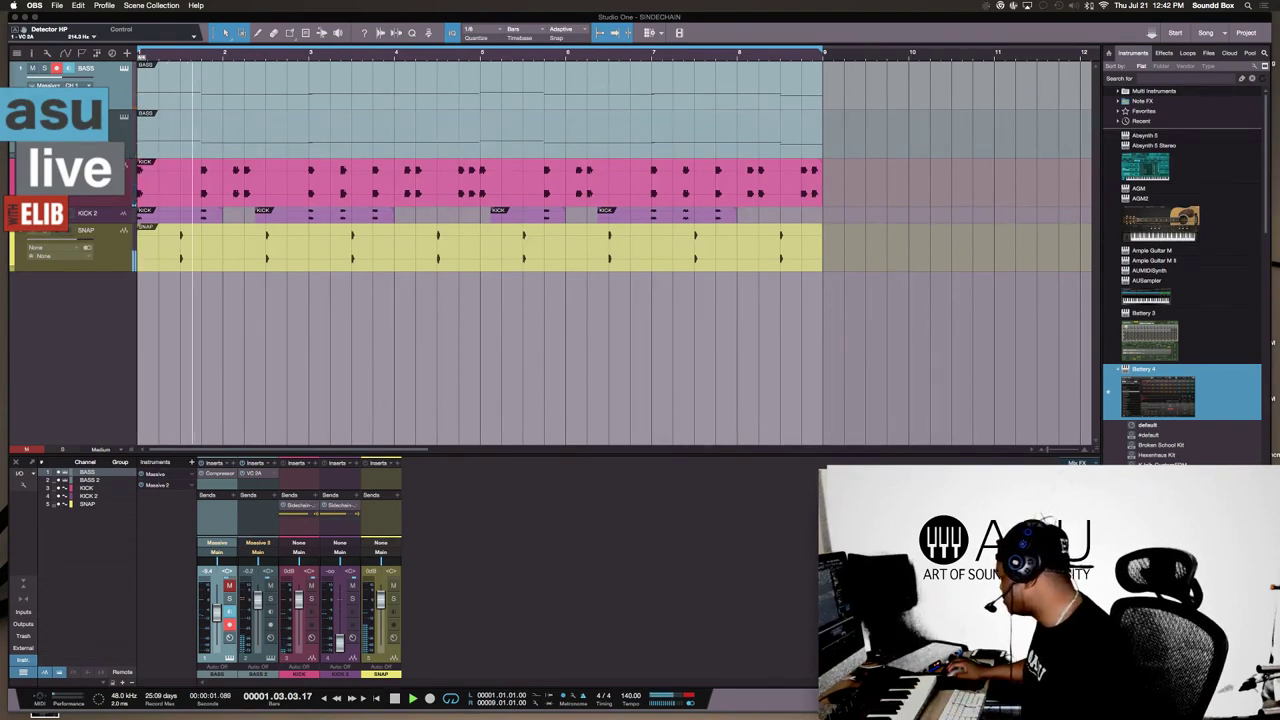